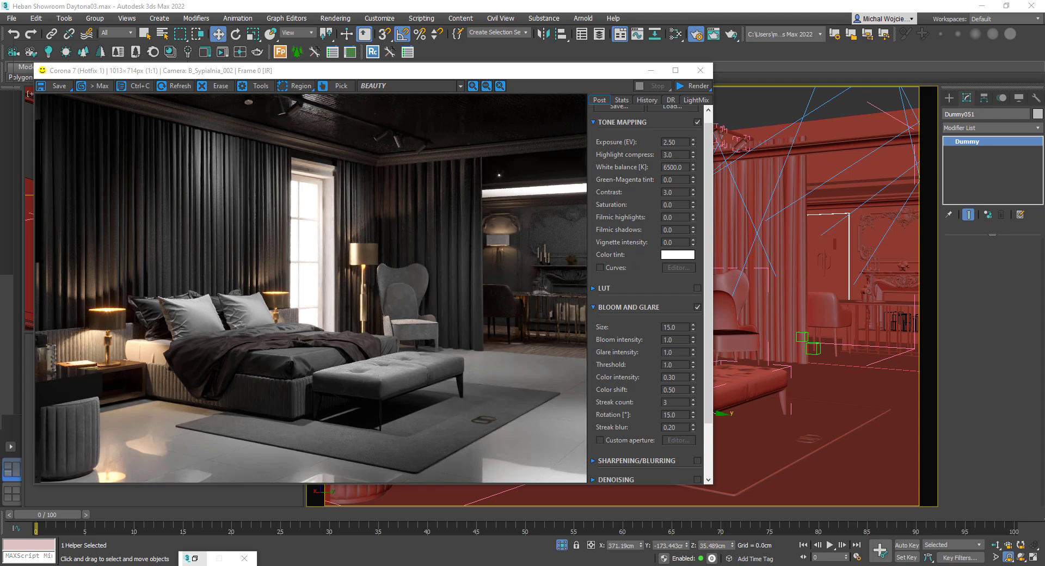
Step: Move the spotlight's target dummy across the bedroom floor so the ceiling spotlight turns to follow it
left_click(650, 70)
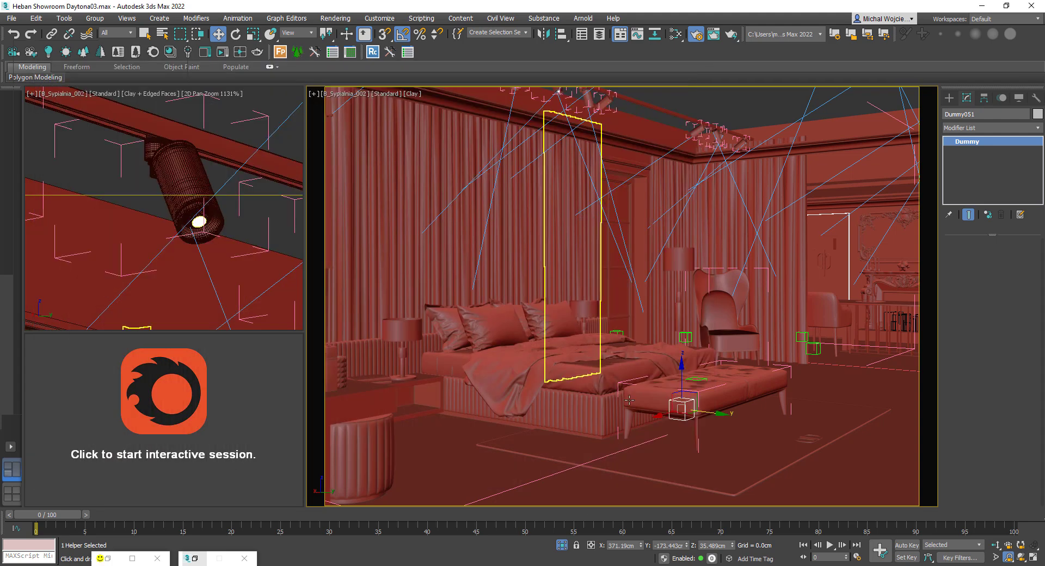
left_click_drag(709, 412, 602, 314)
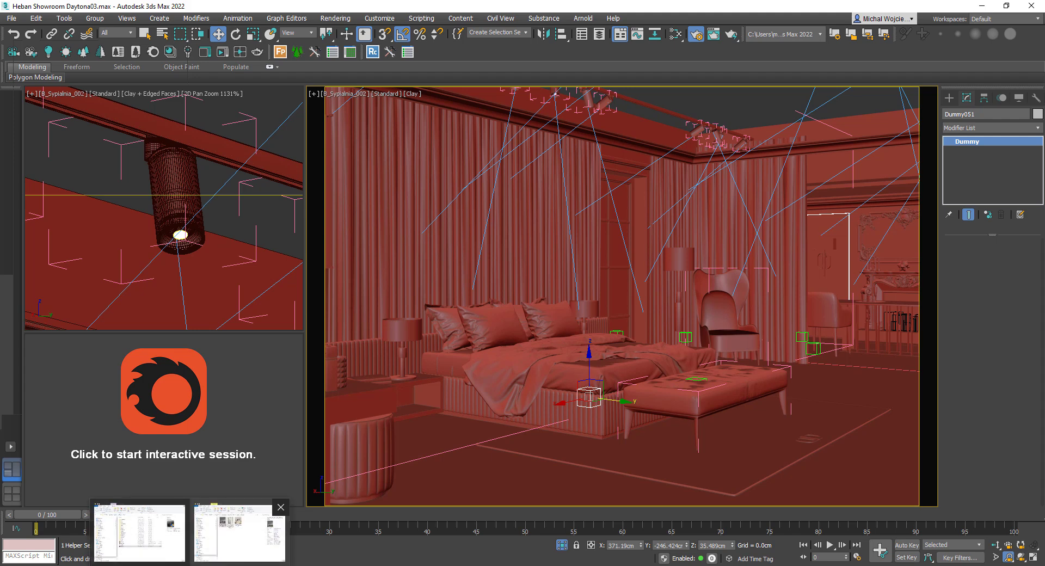
Step: Switch to the Photos app and look through the reference photos of ceiling spotlights and surface-mounted downlights
left_click(191, 565)
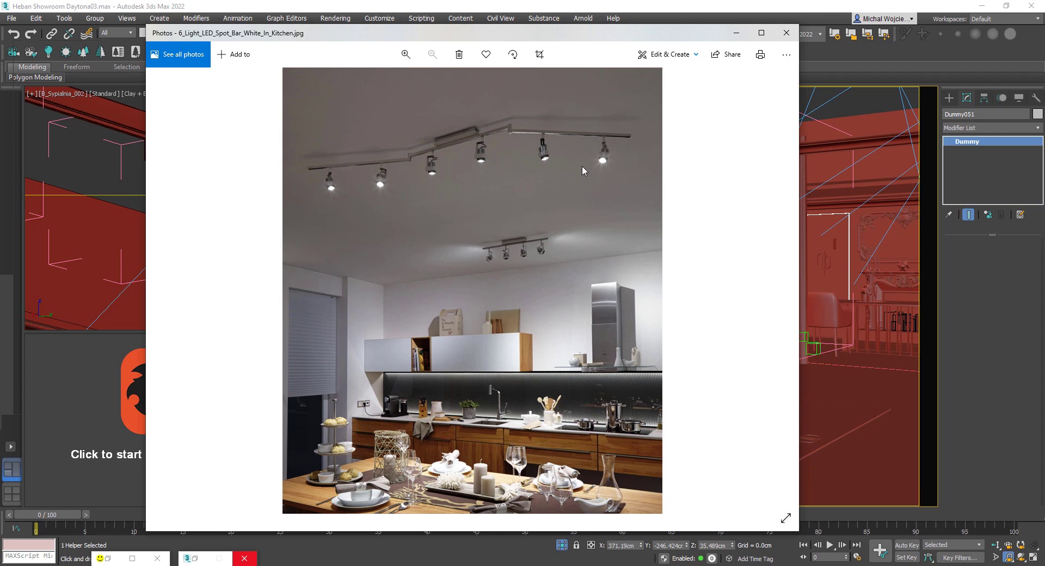
left_click(762, 33)
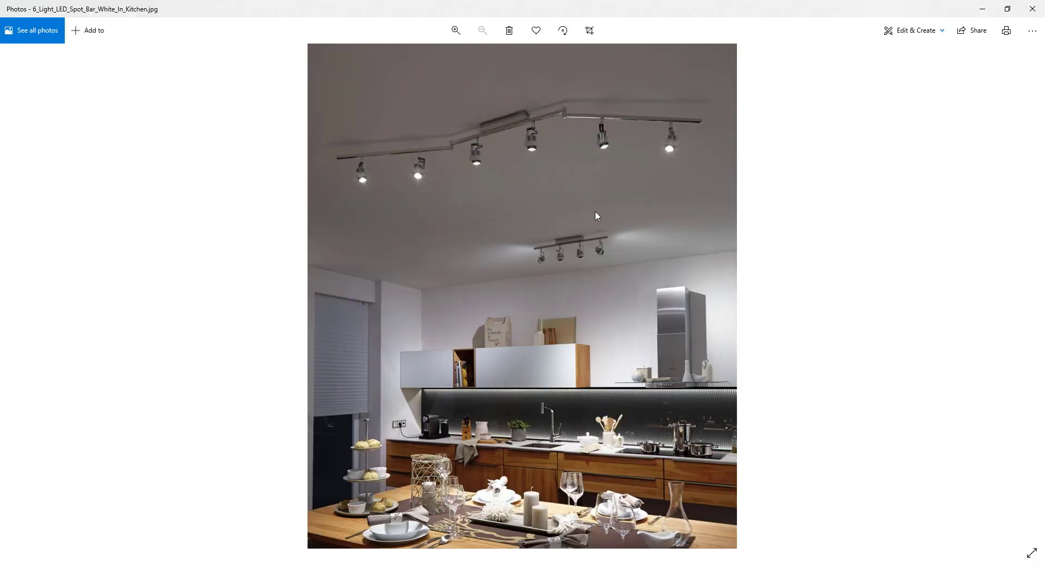
key("Right")
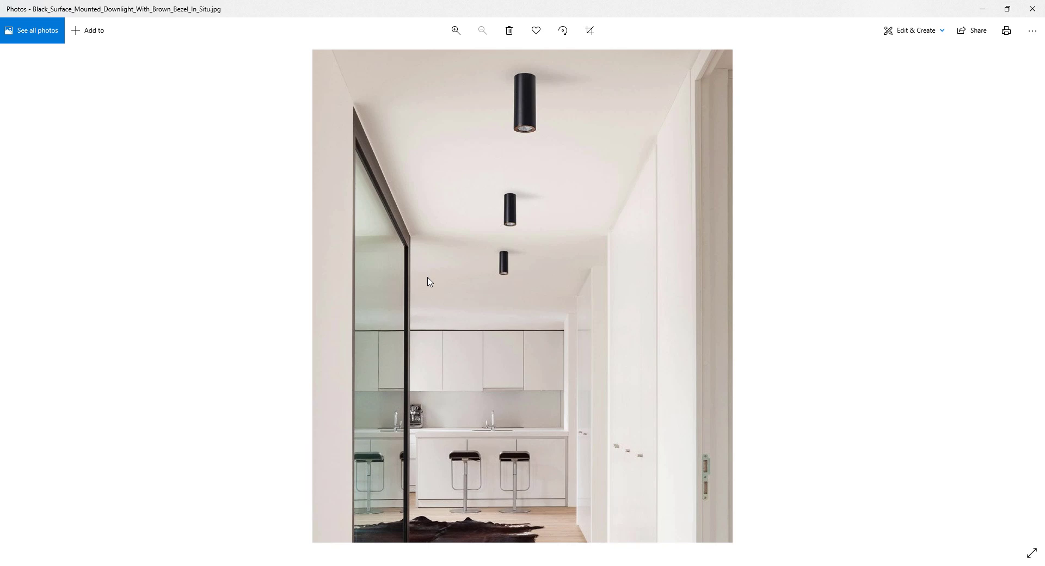
key("Right")
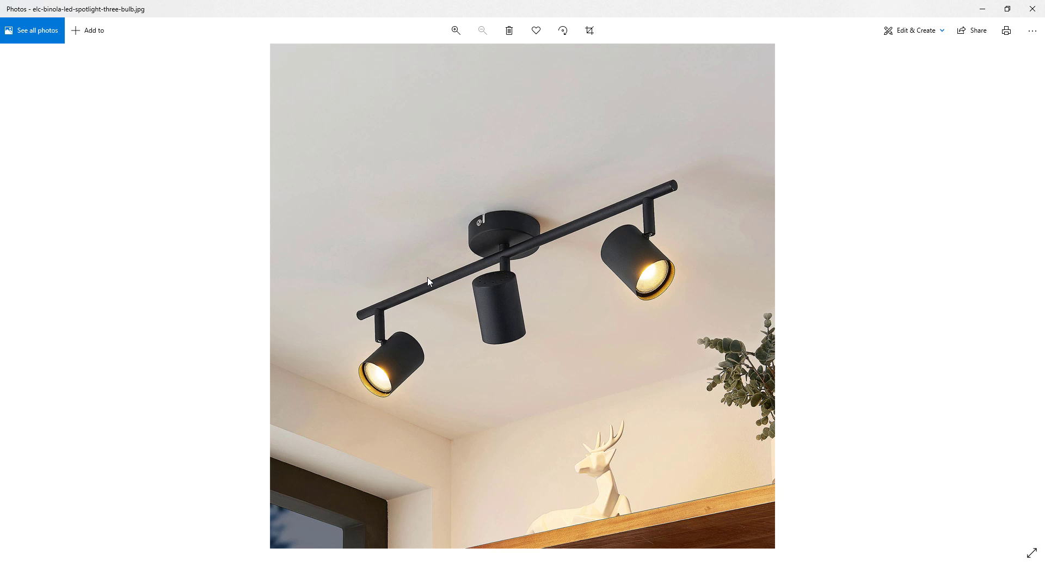
left_click(1032, 9)
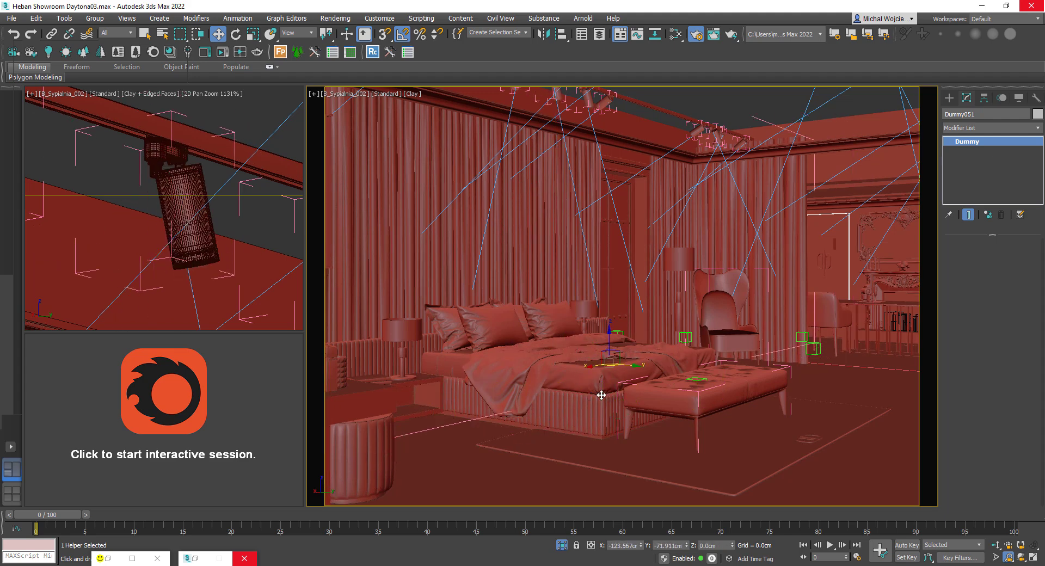
Step: Render the bedroom camera again in the Corona frame buffer and examine the ceiling spotlights up close
left_click(107, 558)
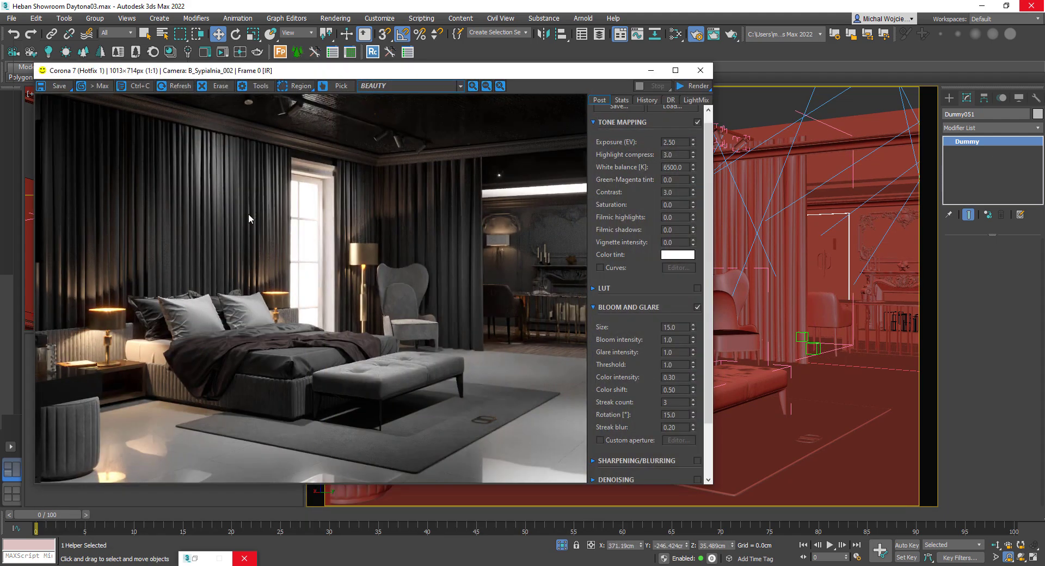
left_click(695, 86)
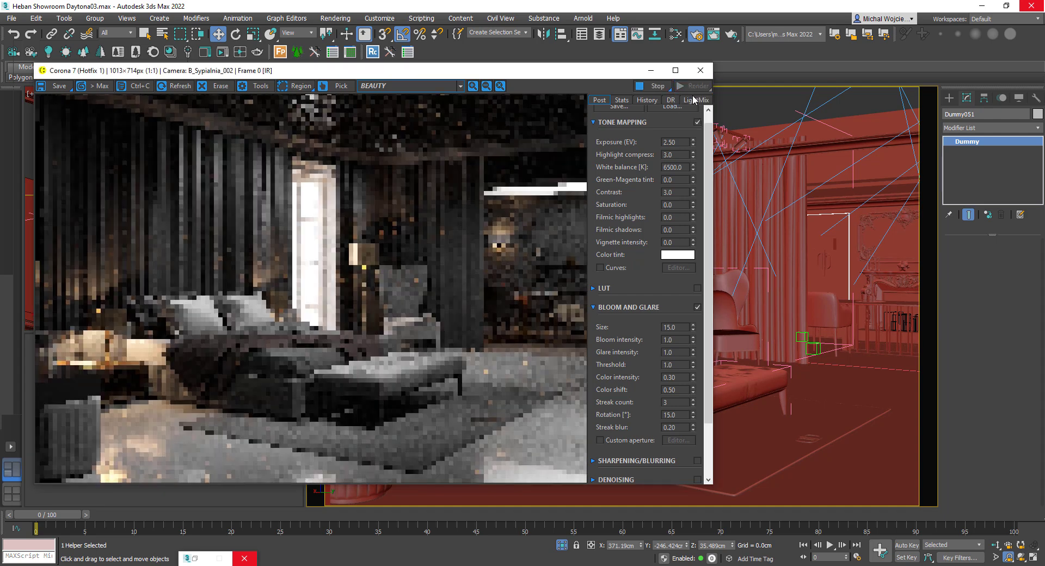
mouse_move(348, 74)
left_mouse_down()
mouse_move(747, 65)
mouse_move(223, 95)
mouse_move(118, 85)
mouse_move(219, 97)
mouse_move(357, 79)
mouse_move(340, 80)
left_mouse_up()
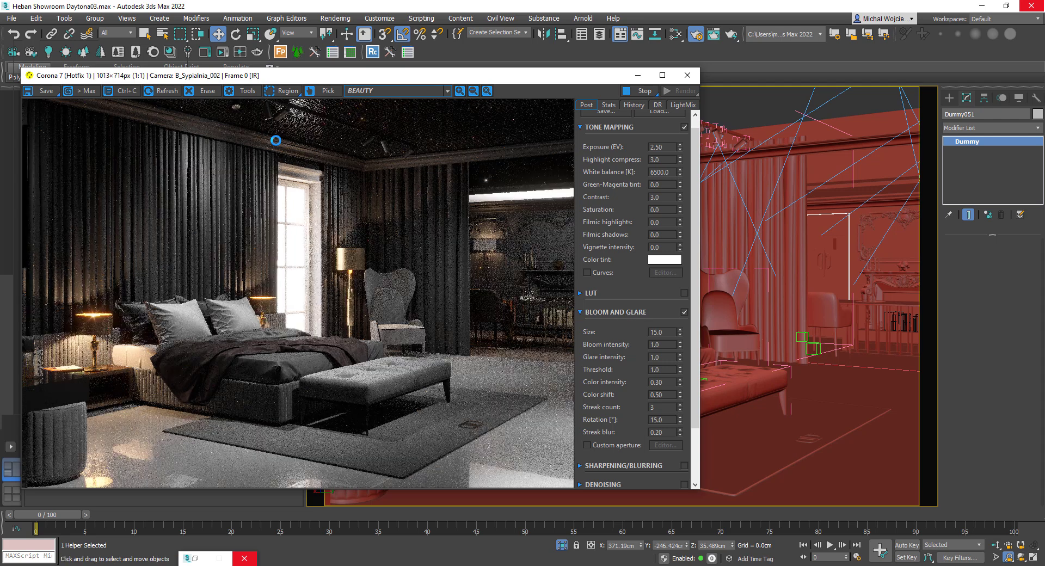
scroll(401, 144, "up", 2)
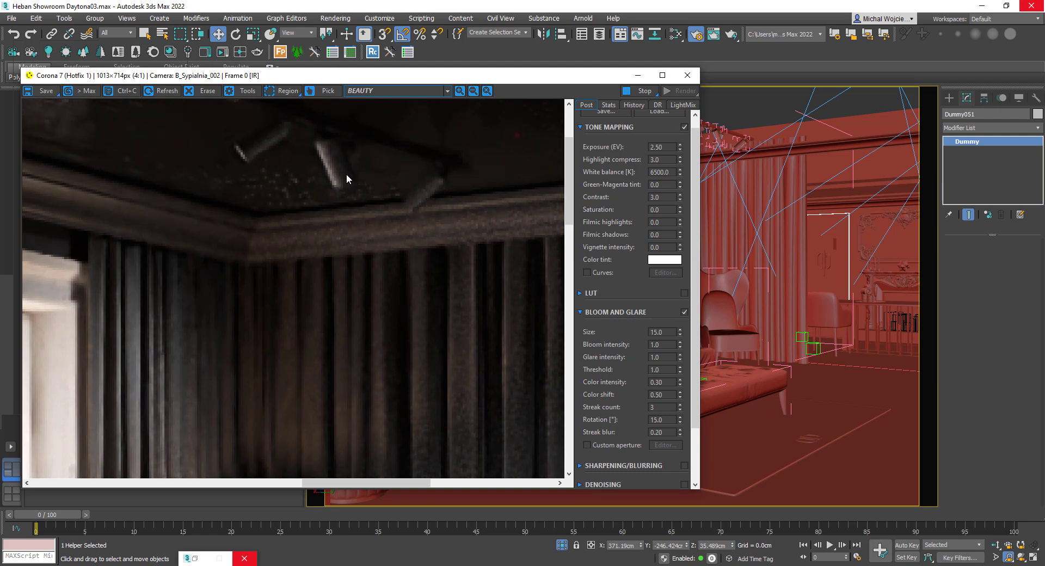
scroll(311, 163, "down", 2)
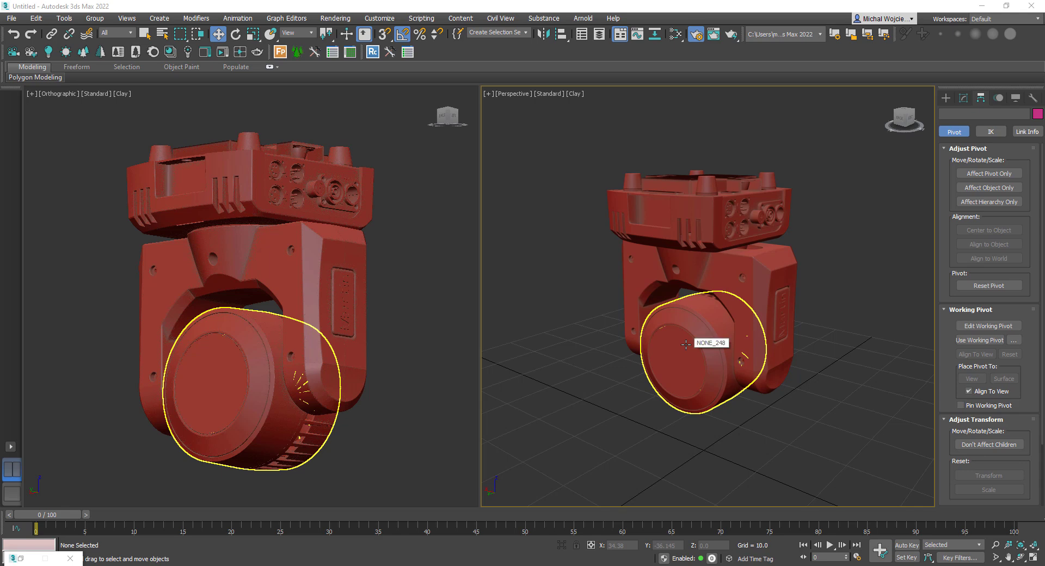
Step: Try moving the moving-head lamp's head, yoke and base individually as separate parts
left_click(699, 394)
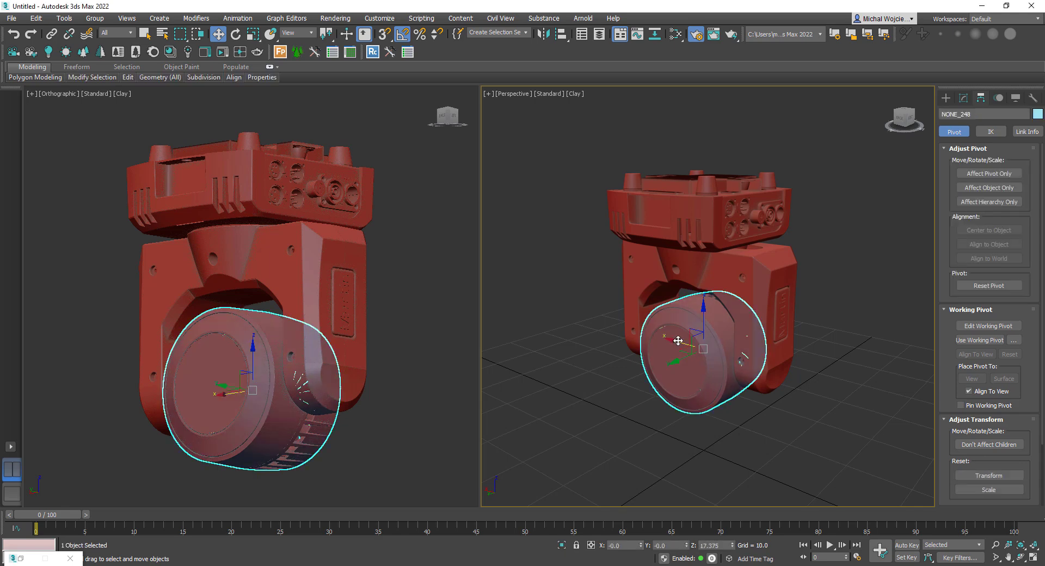
left_click_drag(678, 342, 659, 337)
right_click(660, 338)
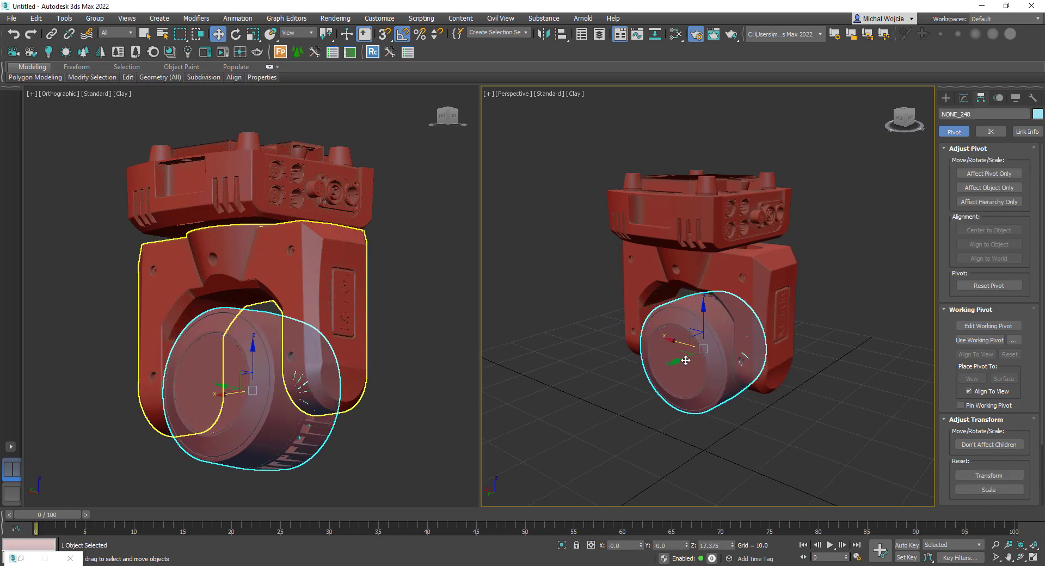
left_click(753, 315)
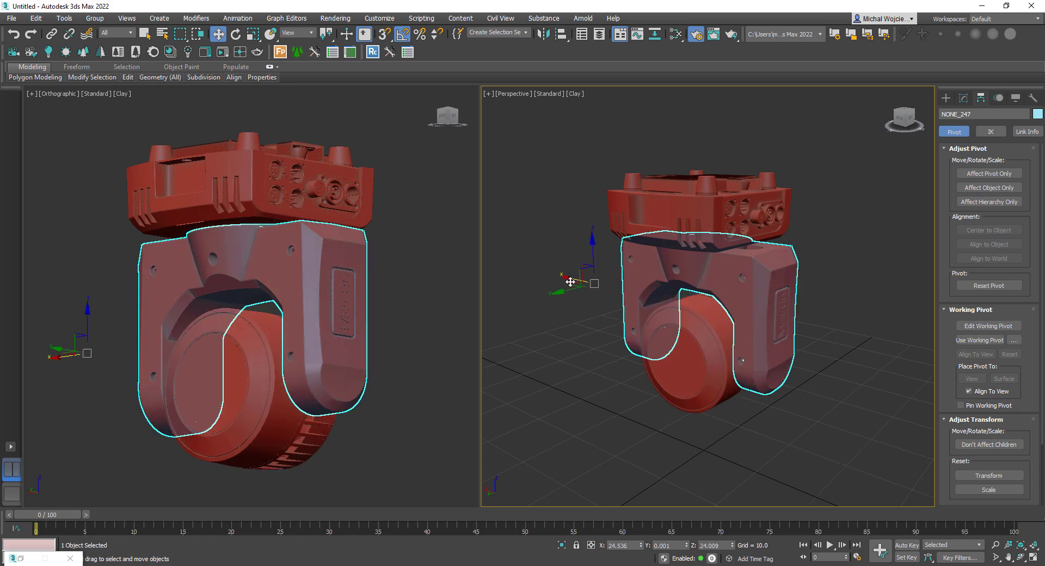
left_click_drag(571, 282, 502, 252)
right_click(502, 252)
left_click(722, 212)
left_click_drag(704, 174, 710, 137)
right_click(711, 138)
middle_click_drag(702, 256, 682, 269, "alt")
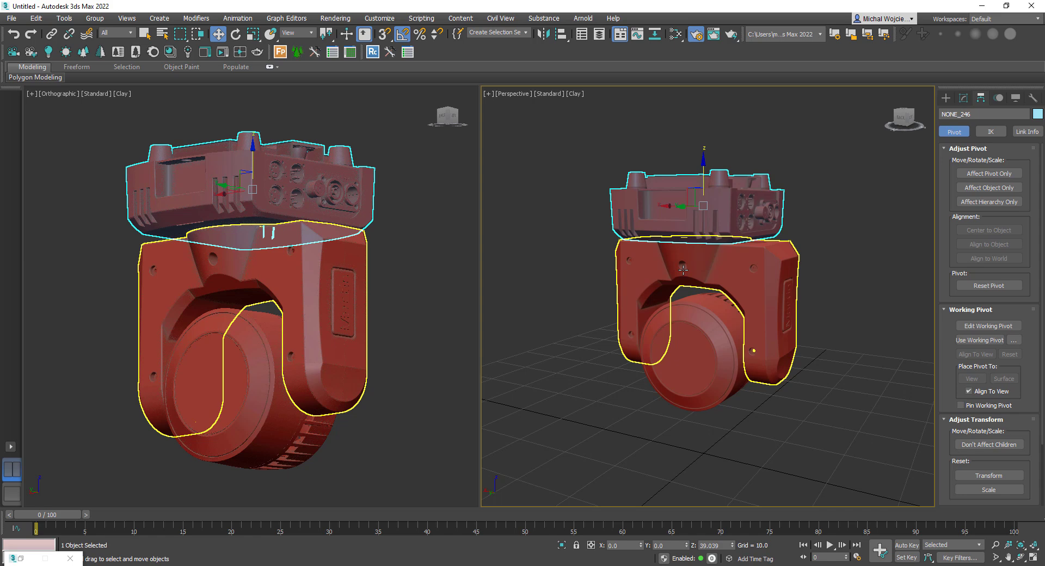
middle_click_drag(704, 271, 696, 283, "alt")
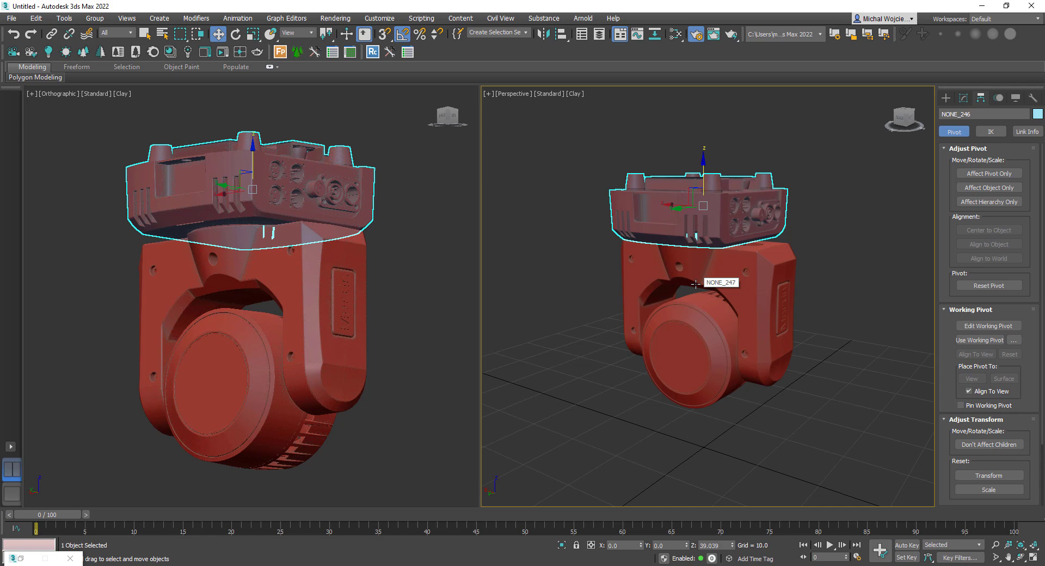
left_click(555, 354)
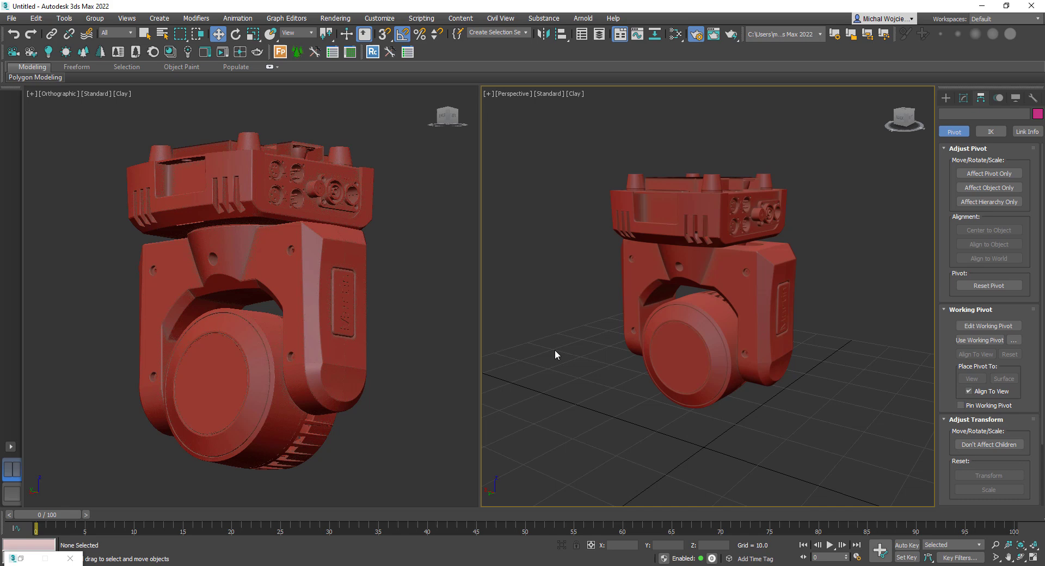
left_click(773, 276)
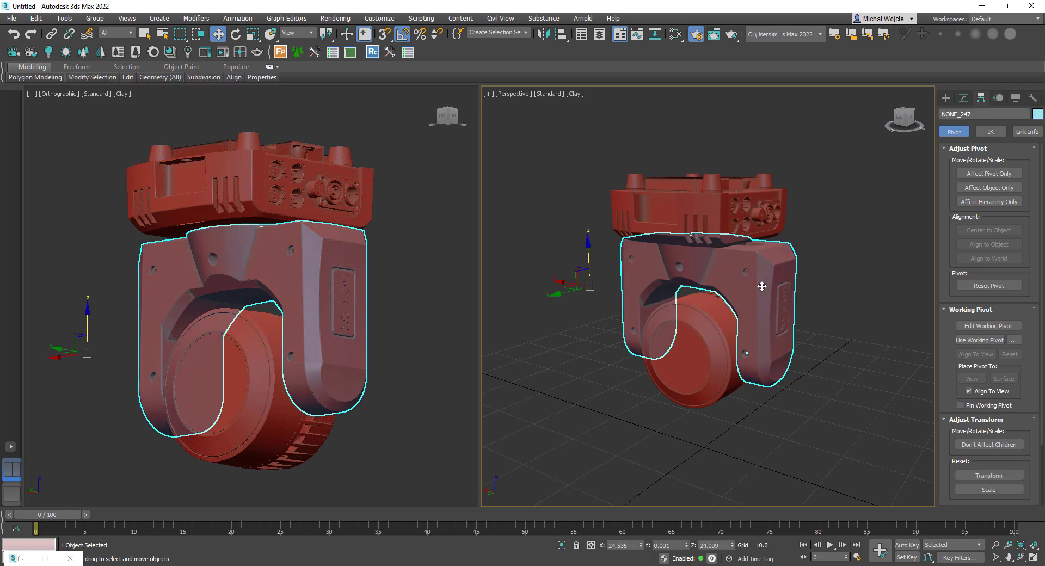
Step: Show the lamp in a left wireframe view and try rotating its head about the current pivot
left_click(700, 373)
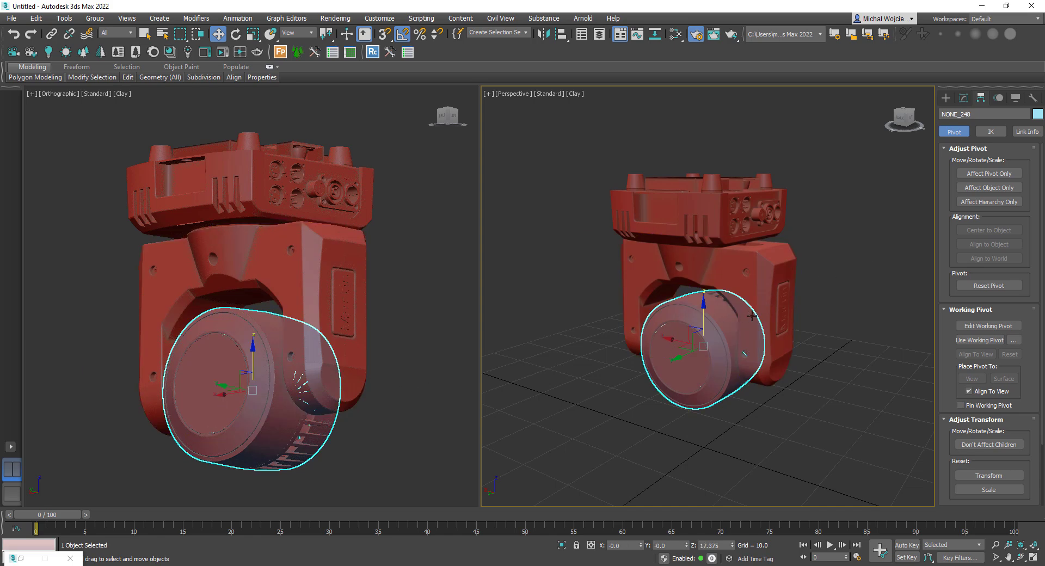
key("l")
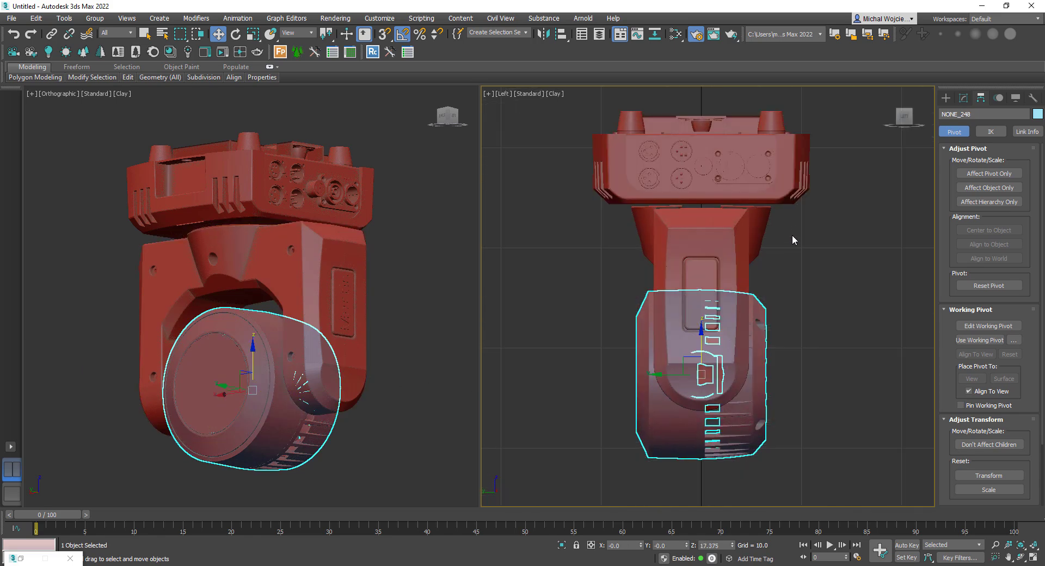
key("F3")
scroll(762, 370, "up", 4)
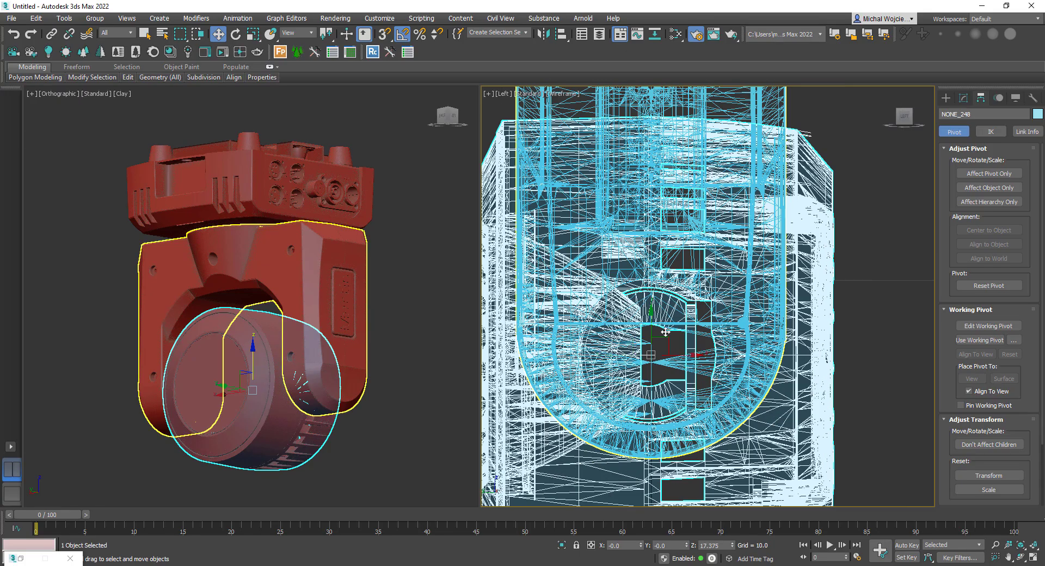
key("e")
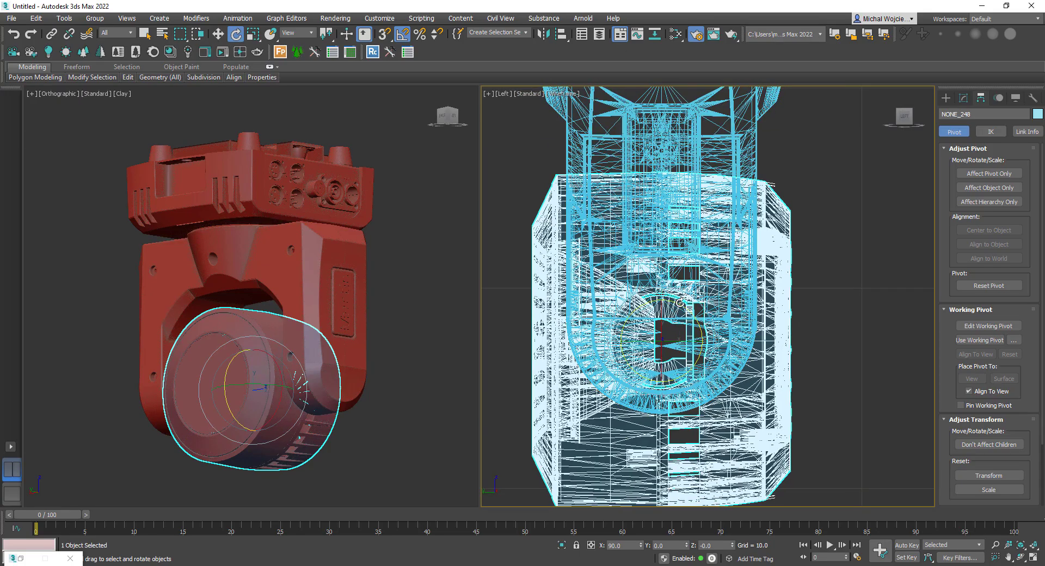
left_click_drag(678, 307, 696, 272)
scroll(698, 295, "down", 2)
middle_click_drag(699, 295, 726, 277)
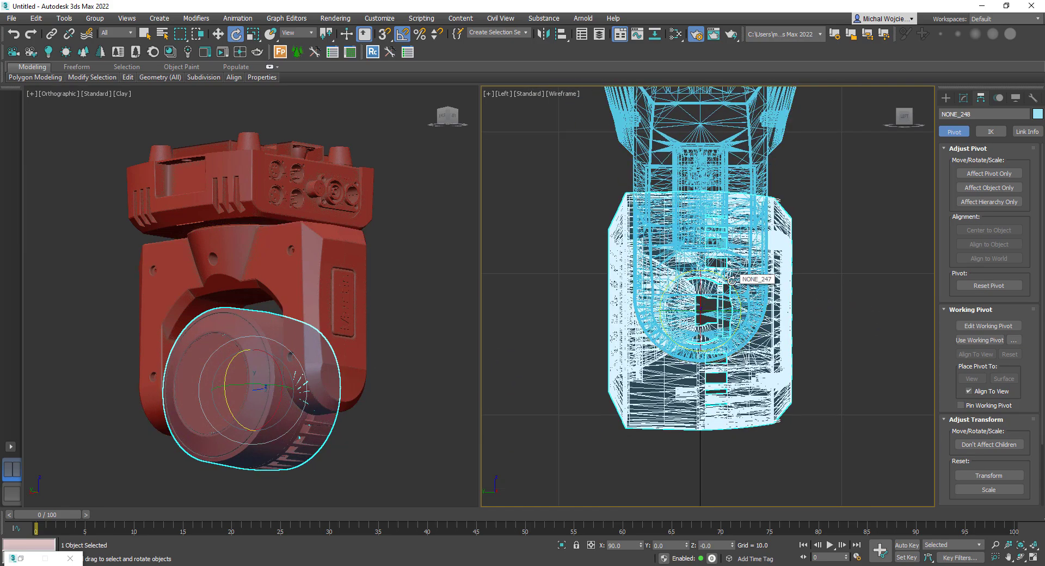
Step: Try shifting the lamp head's pivot relative to its rotation axis using Affect Pivot Only
left_click(966, 174)
scroll(751, 330, "up", 2)
key("w")
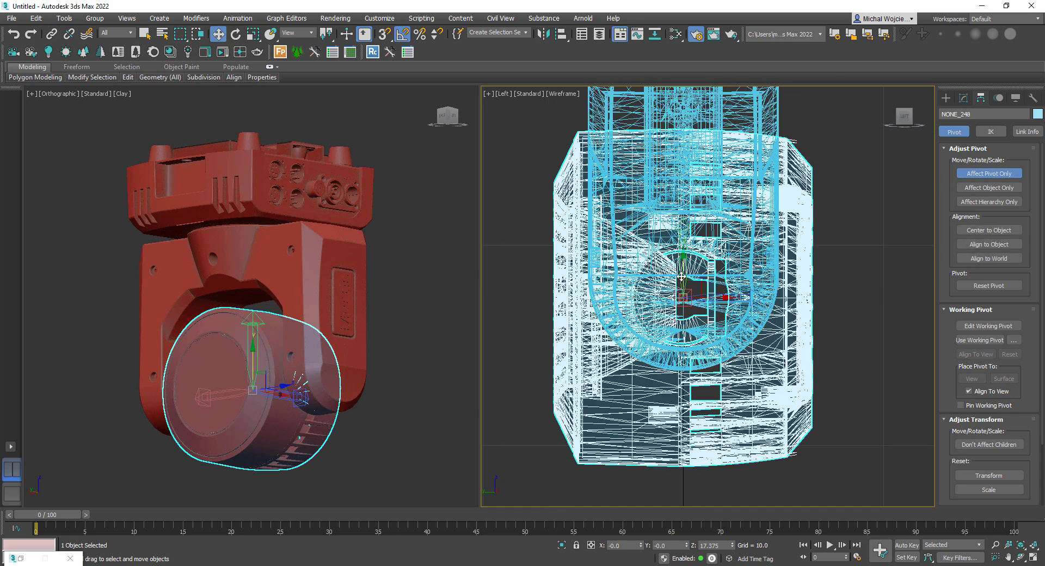
left_click_drag(687, 267, 686, 276)
mouse_move(684, 278)
left_mouse_down()
mouse_move(724, 272)
mouse_move(699, 284)
left_mouse_up()
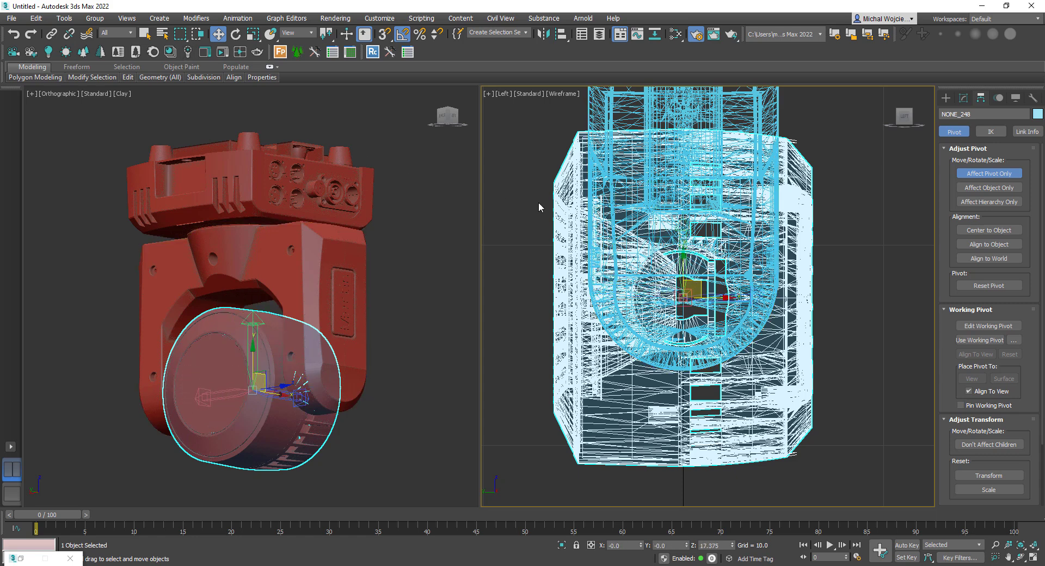
mouse_move(705, 298)
left_mouse_down()
mouse_move(674, 298)
mouse_move(732, 295)
mouse_move(706, 296)
left_mouse_up()
right_click(705, 297)
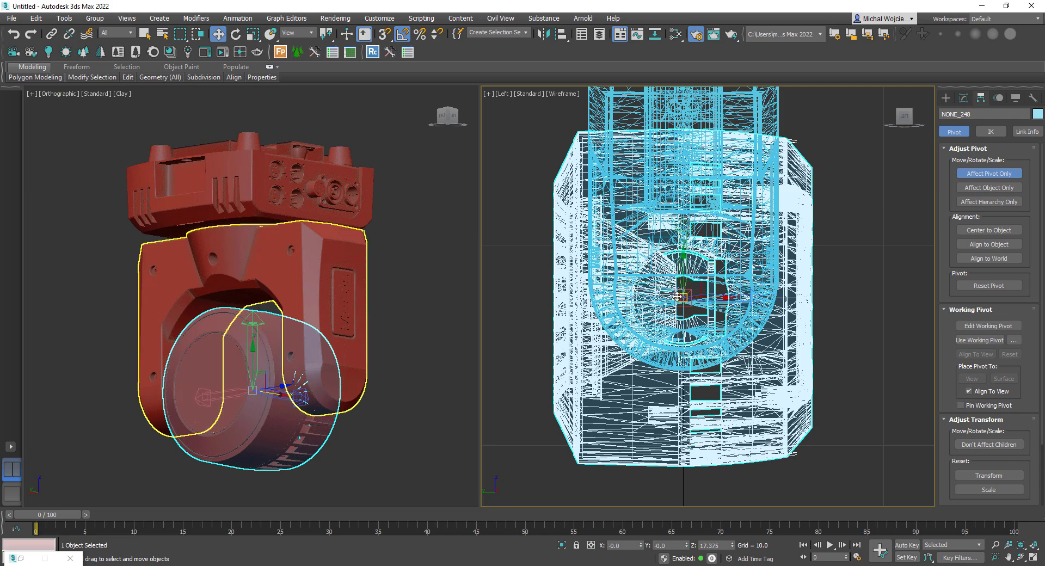
scroll(675, 295, "up", 3)
scroll(675, 287, "down", 3)
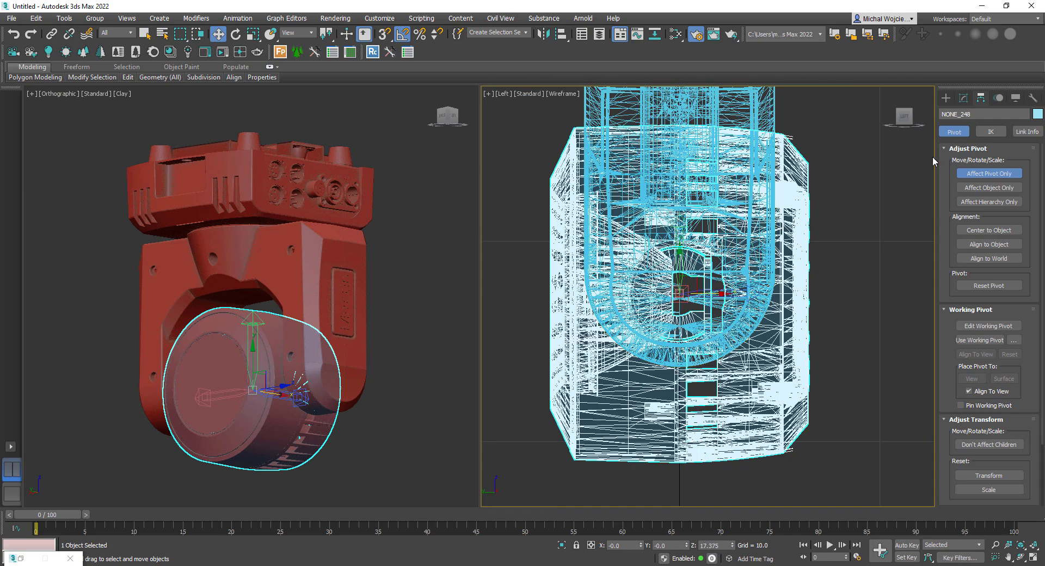
left_click(986, 174)
Step: Rotate the lamp's head 90° about its pivot so it faces straight down, and return to a shaded orthographic view
mouse_move(703, 296)
left_mouse_down()
mouse_move(628, 293)
mouse_move(711, 293)
left_mouse_up()
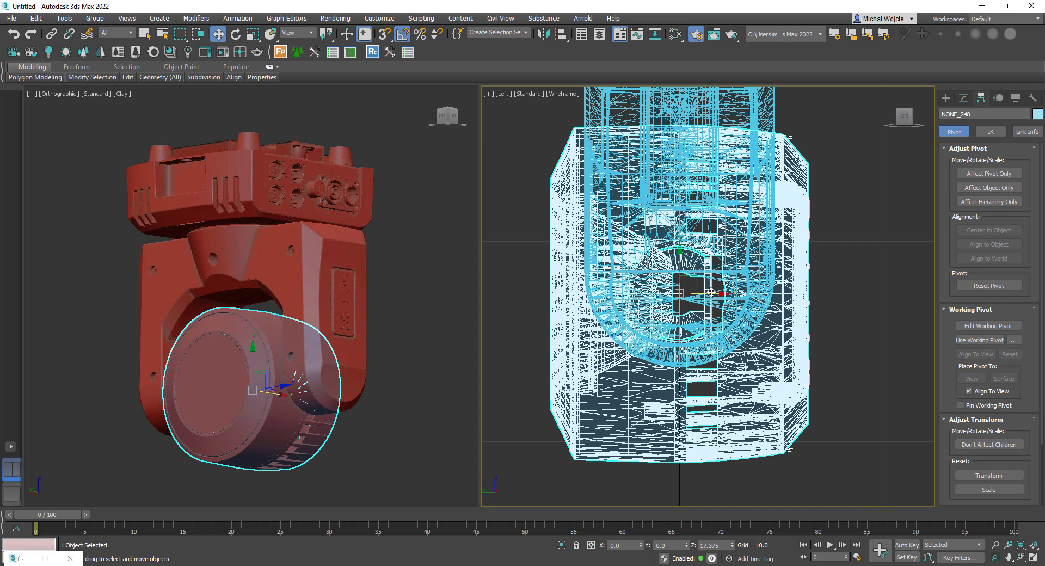
scroll(716, 294, "down", 2)
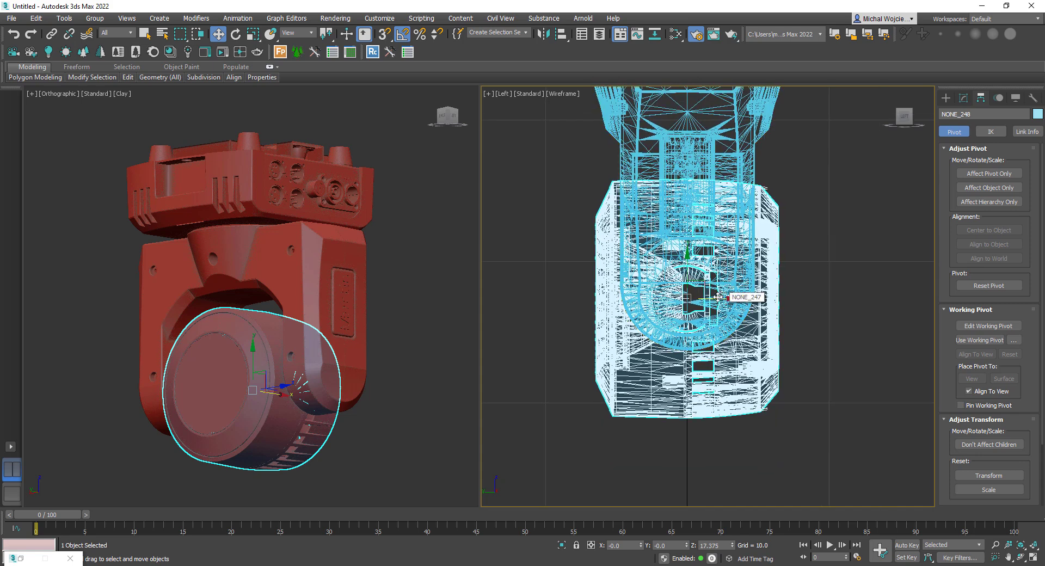
key("e")
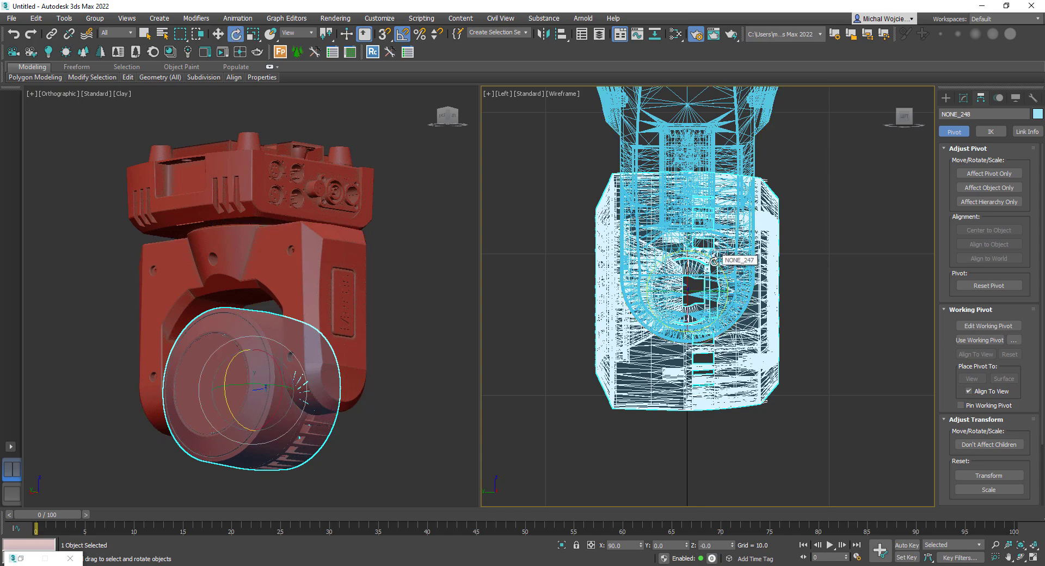
left_click_drag(722, 256, 669, 240)
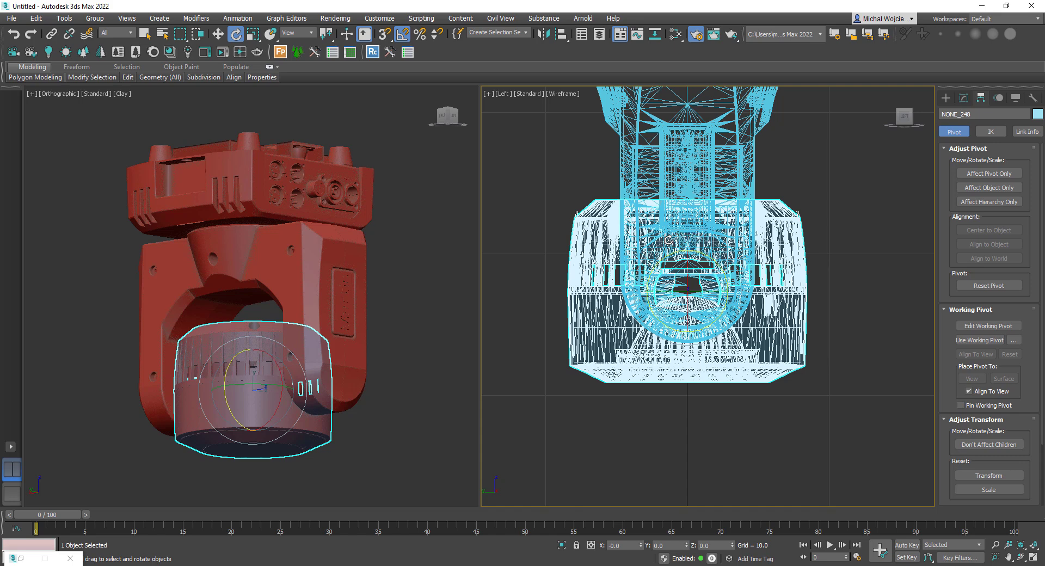
scroll(668, 240, "down", 5)
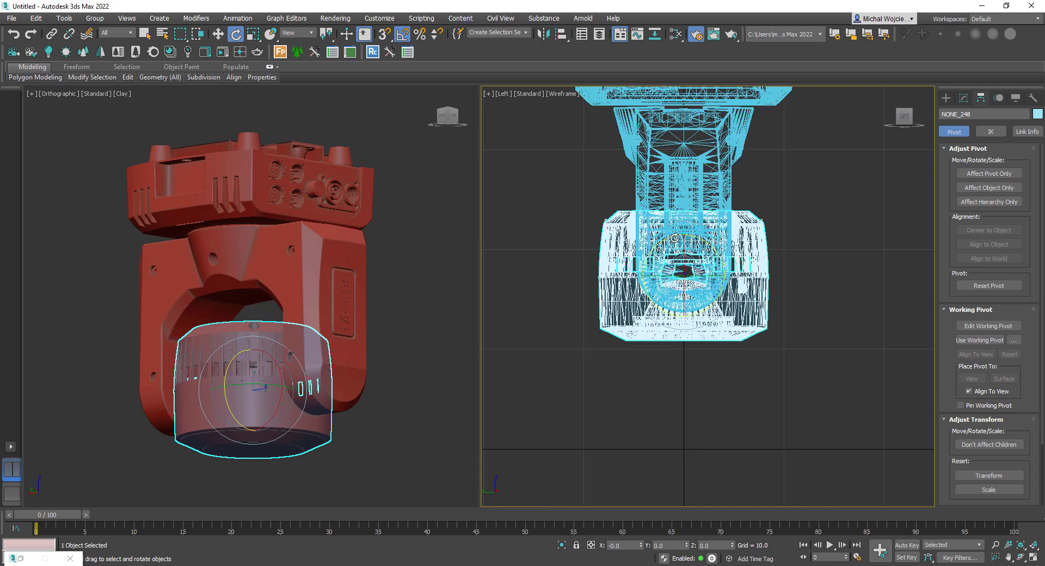
middle_click_drag(668, 240, 705, 318, "alt")
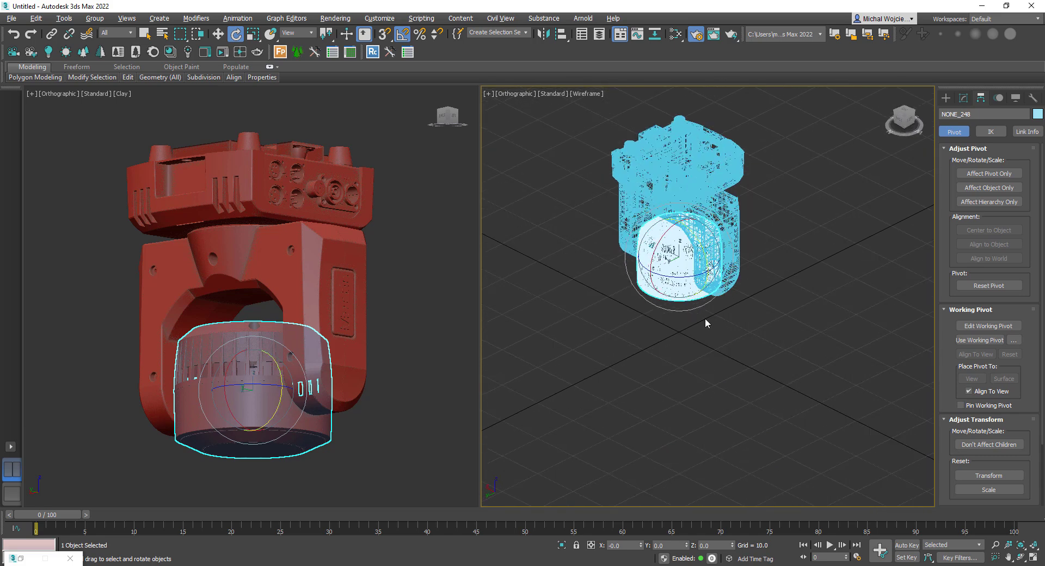
scroll(704, 318, "up", 3)
key("F3")
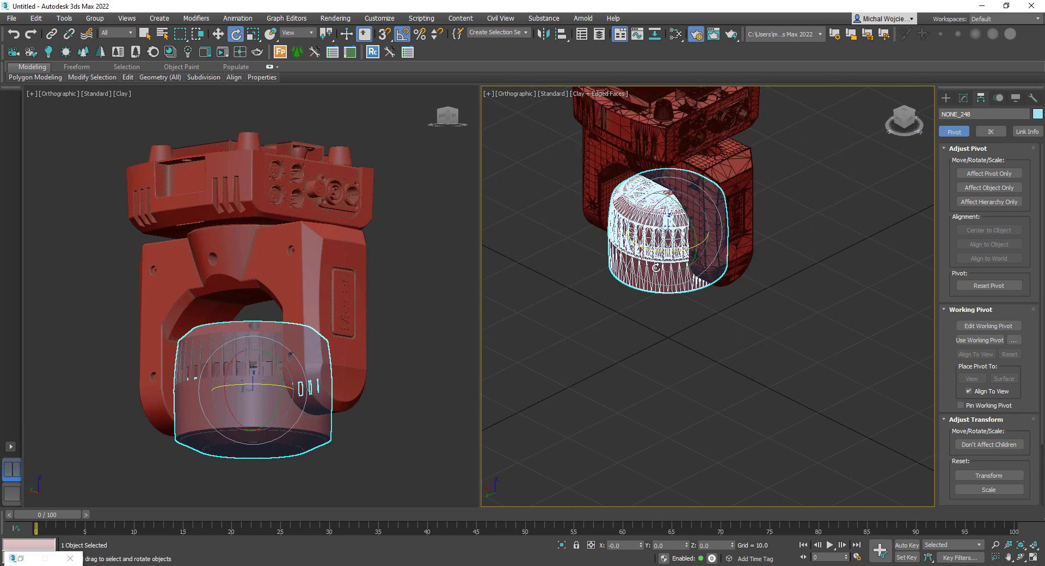
Step: Create a disk-shaped Corona light with a radius of about 2.8 on the ground grid near the lamp, and show its parameters
left_click(945, 99)
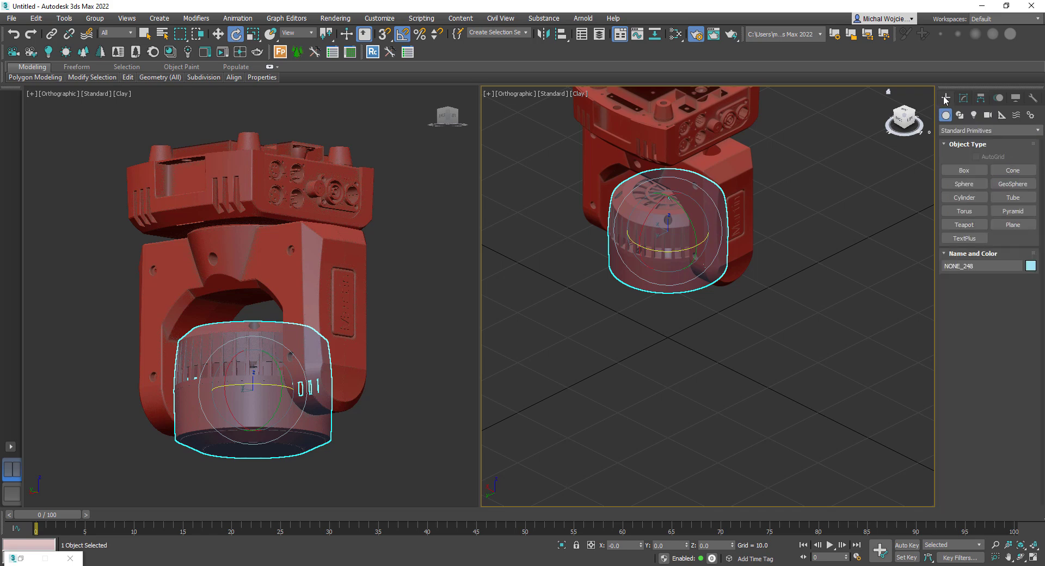
left_click(974, 115)
middle_click_drag(752, 292, 757, 349)
left_click(953, 168)
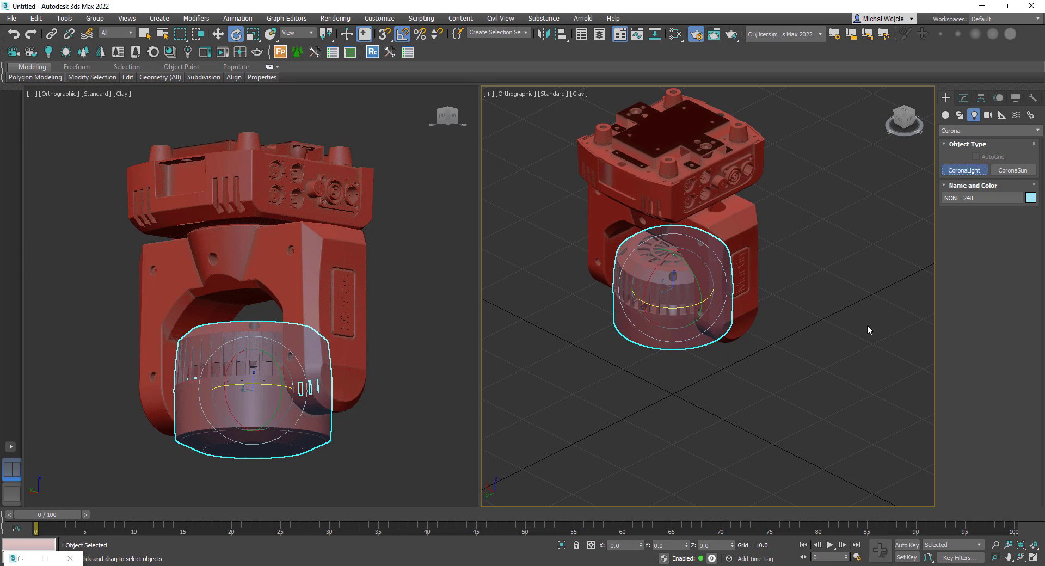
left_click_drag(730, 423, 739, 436)
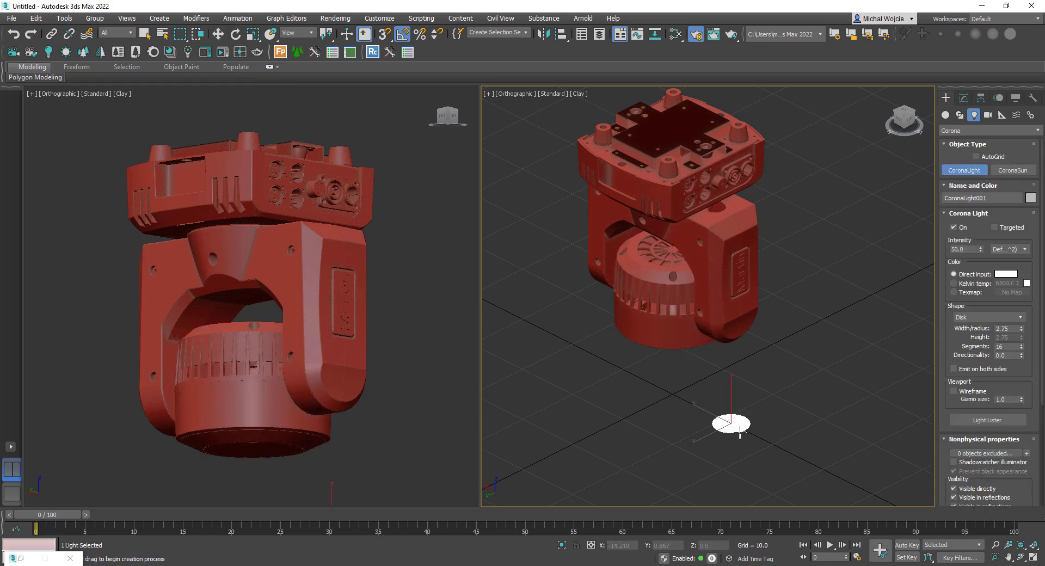
key("e")
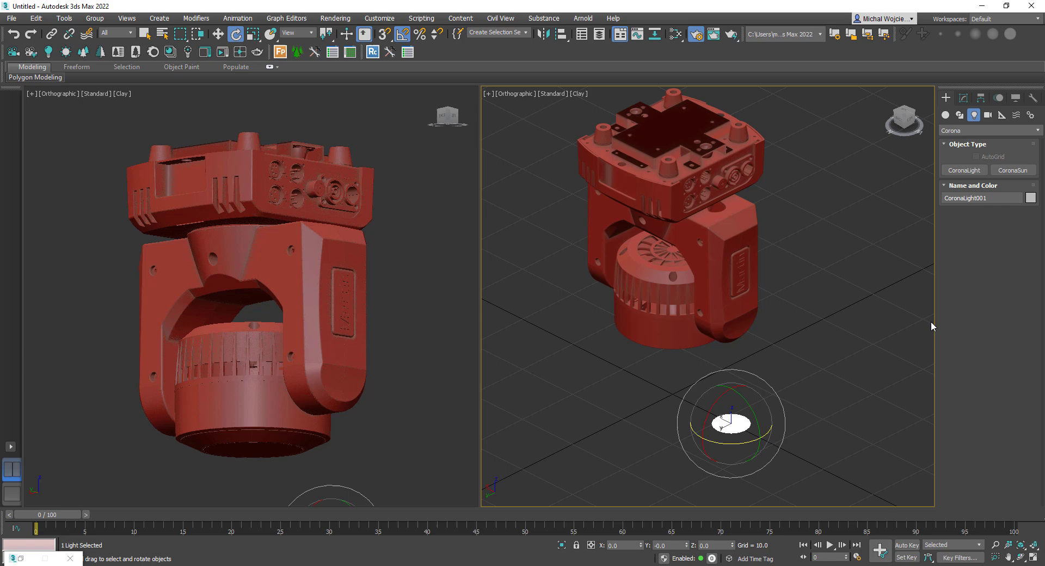
left_click(963, 98)
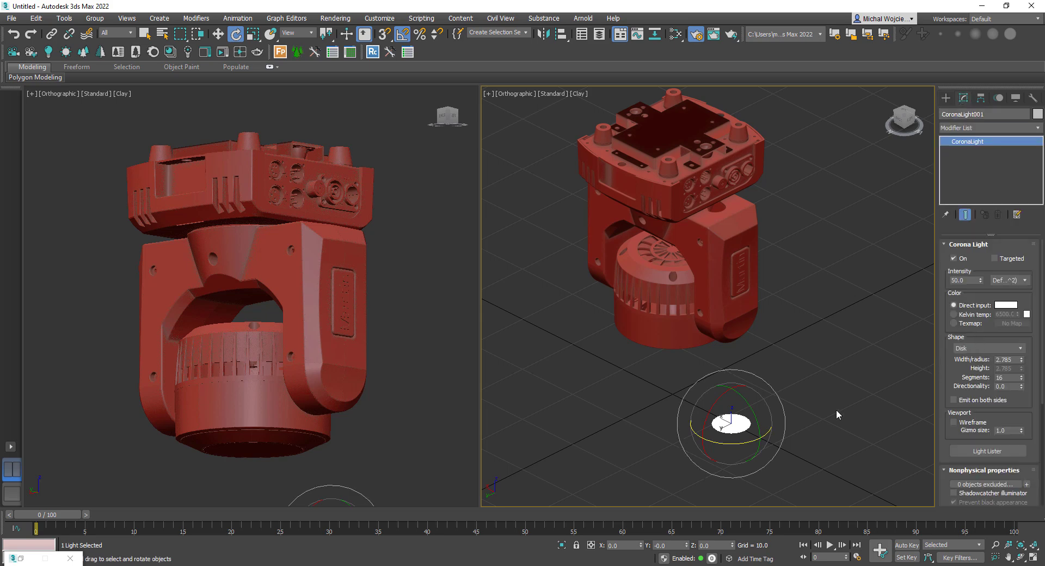
middle_click_drag(836, 411, 771, 410)
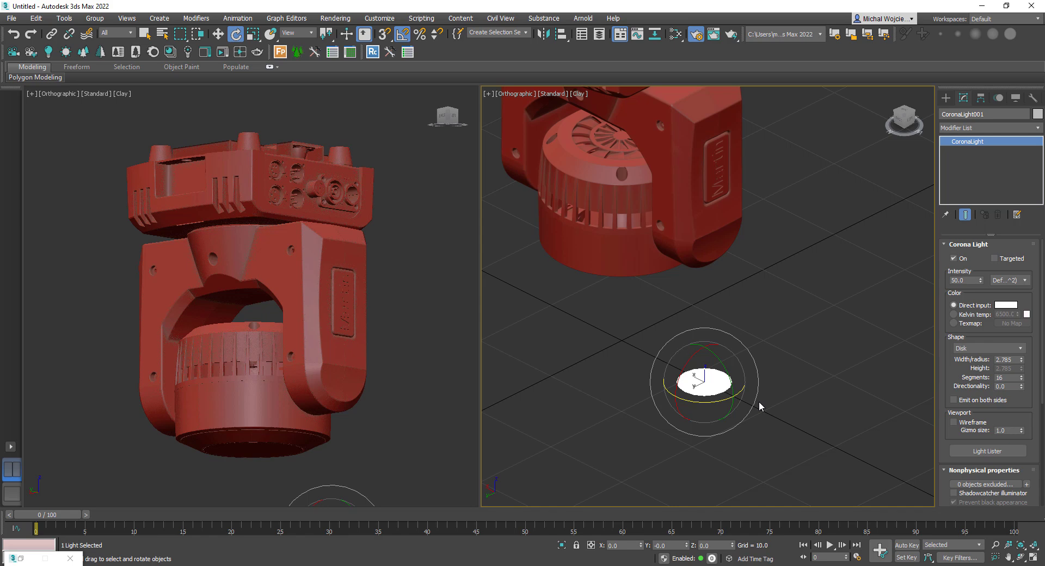
middle_click_drag(759, 406, 760, 392, "alt")
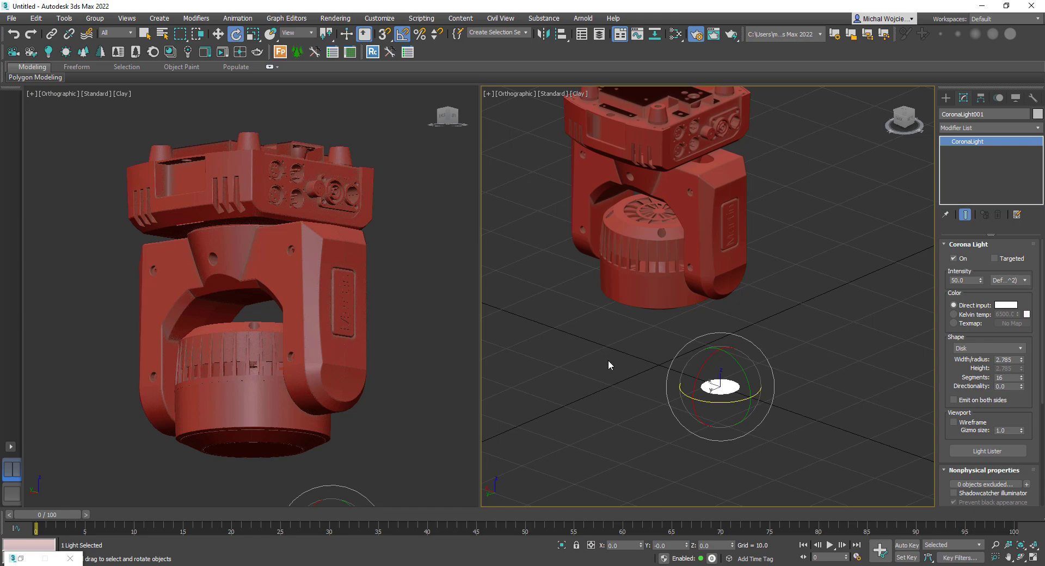
Step: Show the lamp and the disk light in wireframe and clear the selection
key("t")
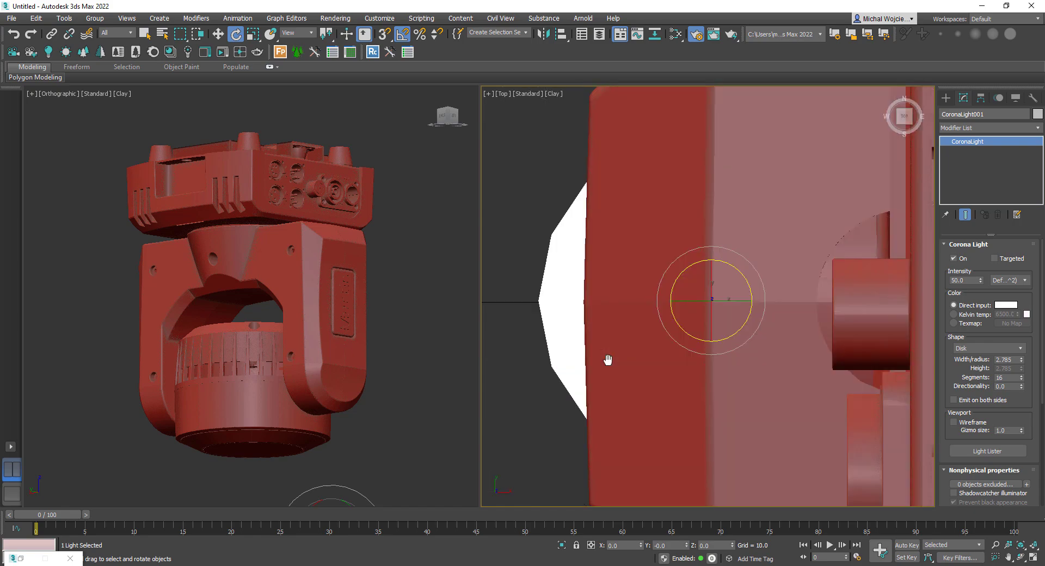
key("F3")
scroll(637, 329, "down", 3)
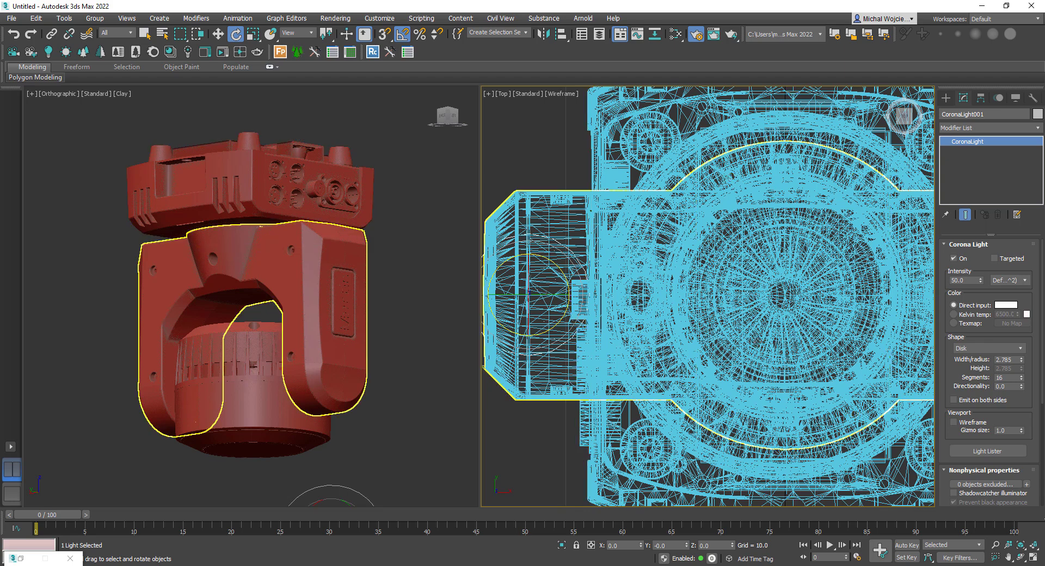
scroll(767, 334, "down", 3)
middle_click_drag(768, 333, 801, 280, "alt")
middle_click_drag(801, 280, 767, 338)
left_click(749, 281)
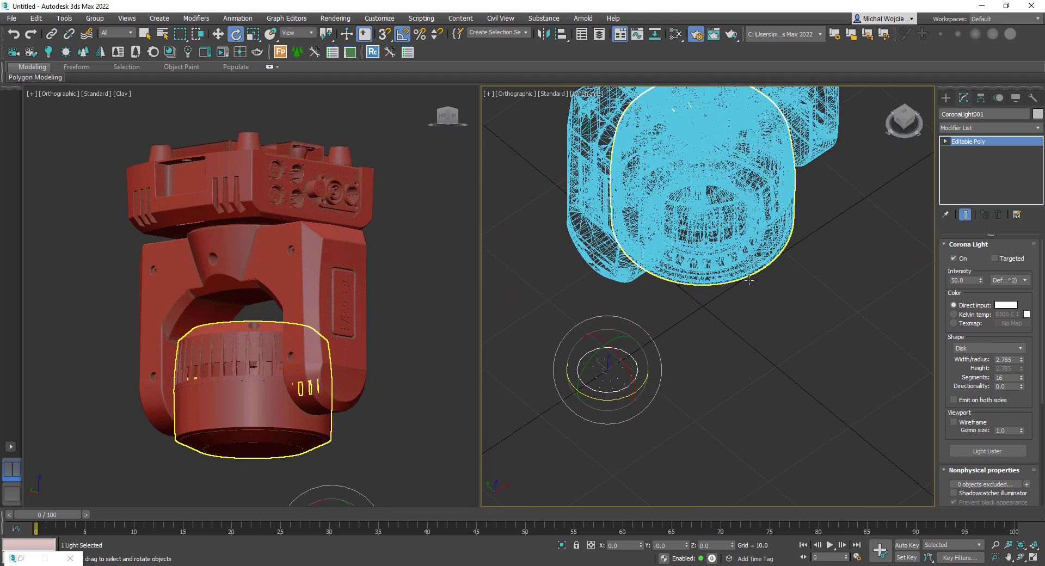
left_click(729, 199)
middle_click_drag(681, 352, 674, 52, "alt")
left_click(691, 437)
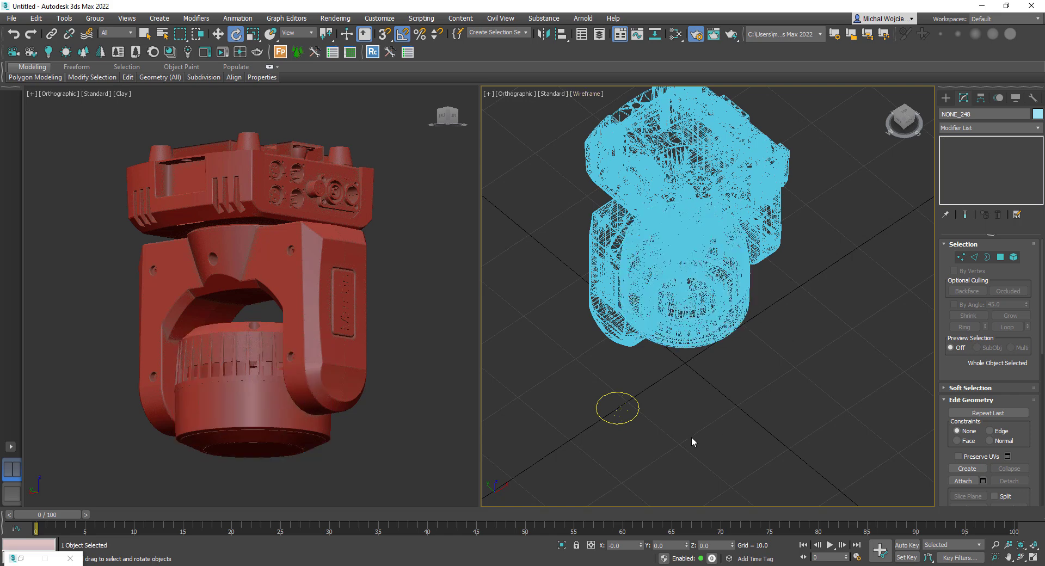
scroll(690, 445, "up", 2)
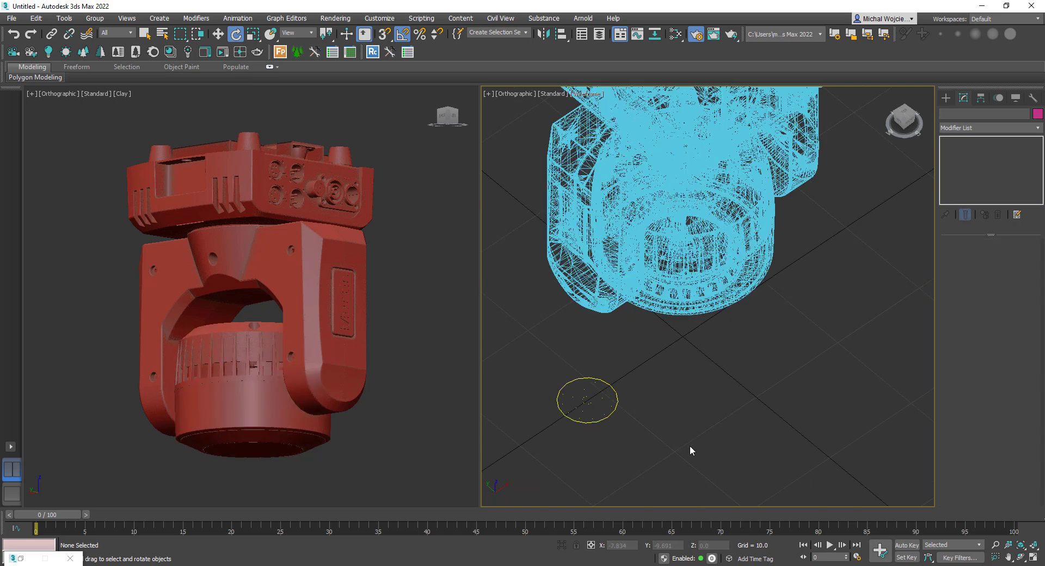
Step: Move the disk light beneath the lamp by setting its X and Y positions to 0
left_click(604, 406)
key("w")
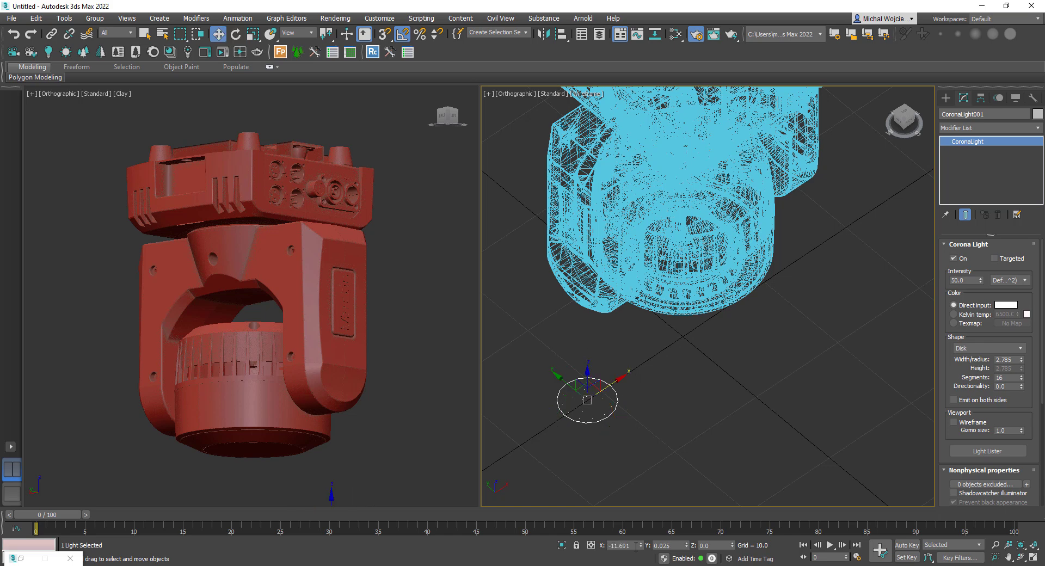
middle_click_drag(715, 439, 662, 366, "alt")
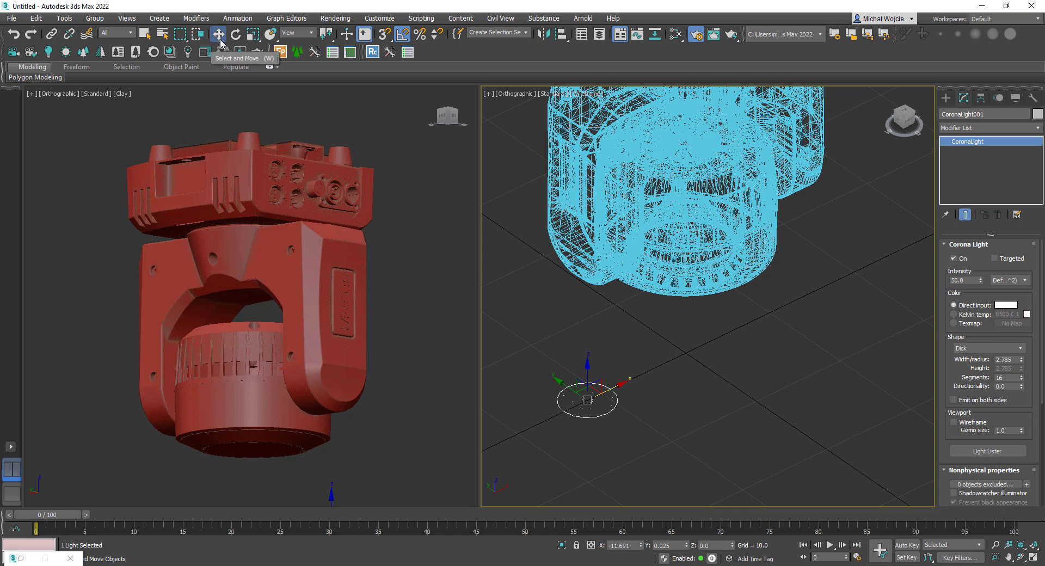
right_click(642, 547)
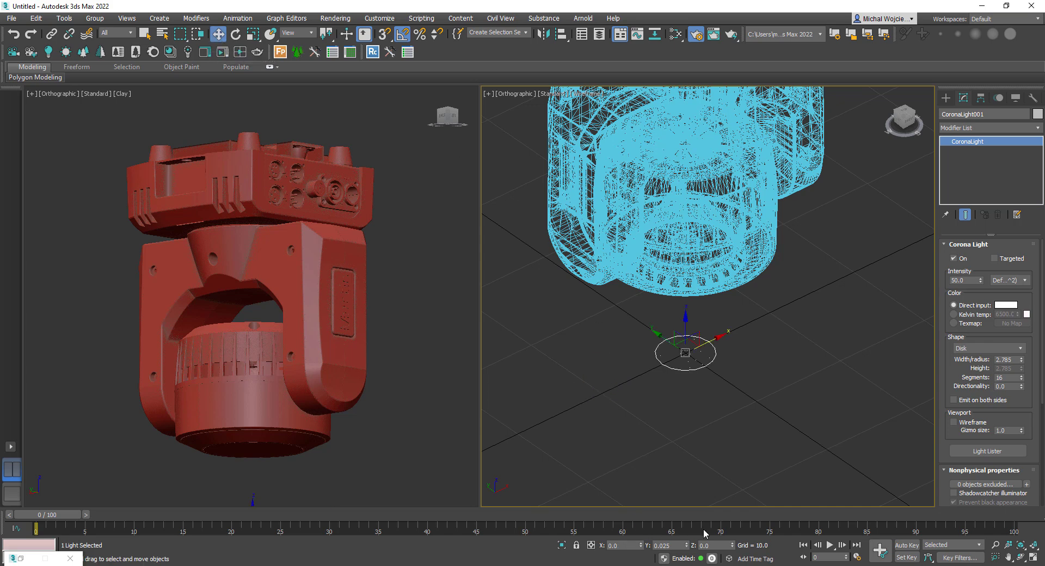
right_click(687, 545)
Step: Check from above and at an angle how the disk light is centred on the lamp's head
middle_click_drag(681, 417, 688, 380, "alt")
scroll(691, 383, "up", 3)
key("t")
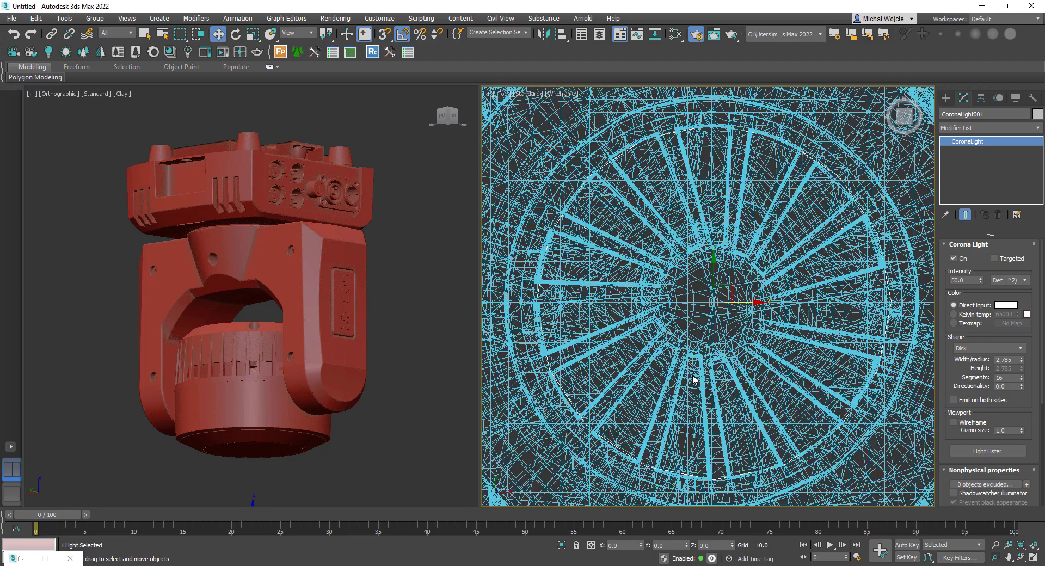
key("ctrl+alt+z")
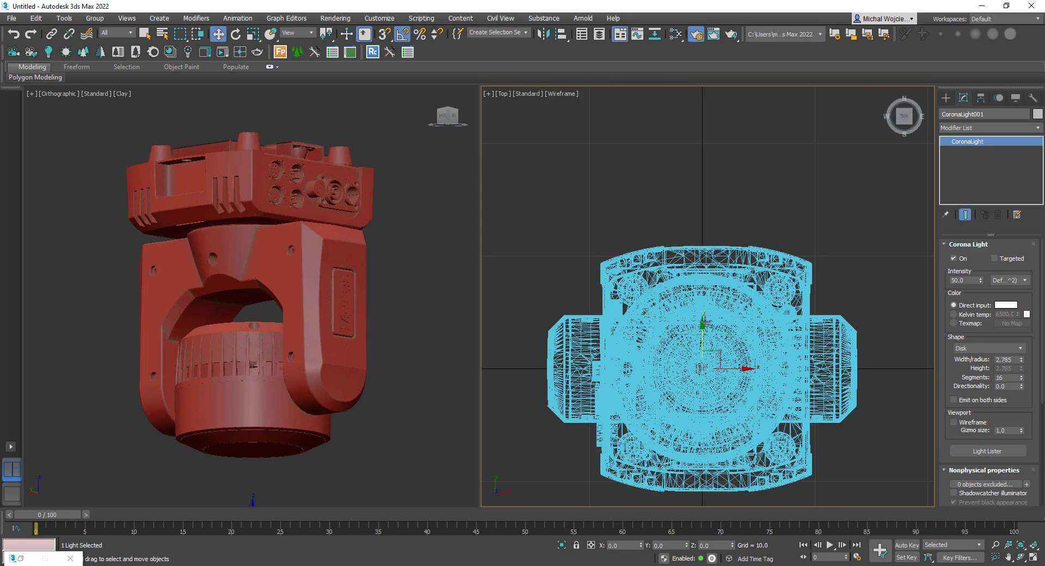
middle_click_drag(727, 370, 713, 394, "alt")
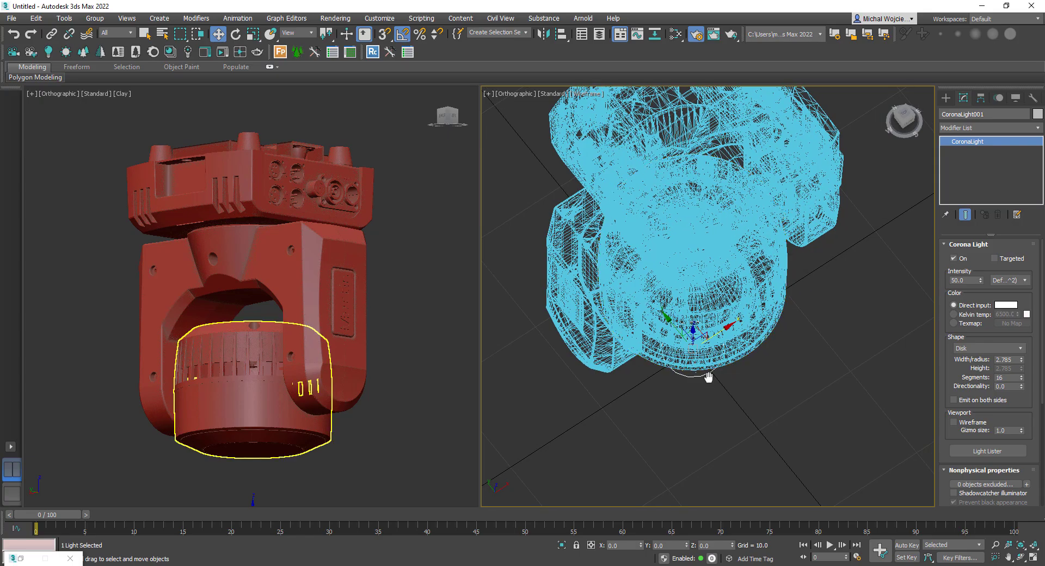
key("t")
scroll(719, 358, "up", 3)
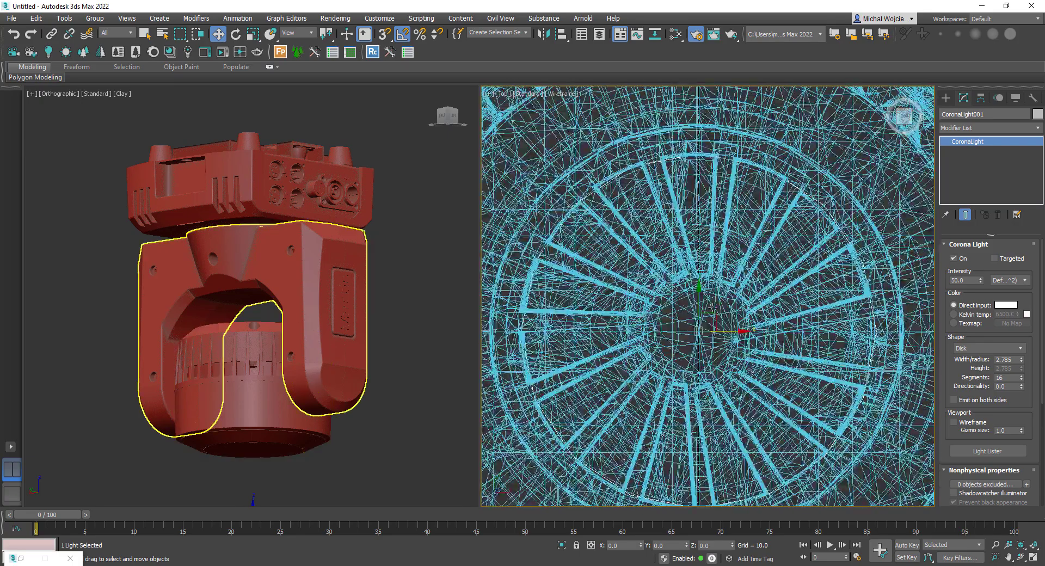
scroll(688, 346, "down", 3)
middle_click_drag(688, 346, 688, 384, "alt")
Step: Raise the disk light to just below the lamp head's lens opening, at a Z height of about 10
left_click_drag(683, 367, 700, 215)
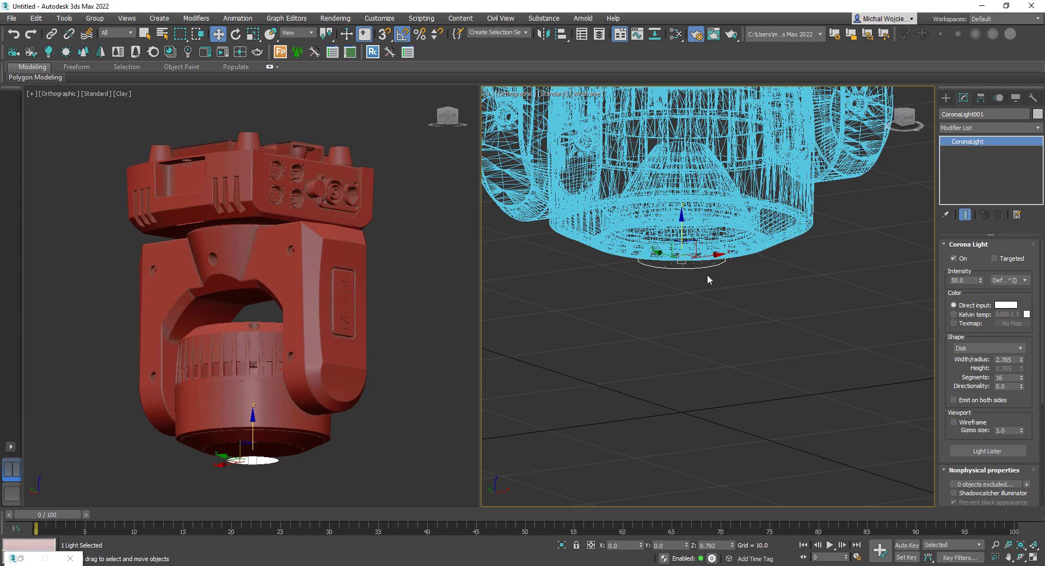
key("f")
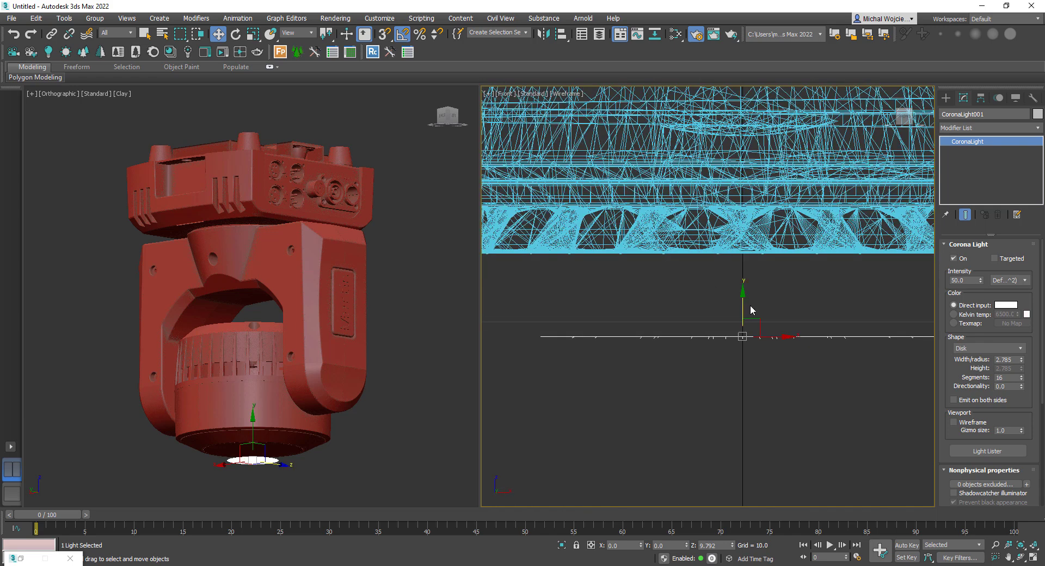
scroll(706, 288, "down", 3)
left_click_drag(706, 308, 705, 252)
scroll(705, 256, "down", 4)
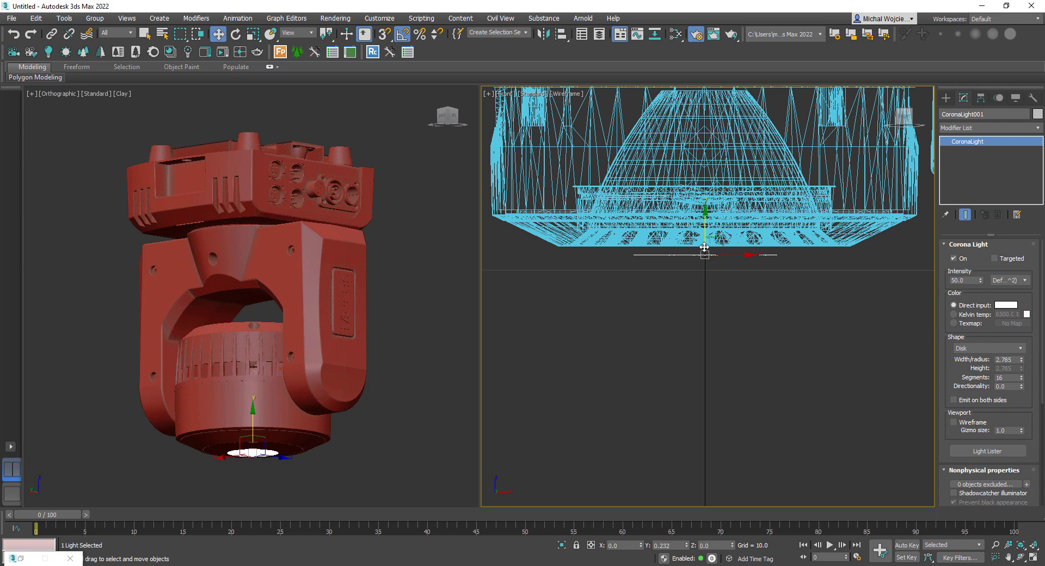
left_click_drag(704, 260, 704, 263)
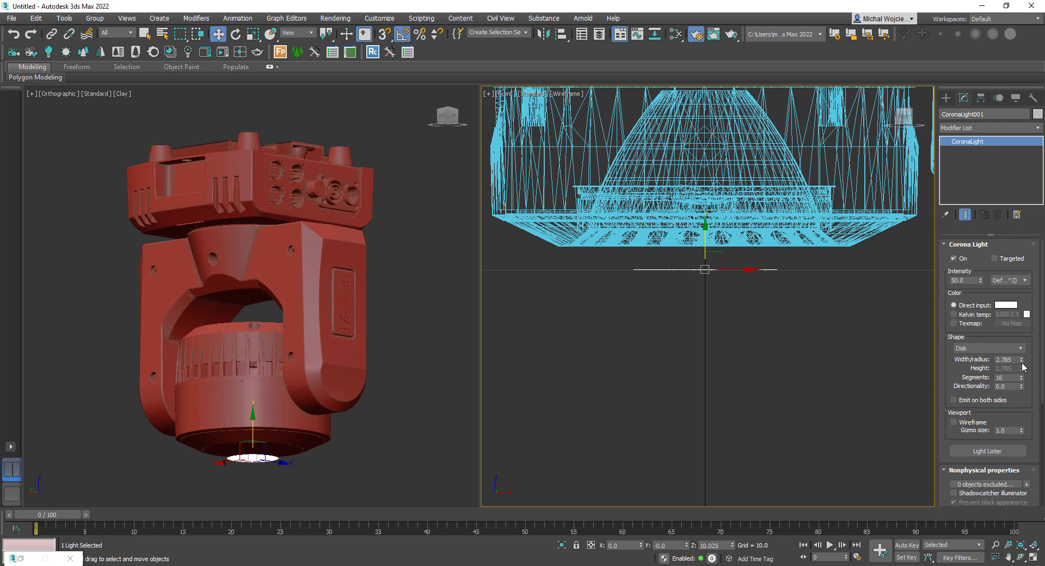
Step: Enlarge the disk light's radius to about 4.8 and return the front view to shaded display
left_click_drag(1020, 359, 1008, 318)
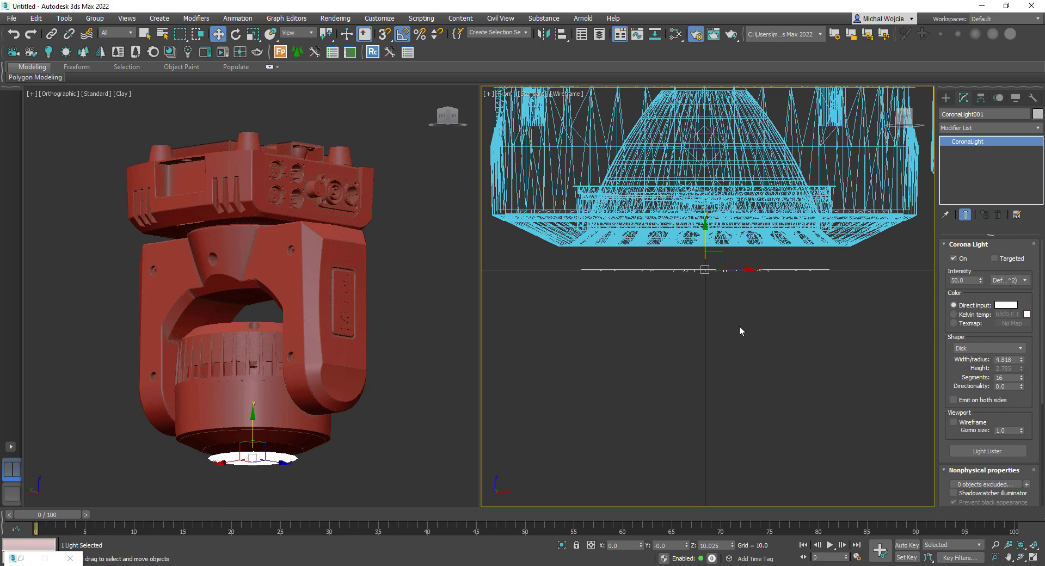
scroll(739, 326, "down", 3)
middle_click_drag(739, 328, 723, 363)
key("F3")
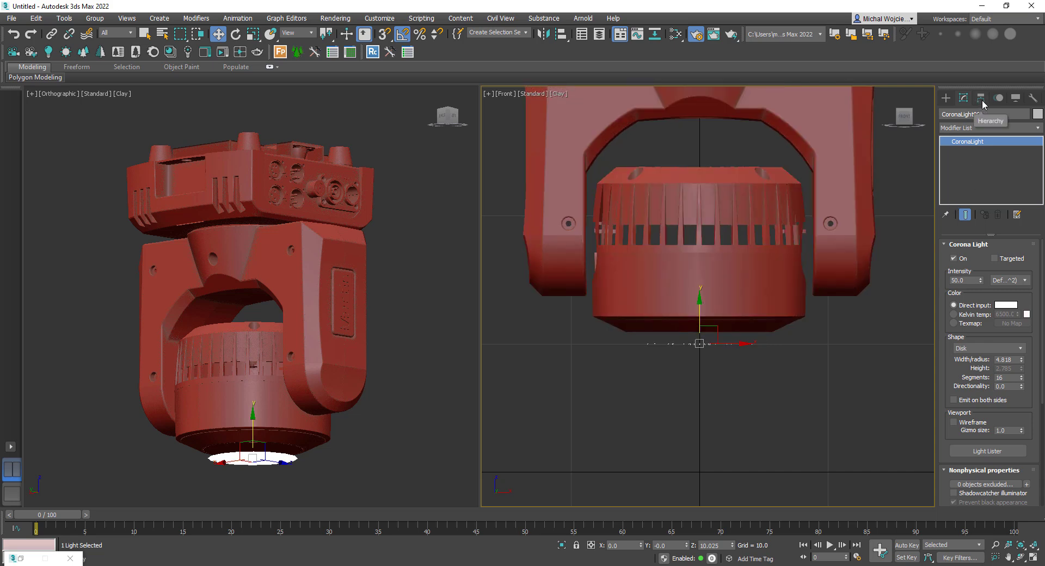
Step: Turn on Affect Pivot Only for the disk light and try shifting its pivot
left_click(981, 100)
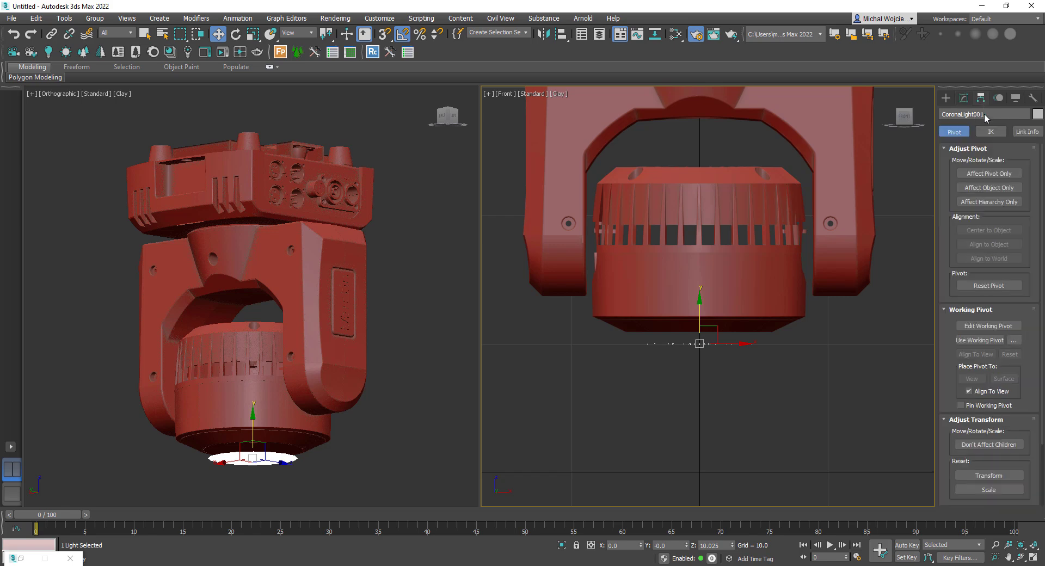
left_click(995, 174)
scroll(707, 339, "up", 2)
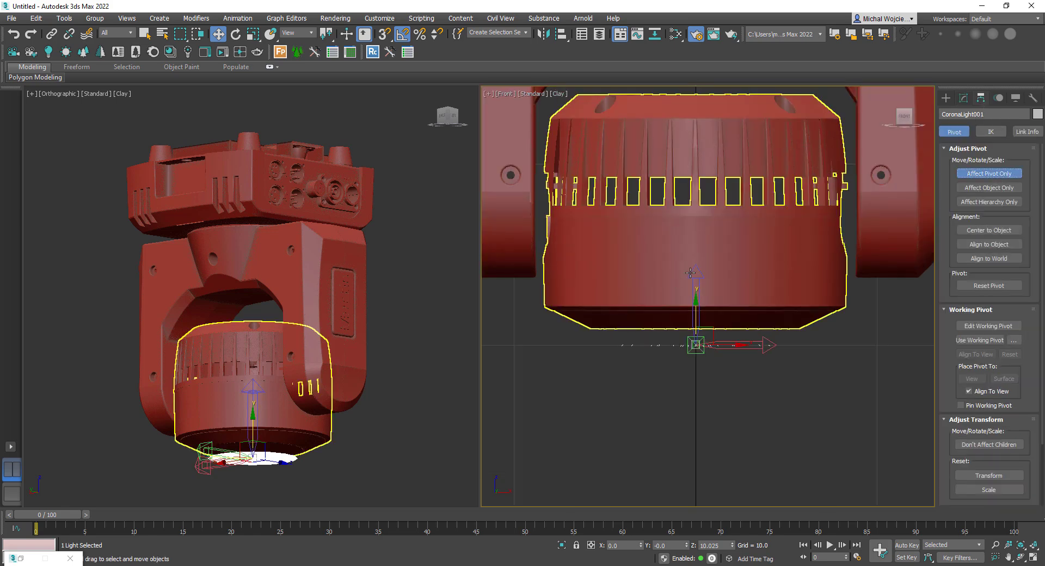
middle_click_drag(795, 340, 762, 357, "alt")
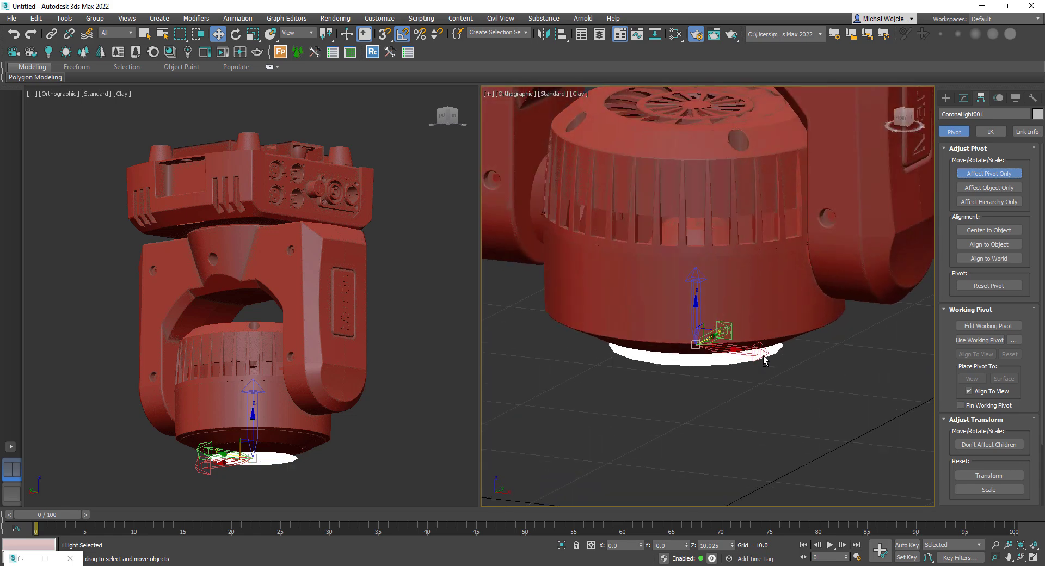
scroll(763, 357, "up", 2)
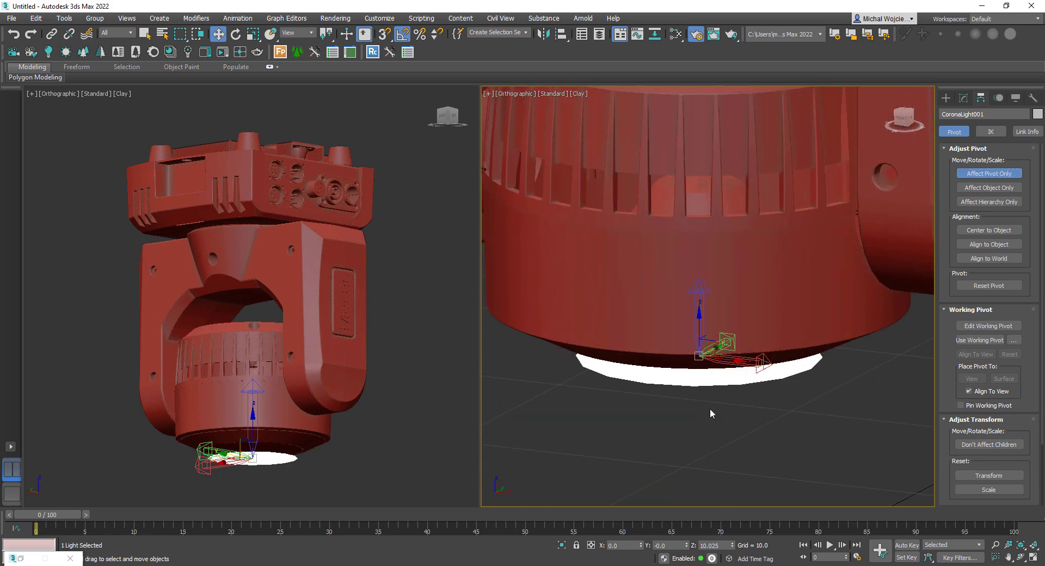
middle_click_drag(704, 408, 691, 398, "alt")
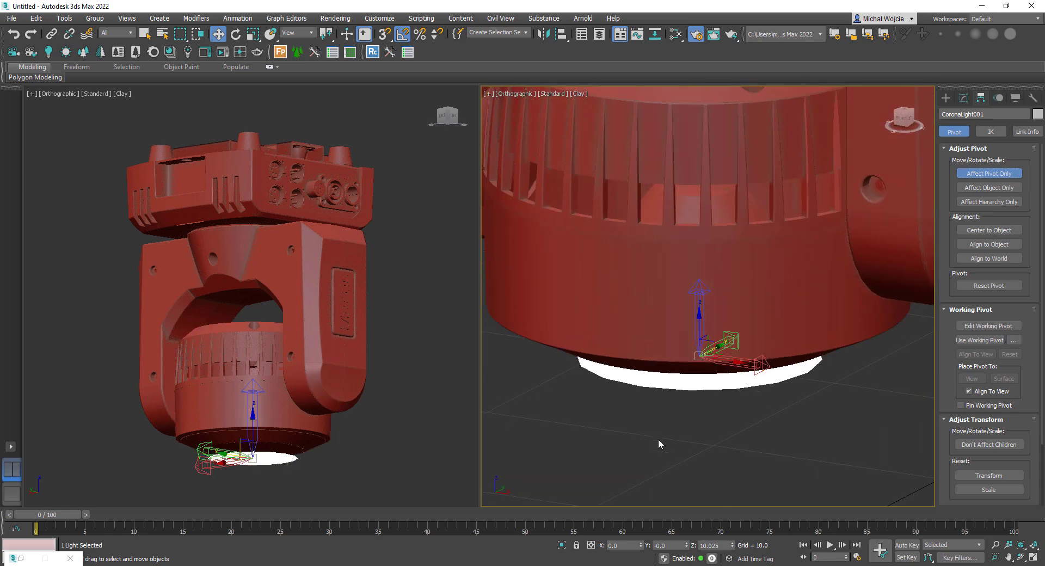
scroll(677, 433, "down", 3)
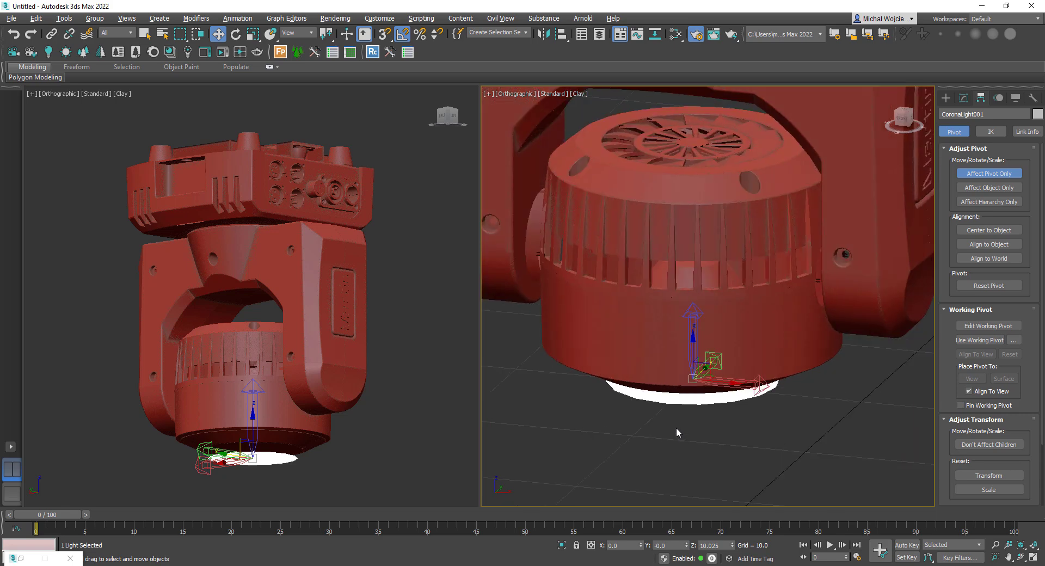
left_click_drag(707, 366, 739, 380)
right_click(738, 380)
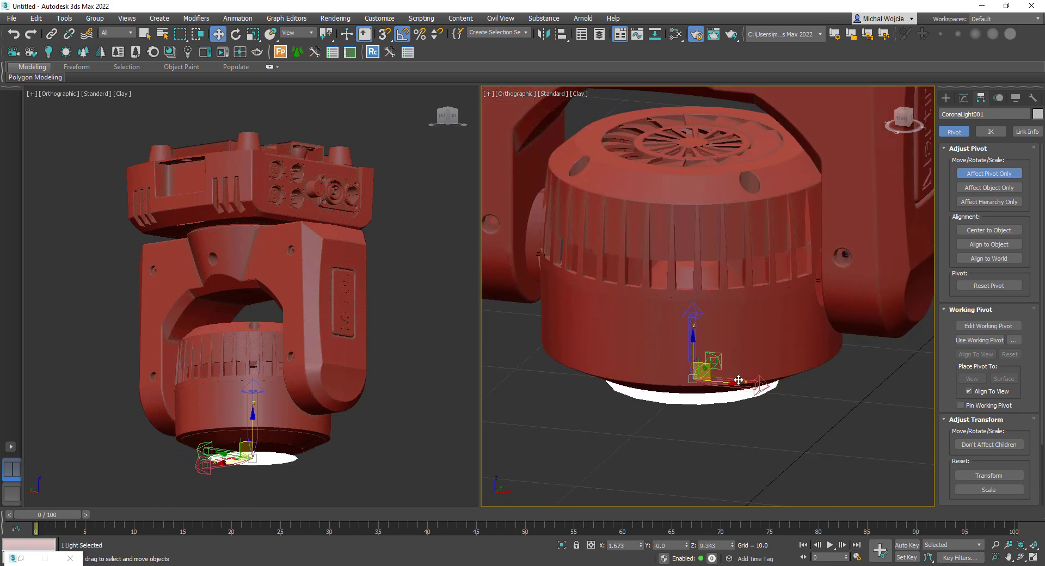
Step: Align the disk light's pivot to the lamp head's pivot in X, Y and Z position, using Pivot Point for both objects
middle_click_drag(683, 412, 725, 420, "alt")
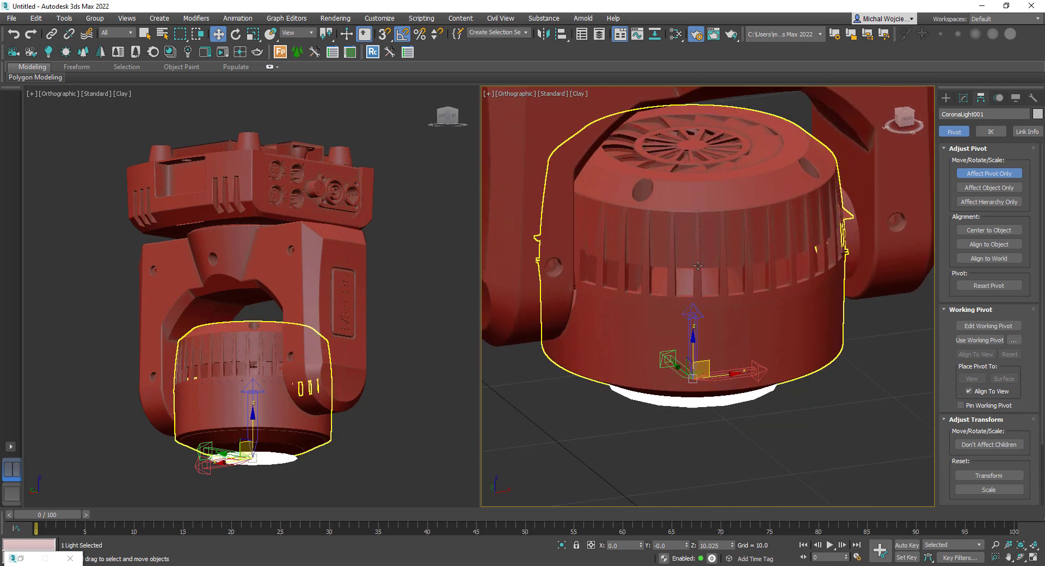
scroll(724, 337, "down", 5)
middle_click_drag(789, 343, 784, 340)
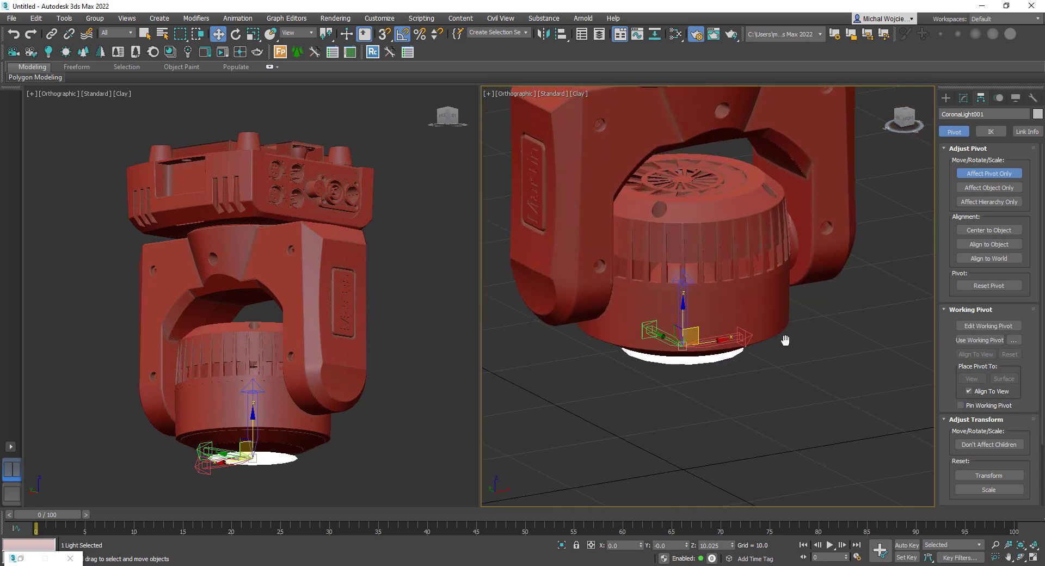
left_click(562, 41)
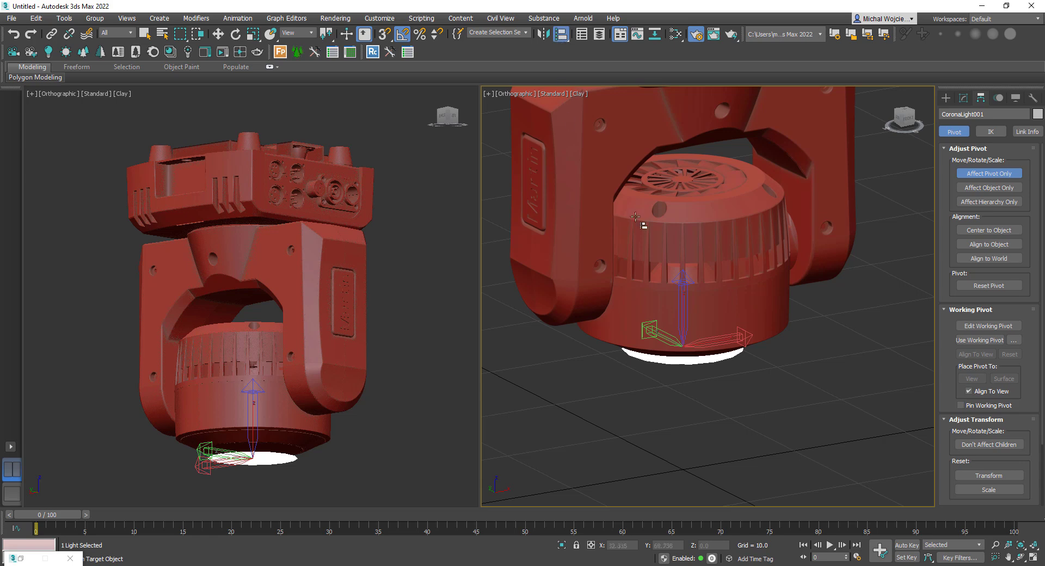
left_click(707, 226)
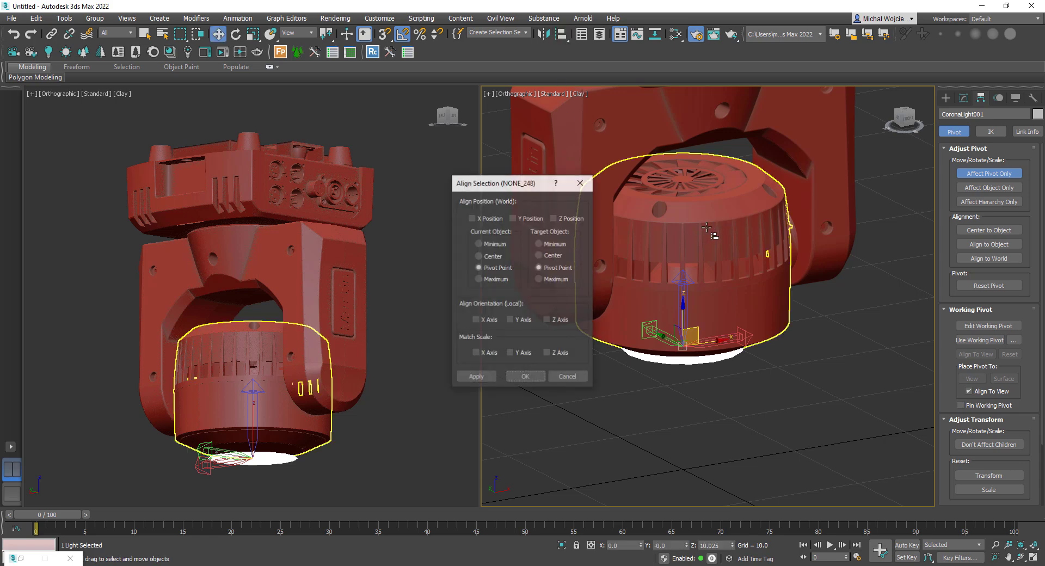
left_click(482, 220)
left_click(512, 218)
left_click(560, 218)
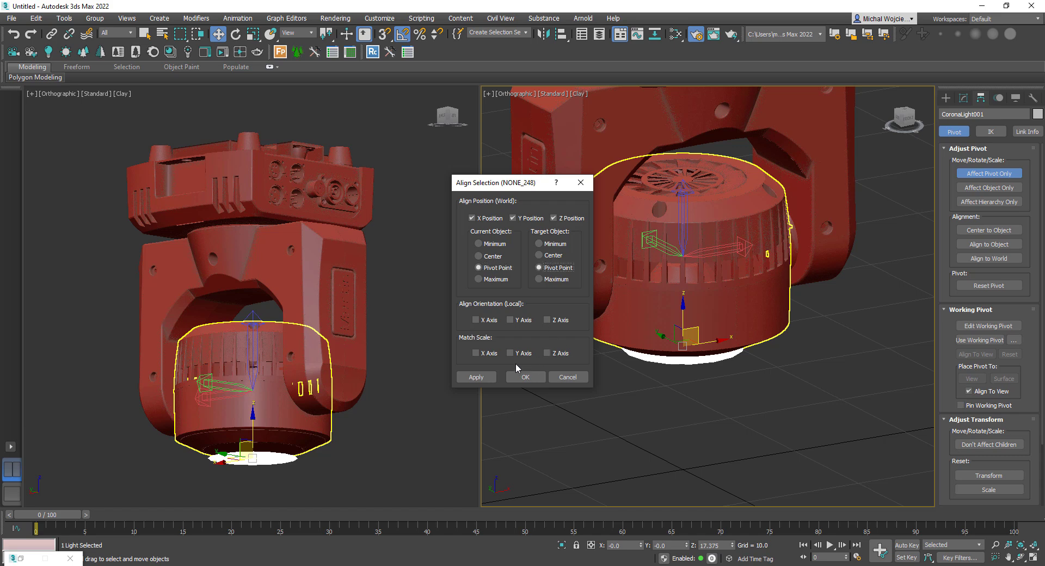
left_click(485, 377)
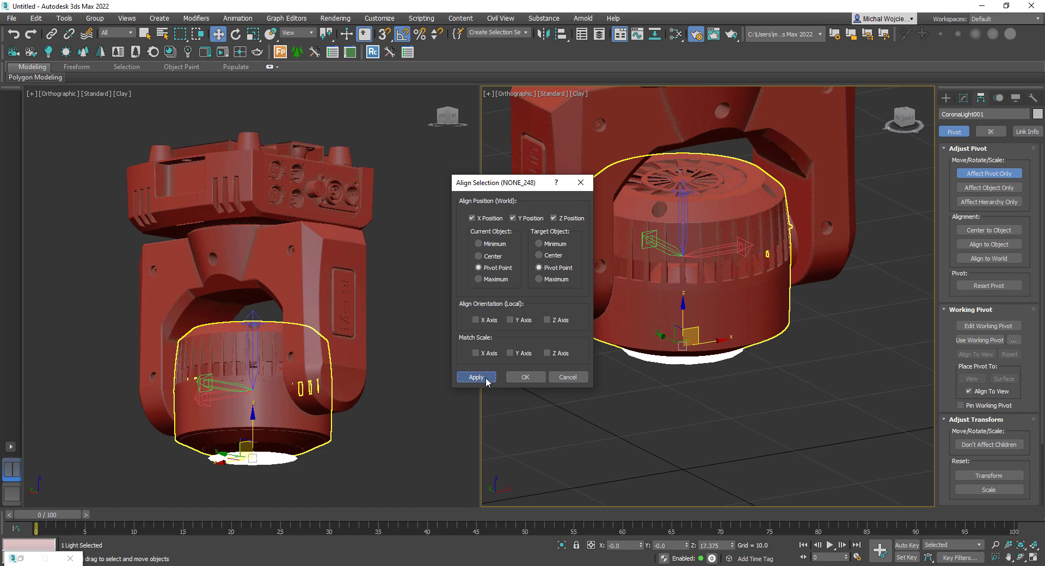
left_click(526, 377)
scroll(566, 375, "down", 5)
middle_click_drag(605, 374, 564, 380, "alt")
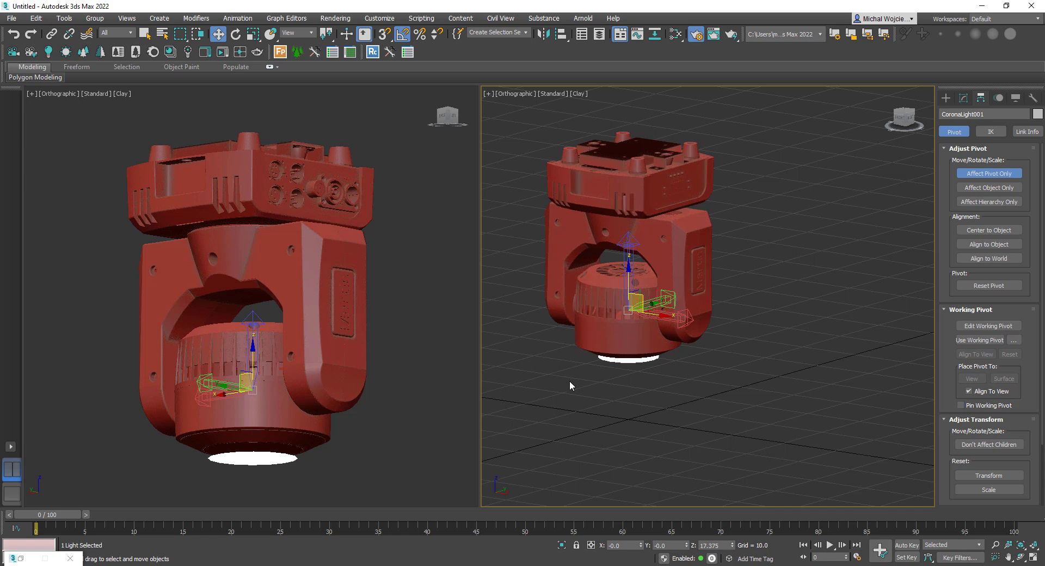
Step: Turn off Affect Pivot Only and try rotating the disk light about the head's pivot point
left_click(973, 174)
middle_click_drag(653, 346, 610, 298, "alt")
key("e")
left_click_drag(610, 298, 654, 370)
middle_click_drag(654, 370, 693, 356)
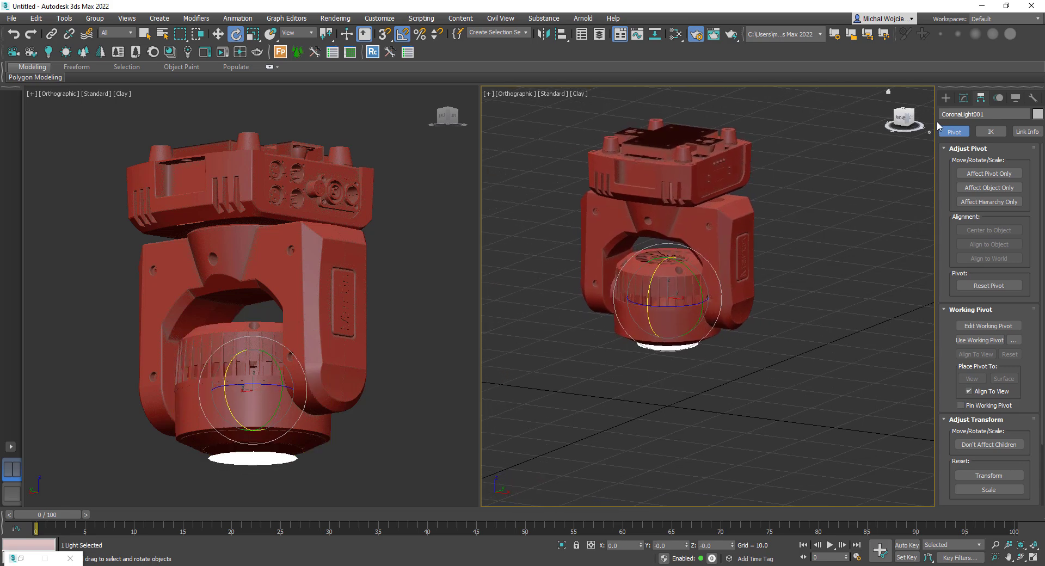
Step: Make the Corona light targeted and raise its target to a Z height of about -7.7, below the lamp
left_click(963, 99)
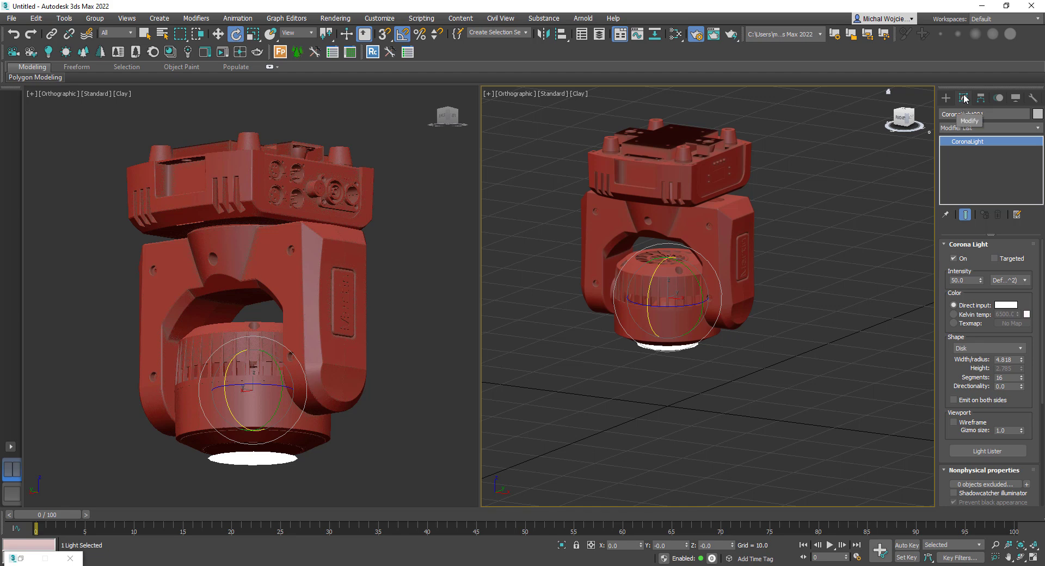
left_click(994, 258)
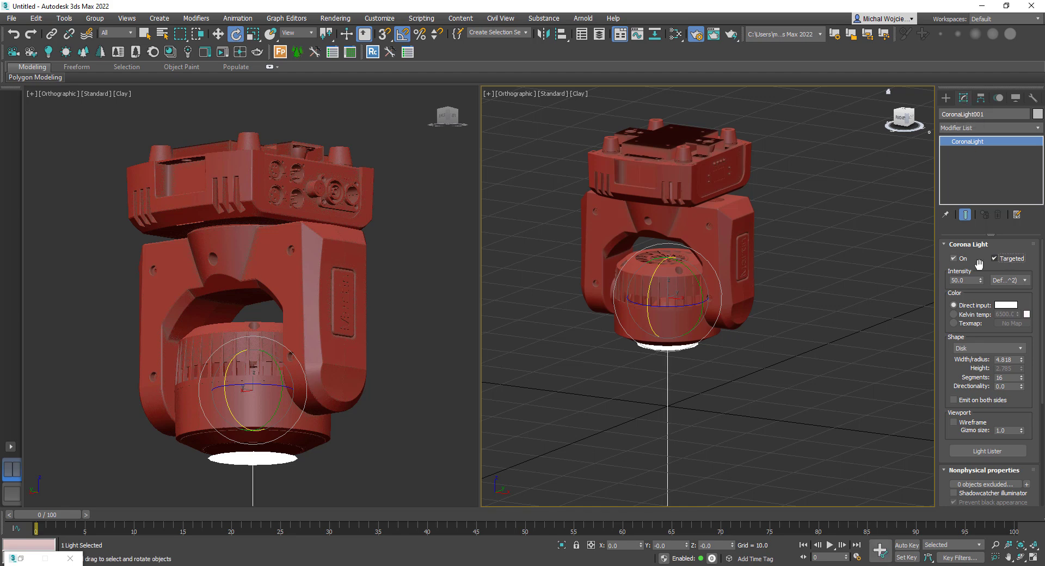
scroll(751, 365, "down", 5)
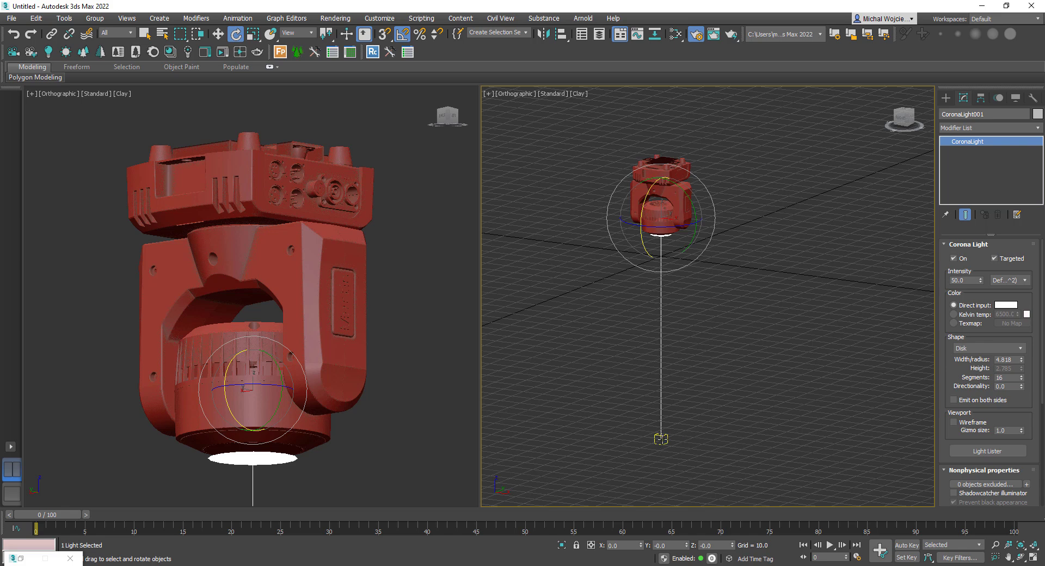
left_click(662, 439)
key("w")
left_click_drag(662, 412, 669, 247)
middle_click_drag(670, 248, 704, 280, "alt")
scroll(704, 279, "up", 4)
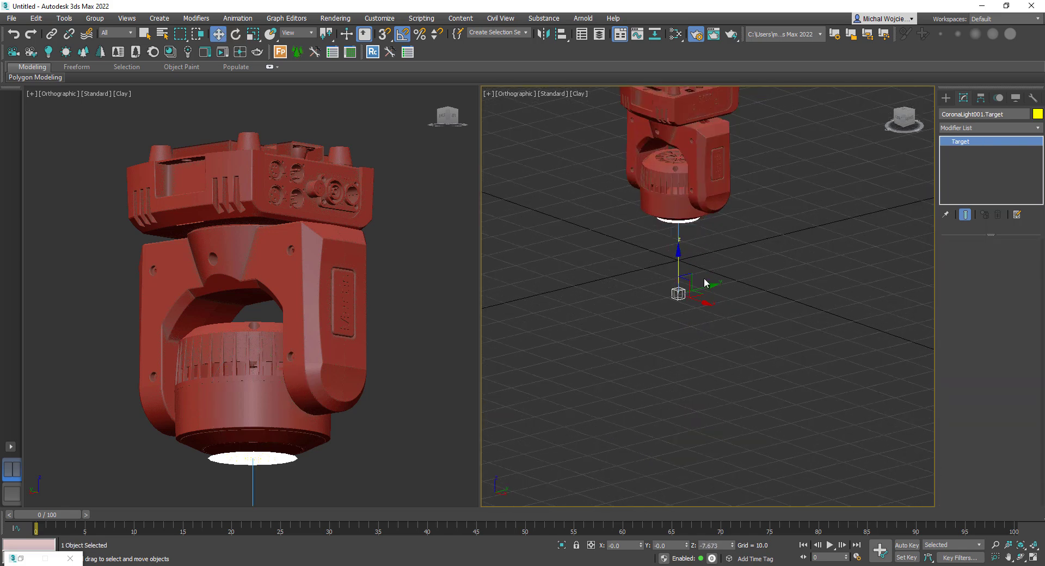
Step: Try moving the light's target to test how the disk light aims
left_click_drag(683, 280, 710, 264)
right_click(702, 262)
middle_click_drag(655, 245, 664, 308)
middle_click_drag(664, 309, 679, 276, "alt")
scroll(671, 226, "up", 3)
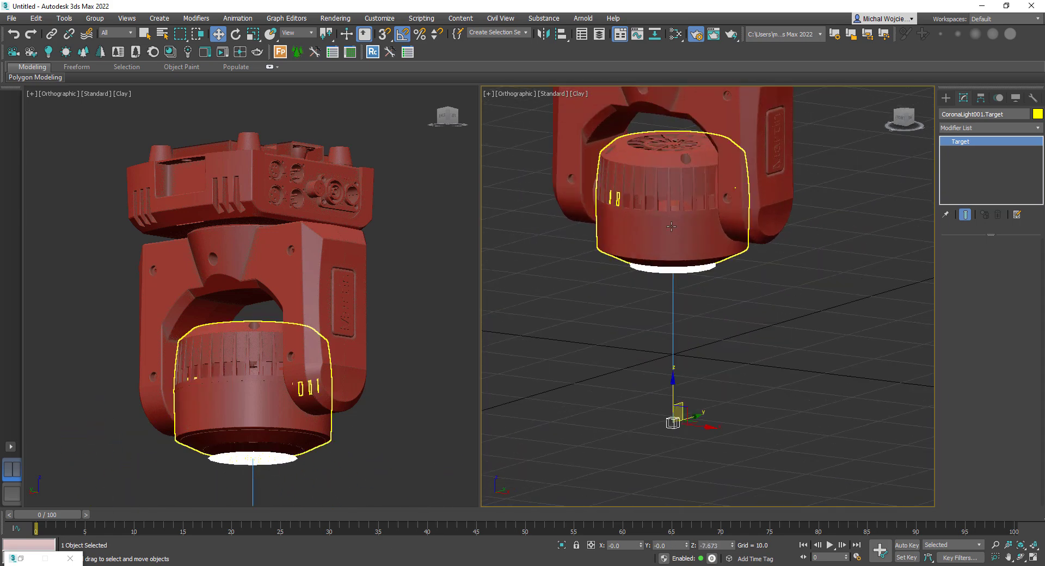
Step: Link the lamp head to the disk light as its parent with Select and Link
middle_click_drag(671, 226, 699, 325, "alt")
scroll(696, 317, "up", 2)
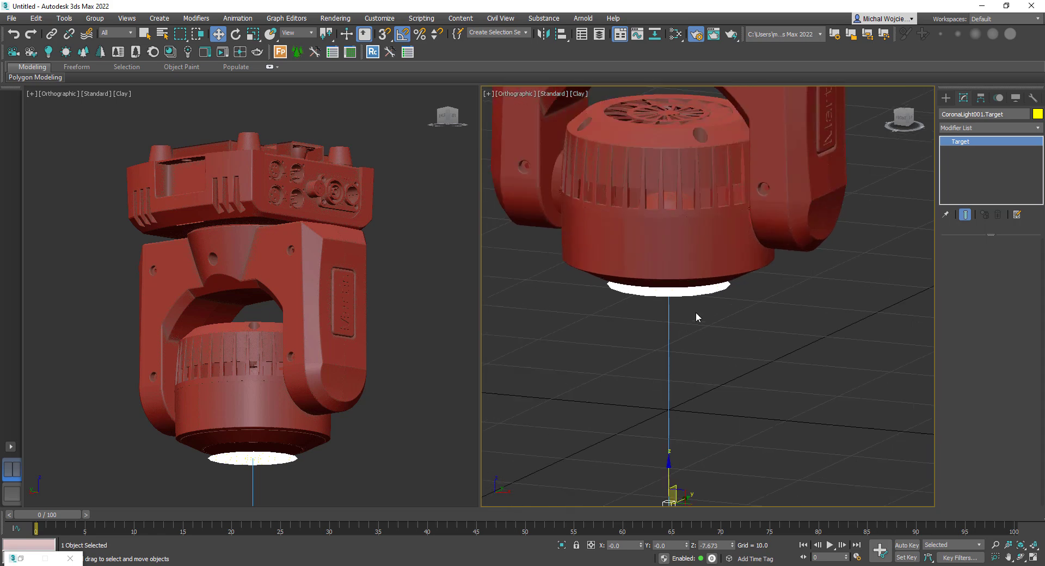
left_click(700, 235)
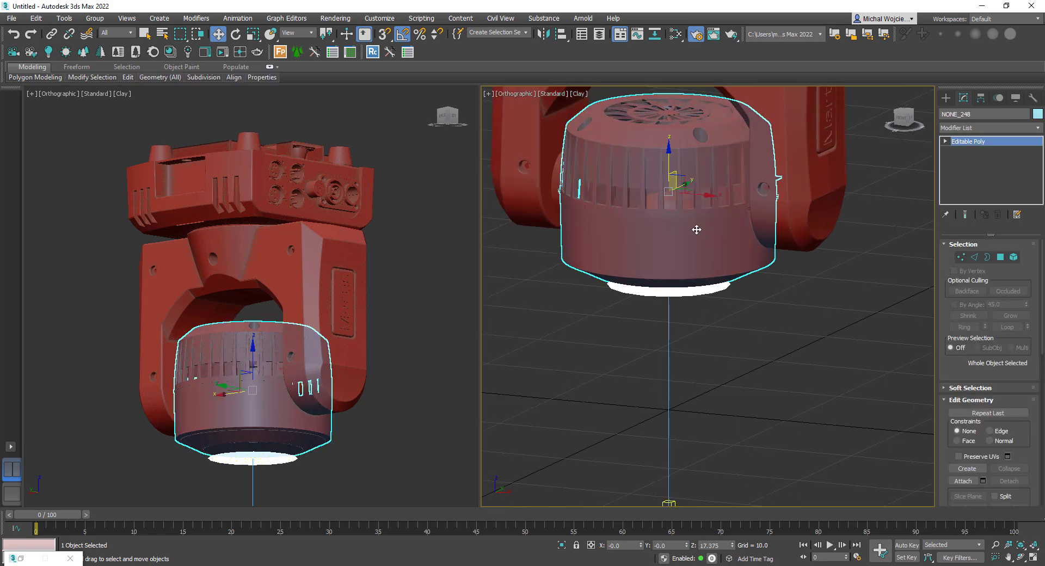
left_click(51, 34)
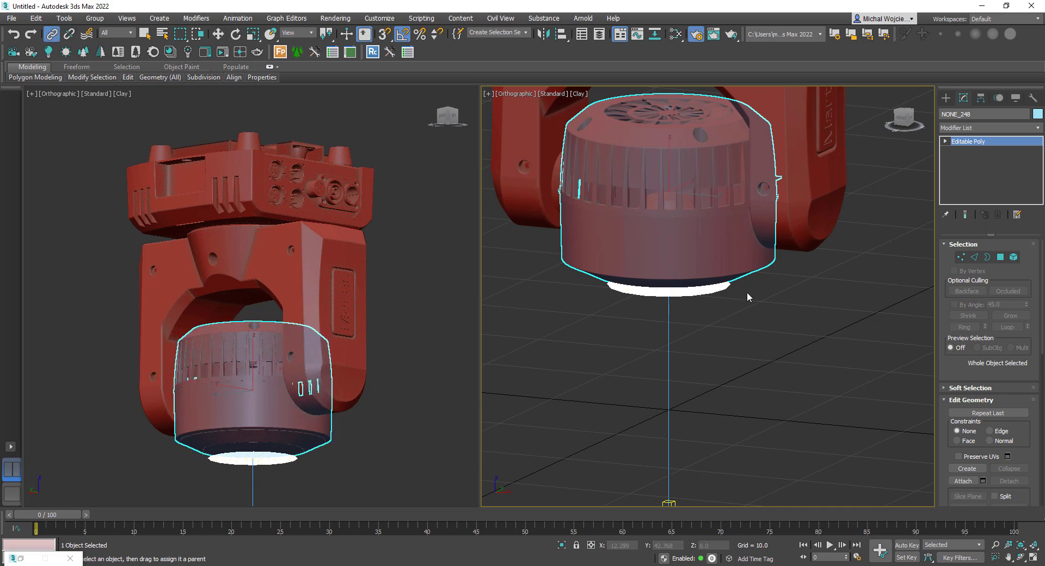
scroll(747, 291, "up", 3)
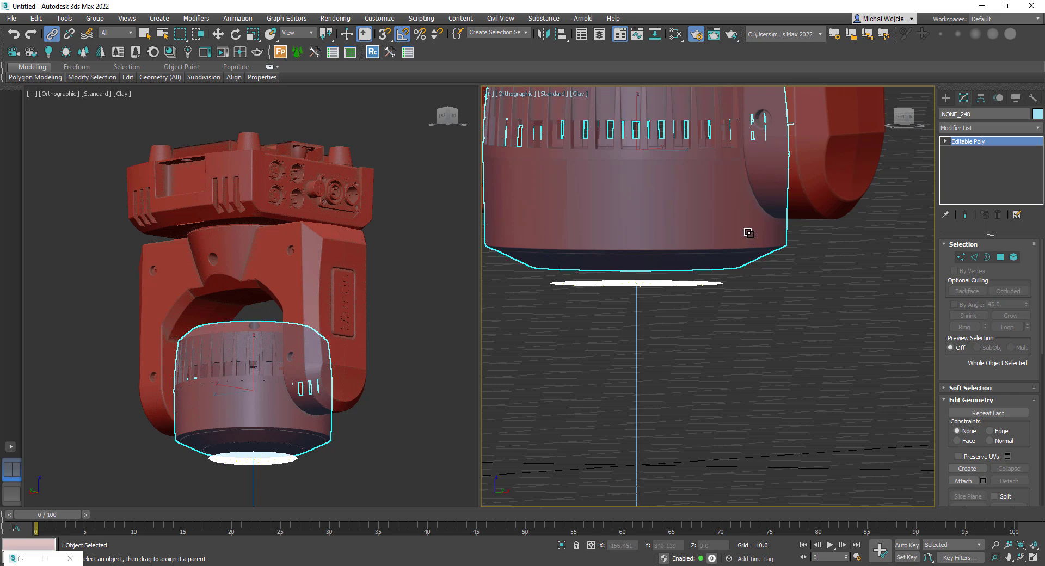
left_click_drag(714, 267, 684, 289)
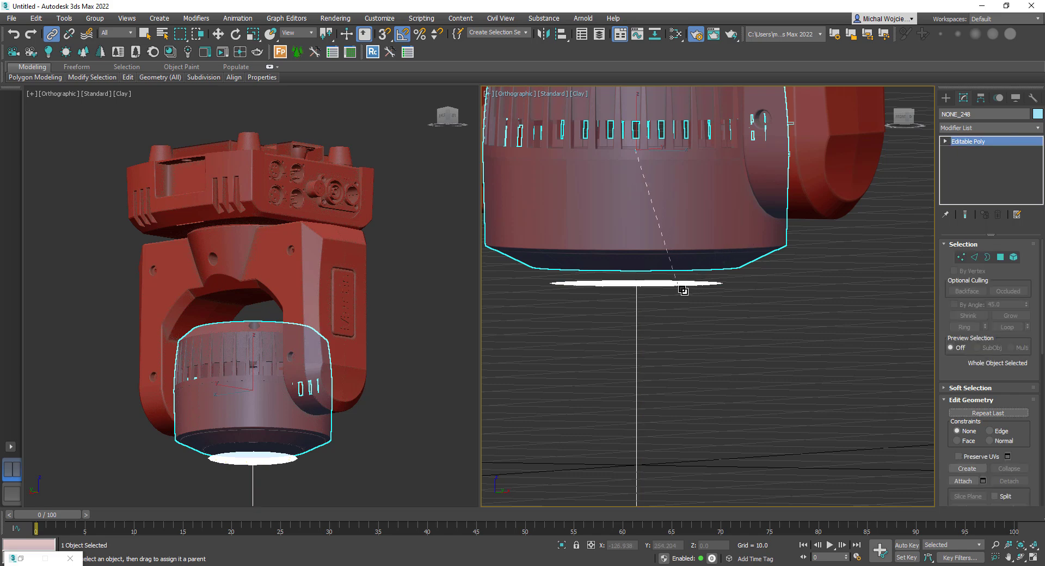
middle_click_drag(691, 331, 714, 364, "alt")
right_click(711, 361)
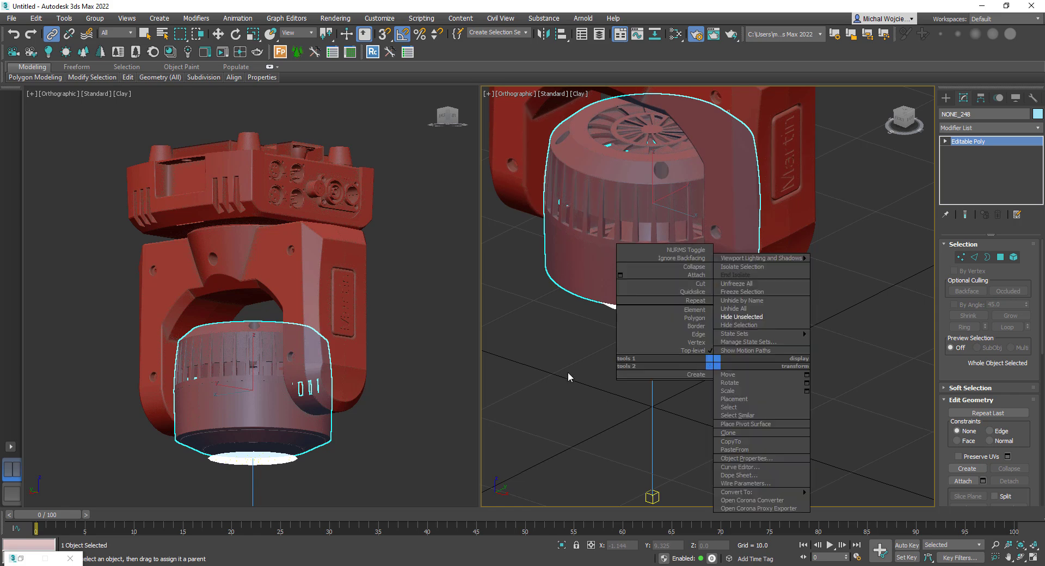
left_click(574, 334)
Step: Try moving the light's target to test whether the linked head follows it
scroll(626, 370, "down", 5)
scroll(670, 392, "up", 2)
left_click(640, 362)
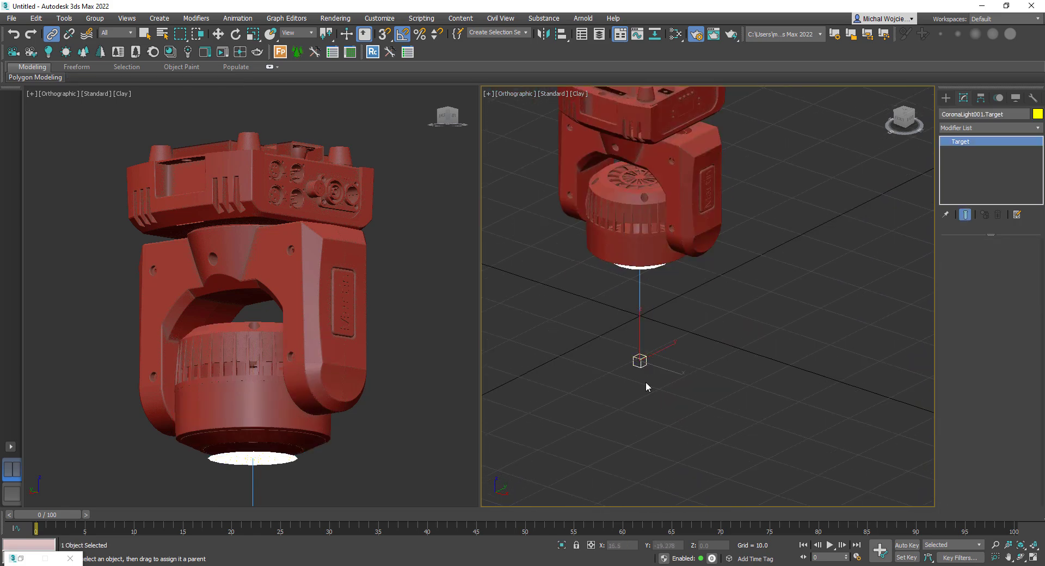
key("w")
left_click_drag(641, 359, 652, 268)
right_click(651, 269)
middle_click_drag(676, 322, 697, 433)
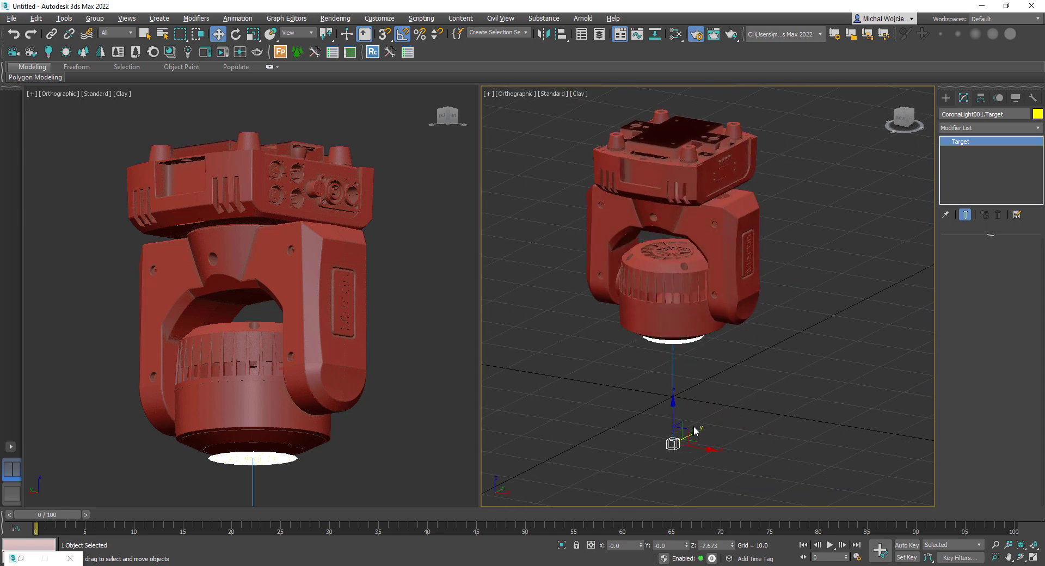
left_click_drag(695, 433, 694, 376)
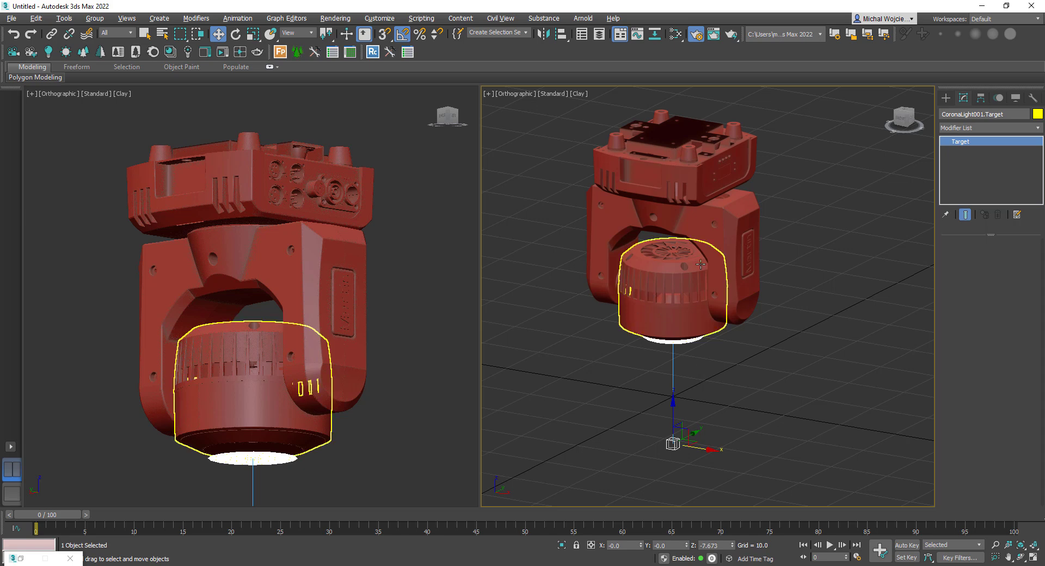
Step: Compare the pivot locations of the yoke and the lamp head by selecting each in turn
scroll(692, 294, "up", 4)
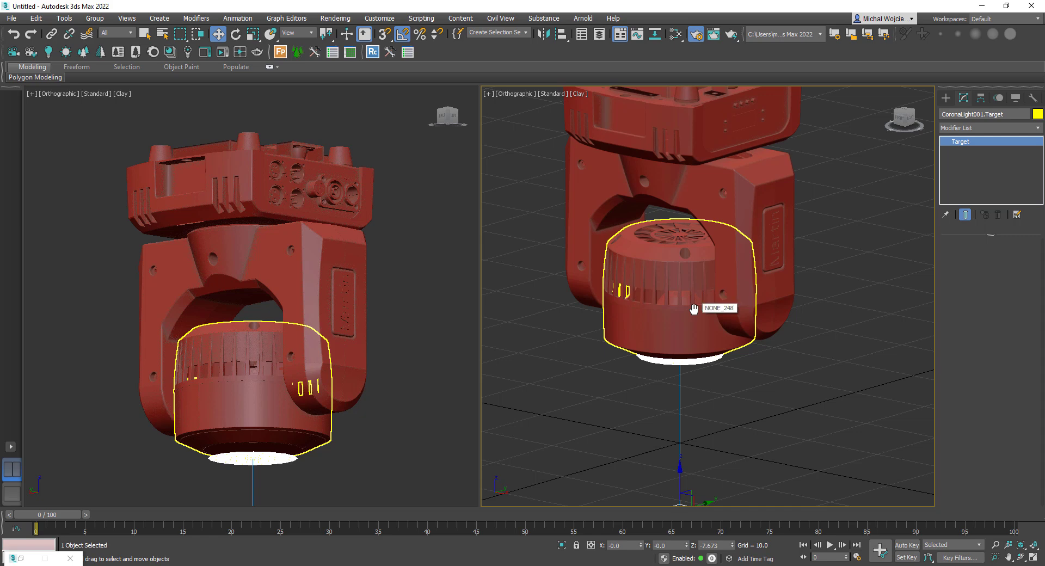
left_click(718, 305)
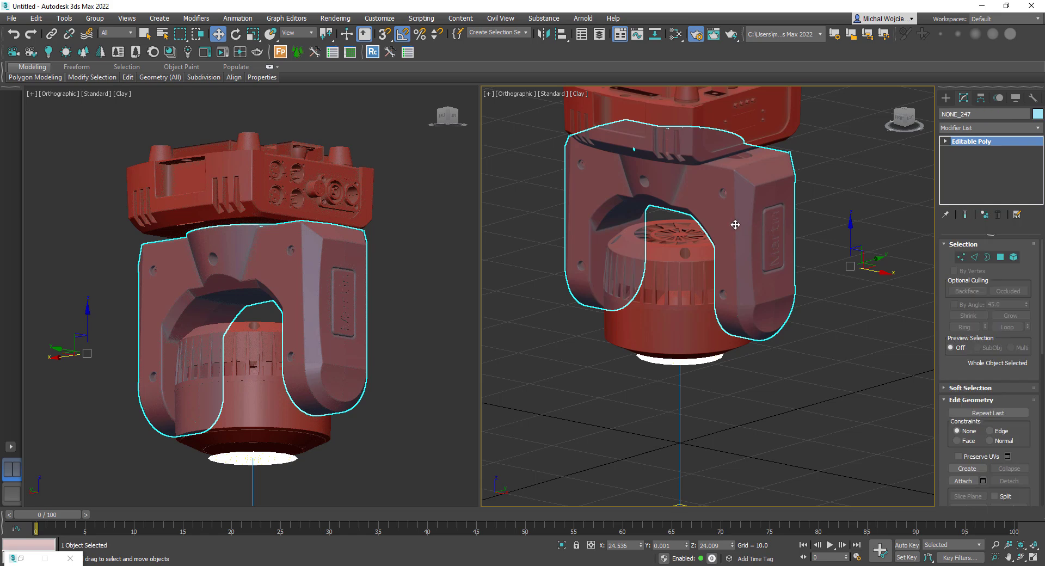
middle_click_drag(788, 390, 771, 343)
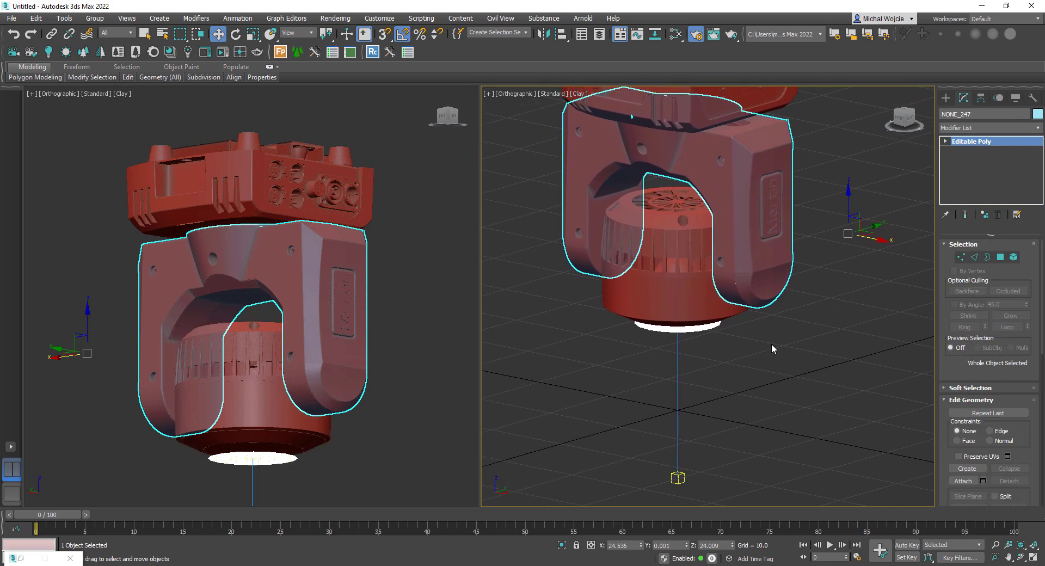
left_click(716, 299)
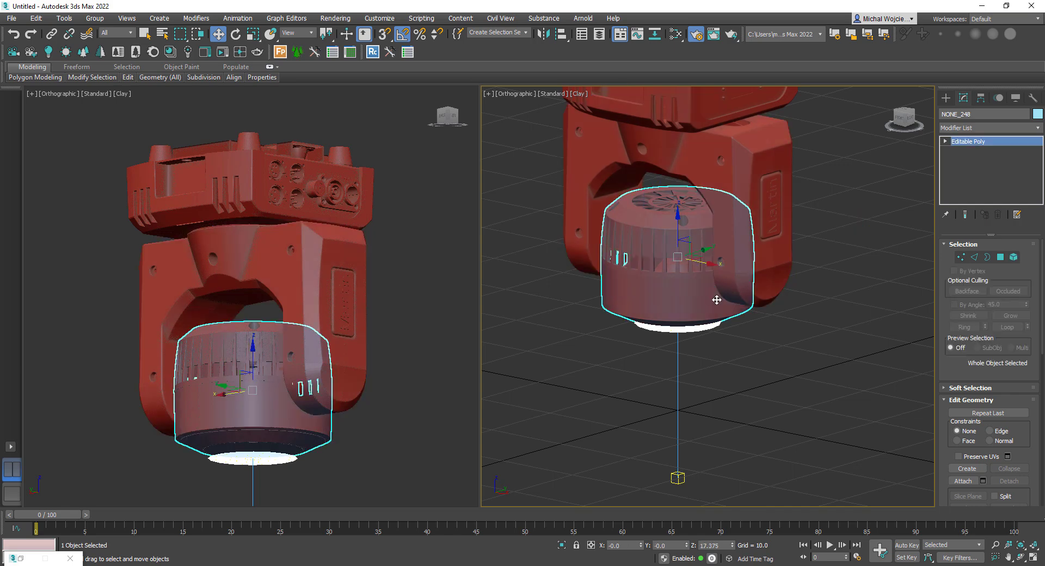
Step: Align only the yoke's pivot to the lamp head's pivot in X, Y and Z position, using Pivot Point for both objects
left_click(743, 211)
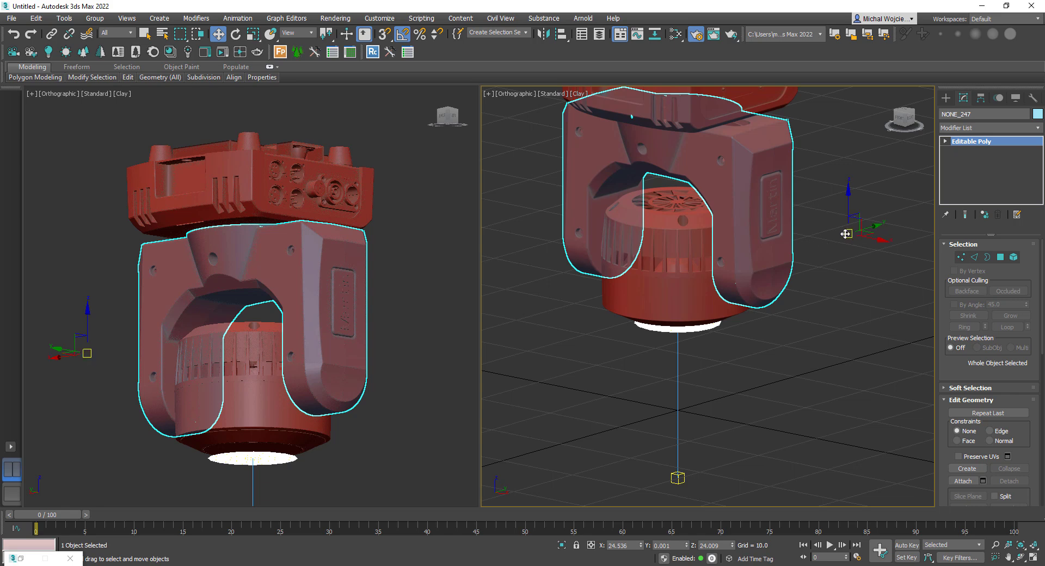
middle_click_drag(804, 230, 764, 258)
scroll(783, 256, "down", 3)
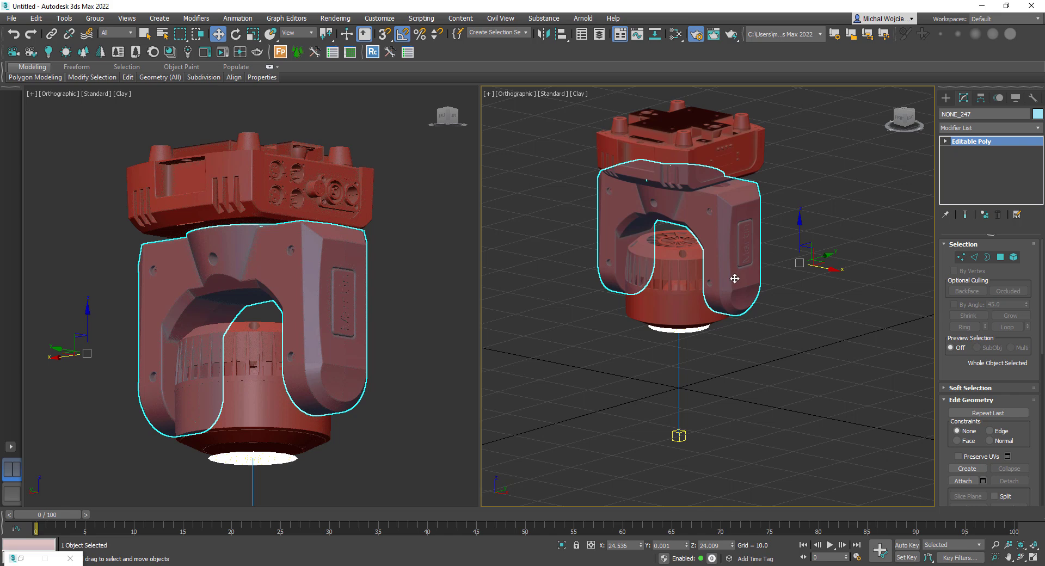
left_click(980, 99)
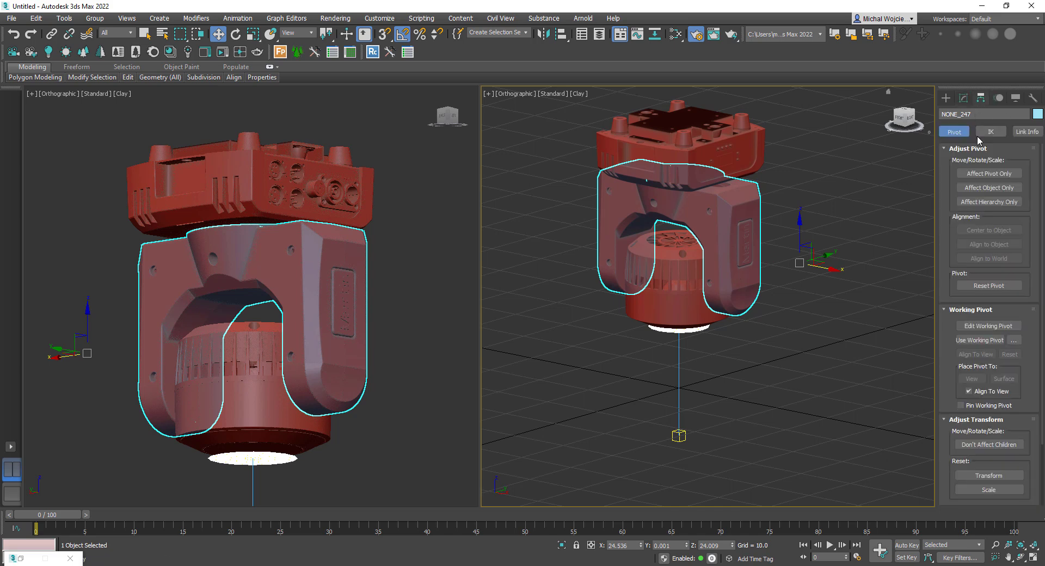
left_click(981, 175)
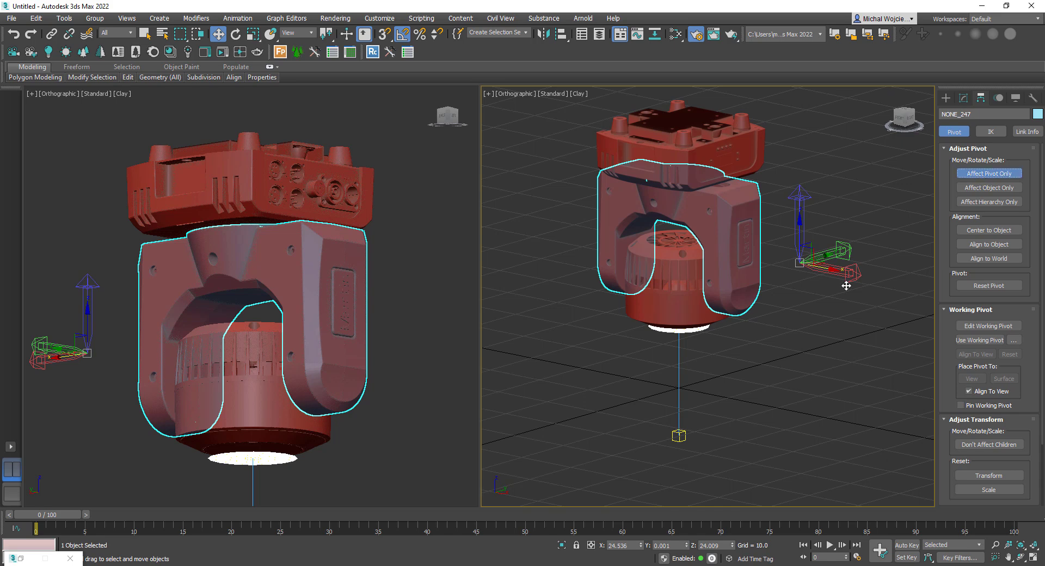
key("Insert")
key("Insert")
left_click(560, 37)
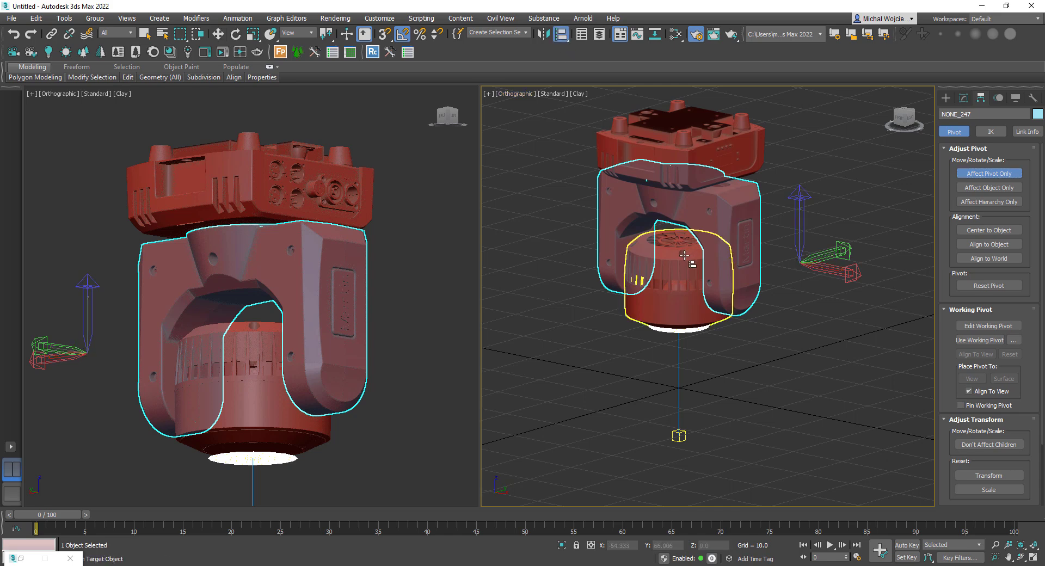
left_click(684, 254)
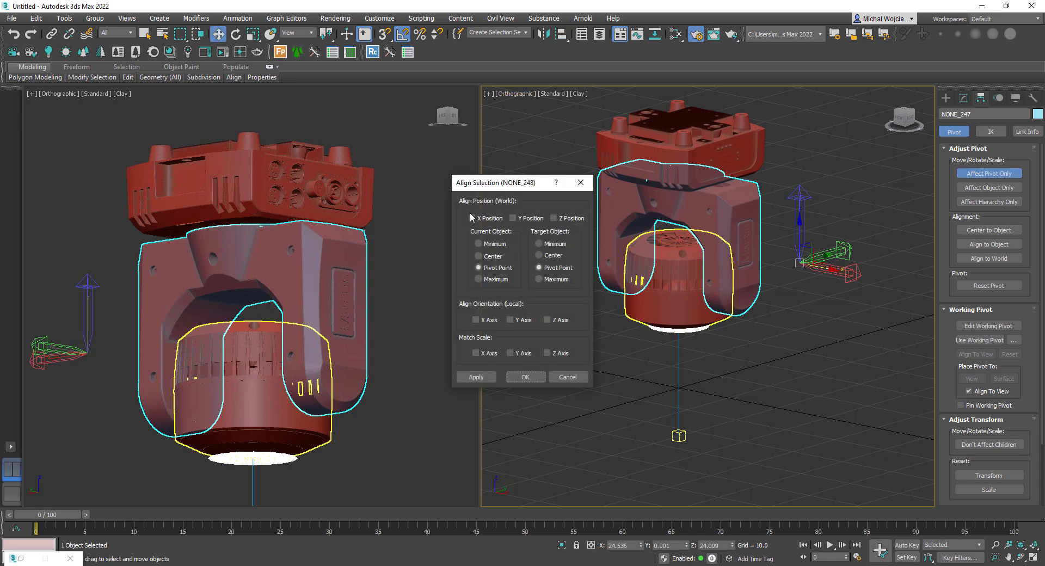
left_click(484, 220)
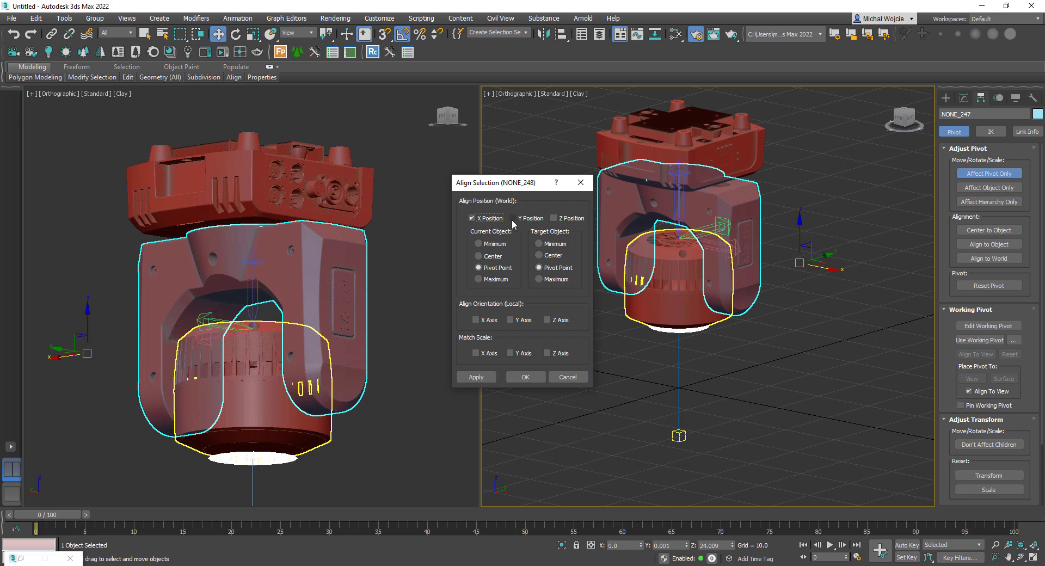
left_click(524, 220)
left_click(562, 220)
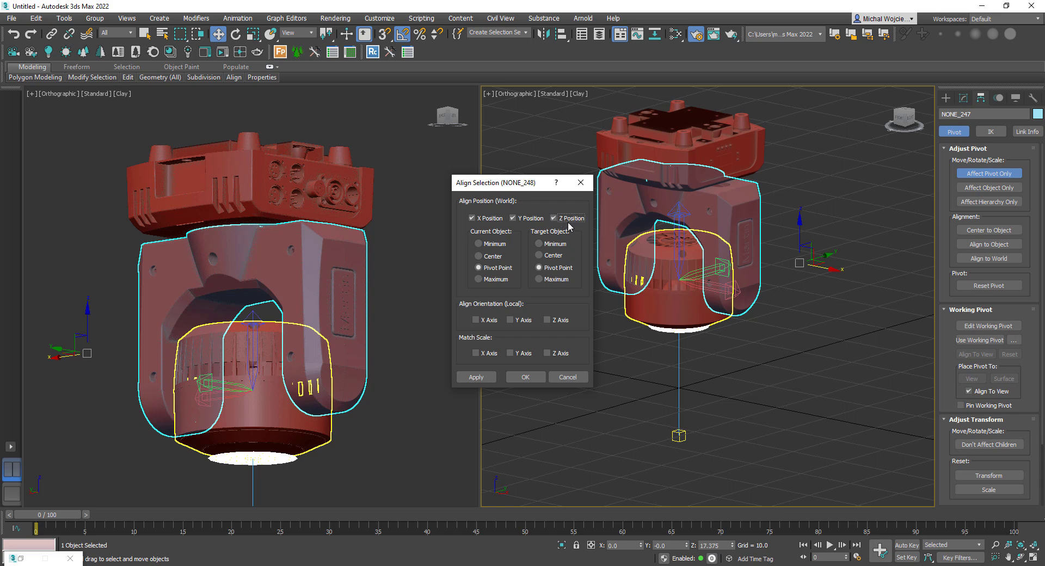
left_click(474, 378)
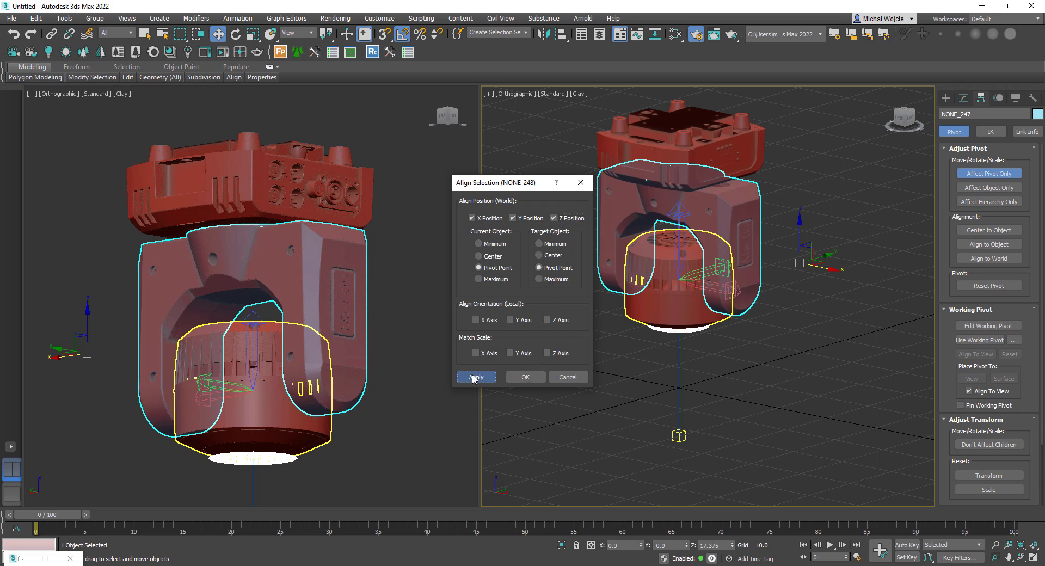
Step: Accept the yoke's pivot alignment, leave pivot-only editing, and check its rotation axes with the Rotate tool
left_click(510, 378)
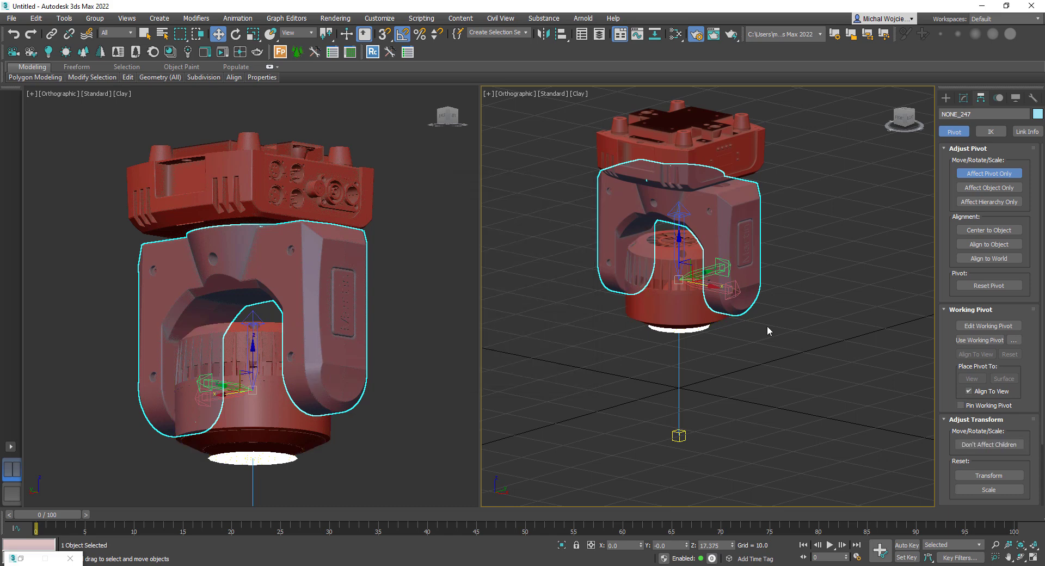
left_click(989, 173)
key("e")
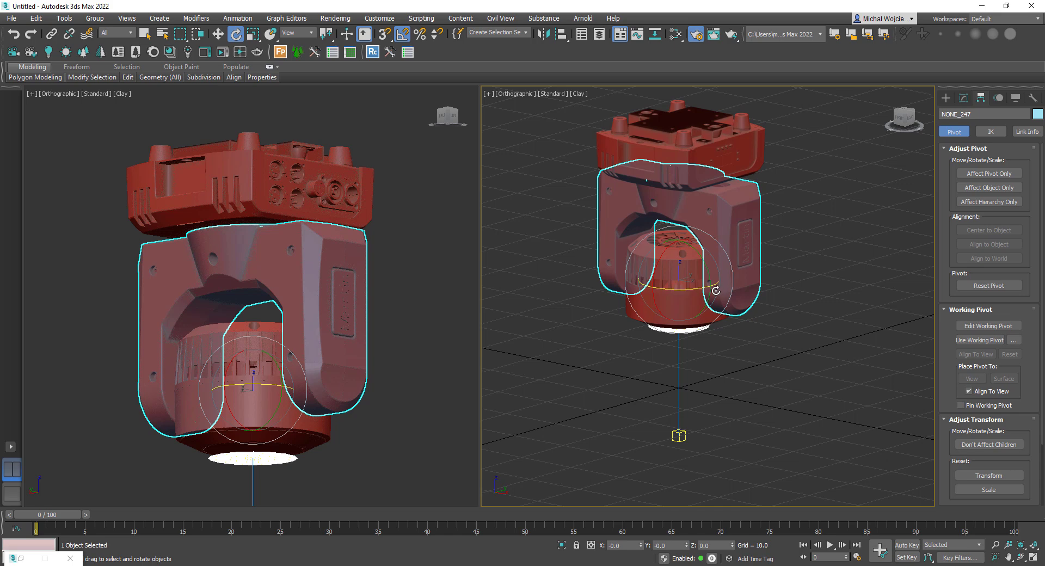
middle_click_drag(722, 289, 719, 276, "alt")
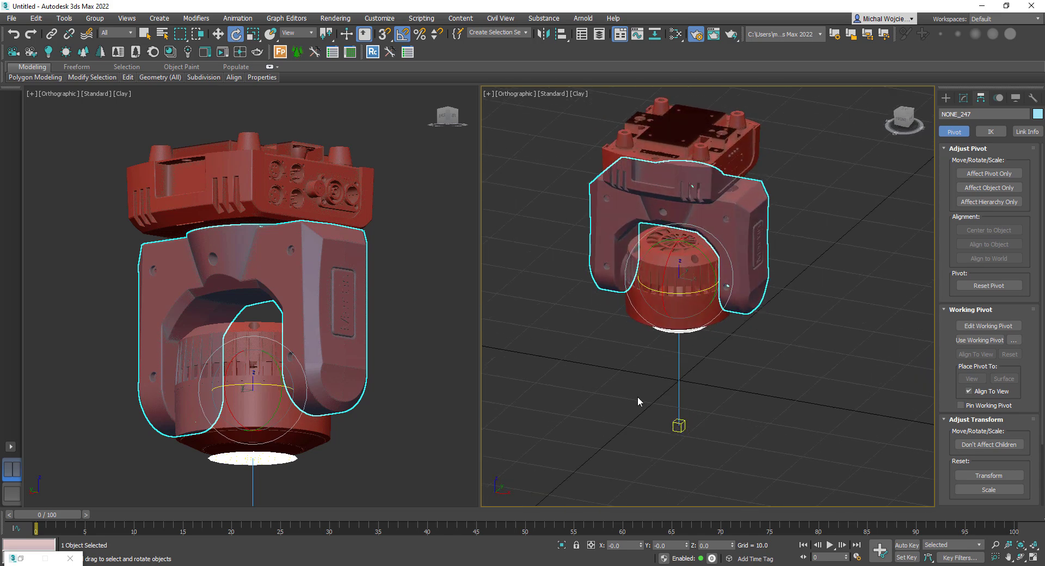
Step: Link the yoke to the lamp head as its parent with Select and Link
left_click(51, 34)
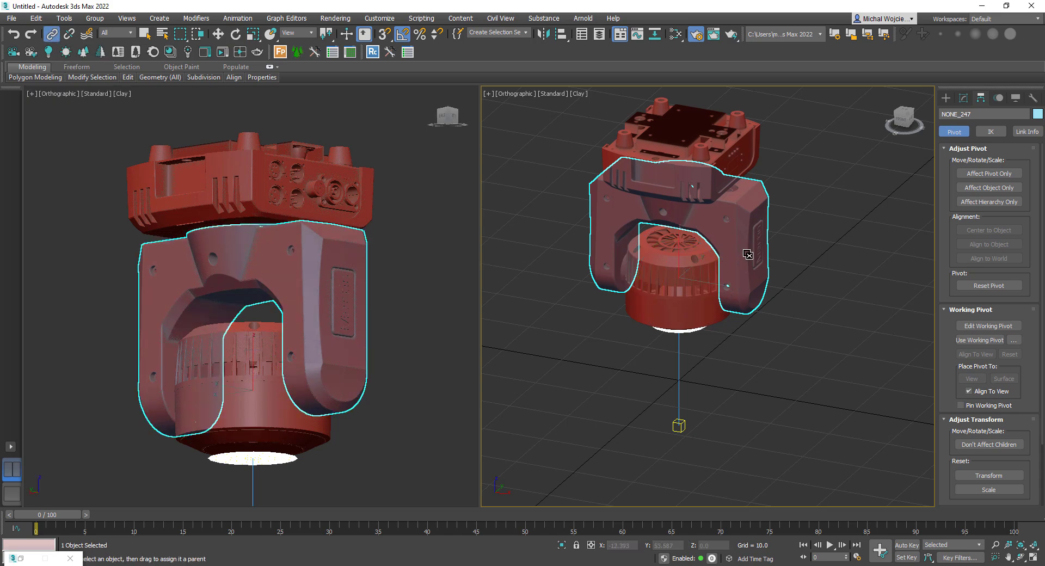
left_click_drag(748, 254, 697, 315)
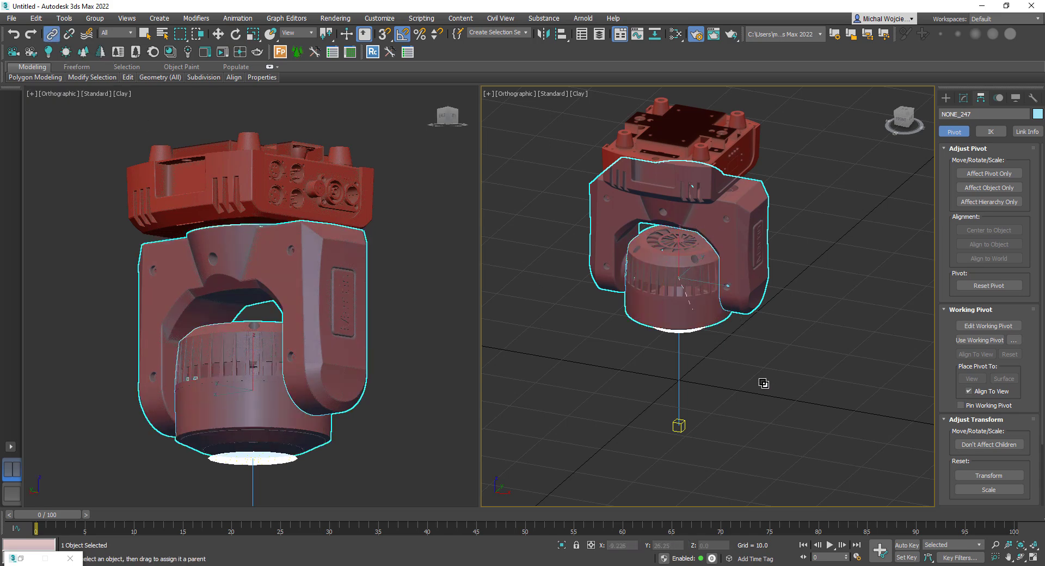
left_click(773, 383)
Step: Try moving the light's target to test how the linked yoke follows the lamp head
left_click(679, 427)
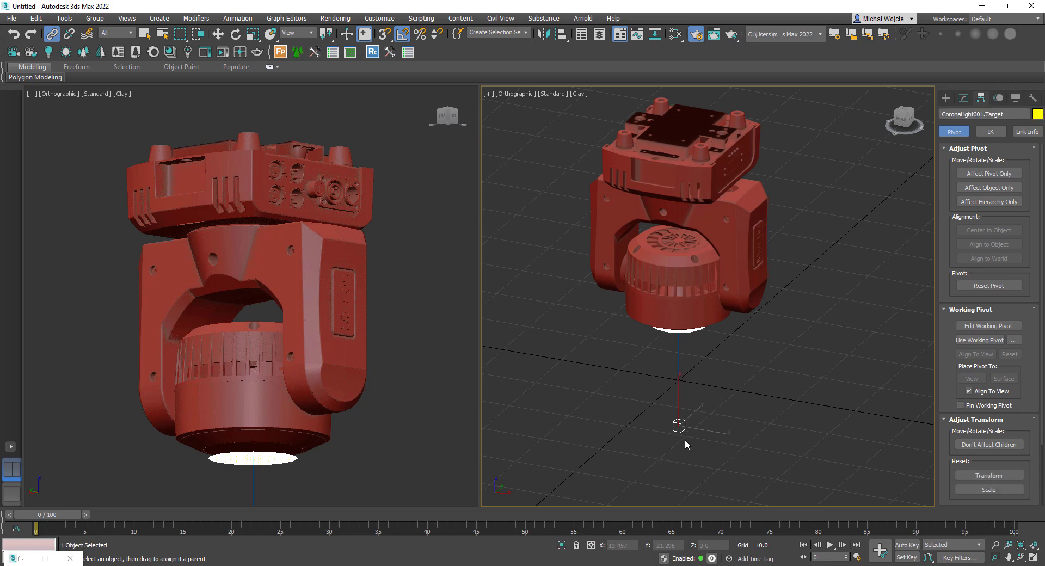
key("w")
left_click_drag(683, 422, 675, 376)
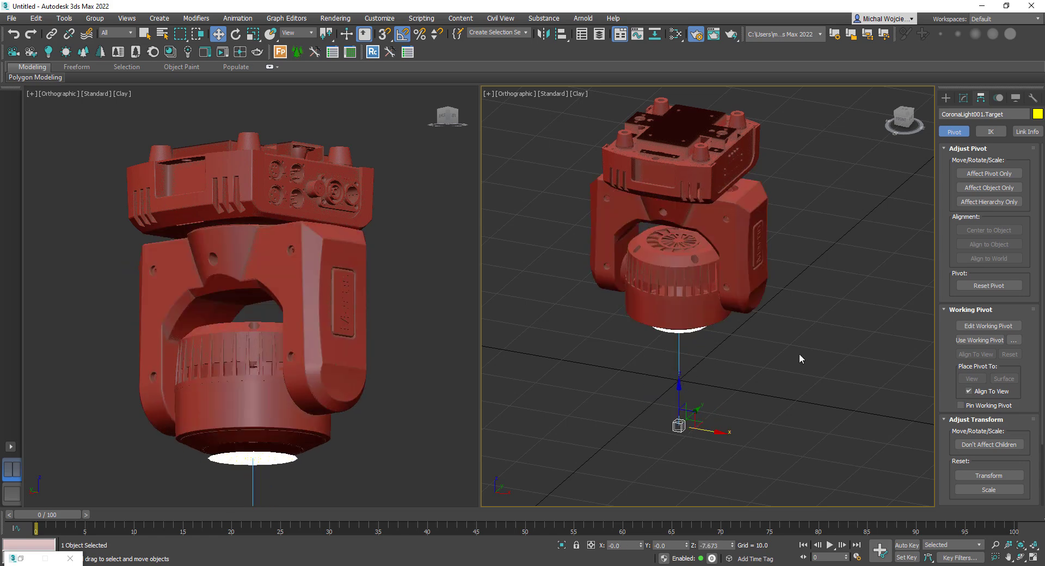
middle_click_drag(799, 359, 762, 368, "alt")
scroll(756, 334, "up", 2)
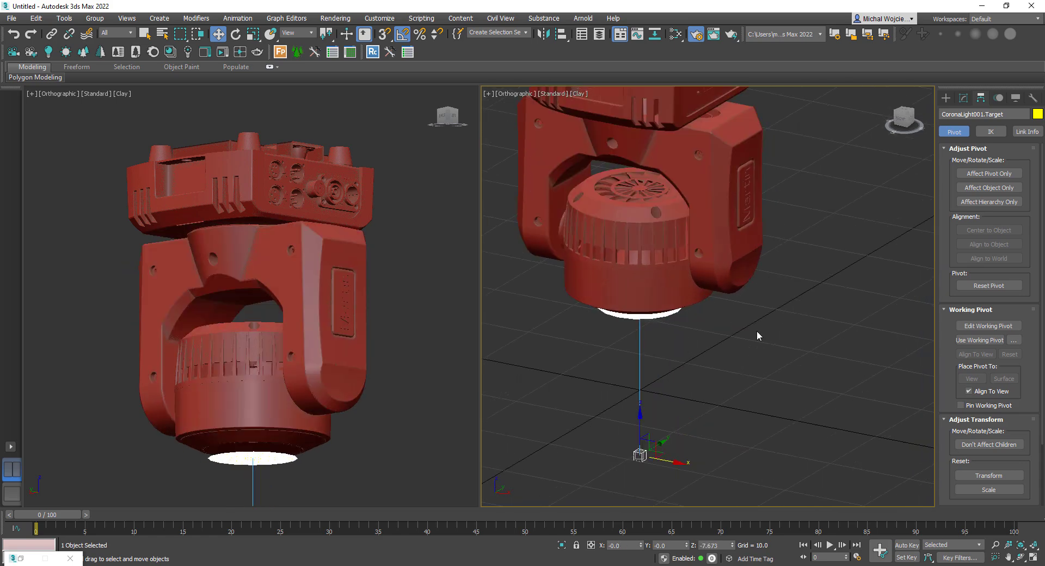
scroll(756, 334, "down", 2)
Step: In the yoke's link settings, turn off inherited X and Y rotation so it inherits only Z rotation
left_click(725, 229)
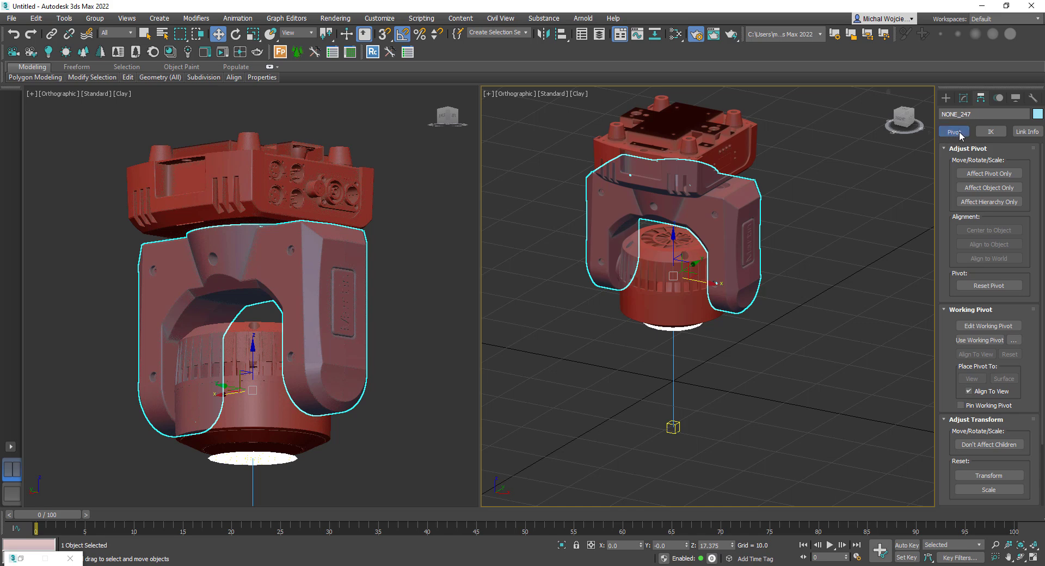
left_click(1033, 132)
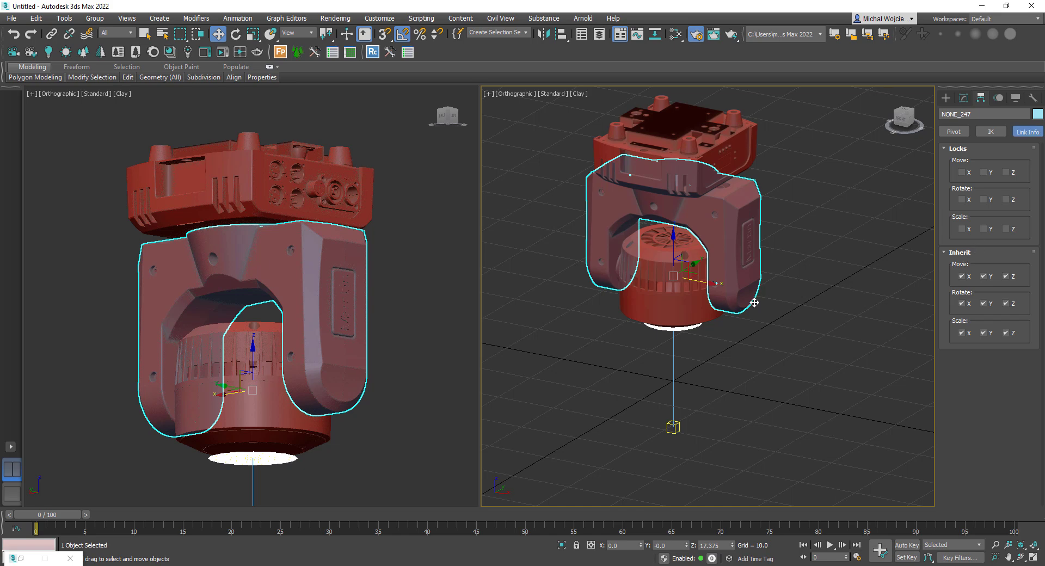
key("e")
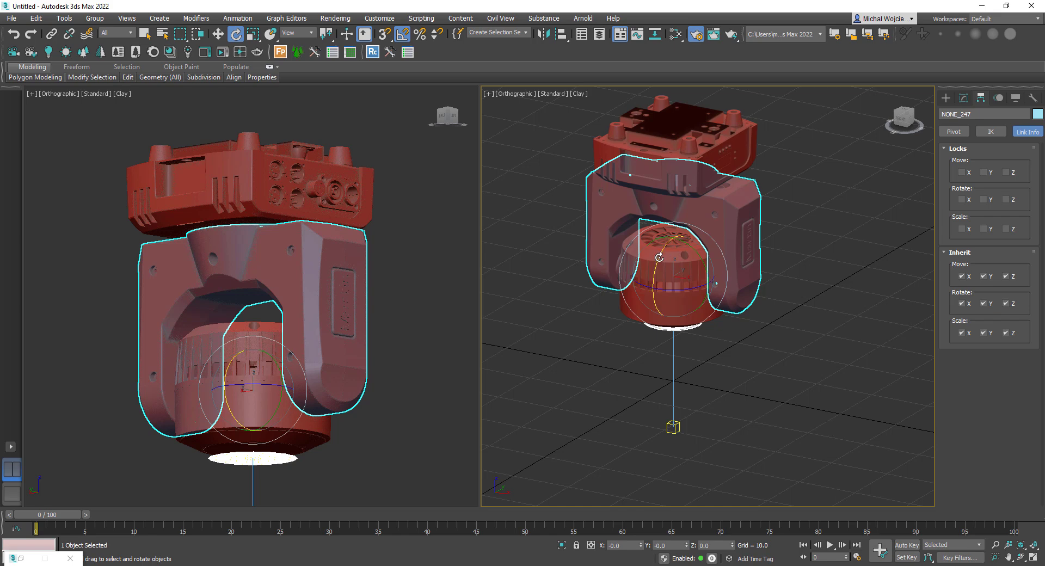
left_click_drag(660, 258, 712, 231)
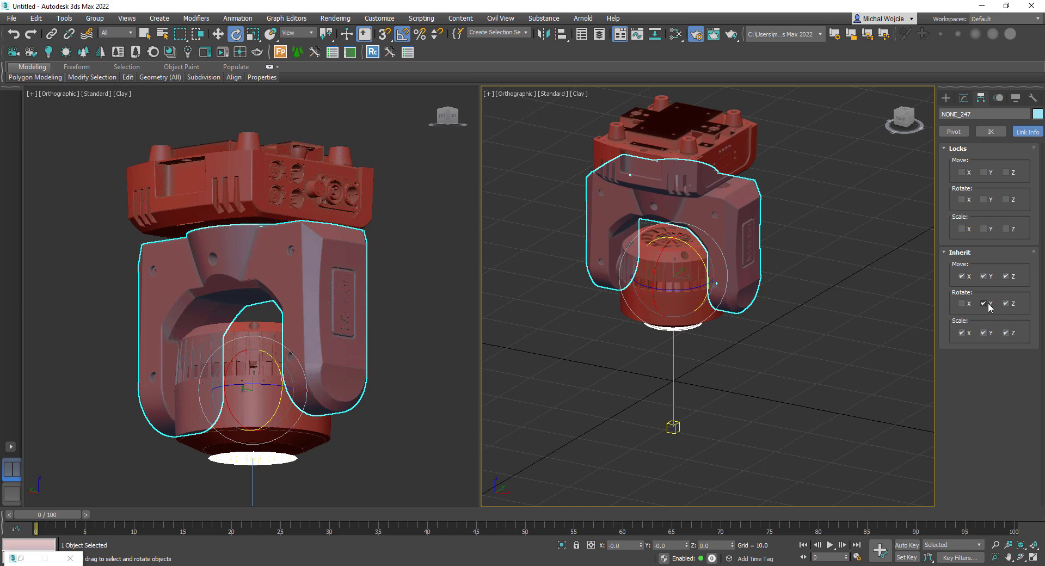
left_click(788, 374)
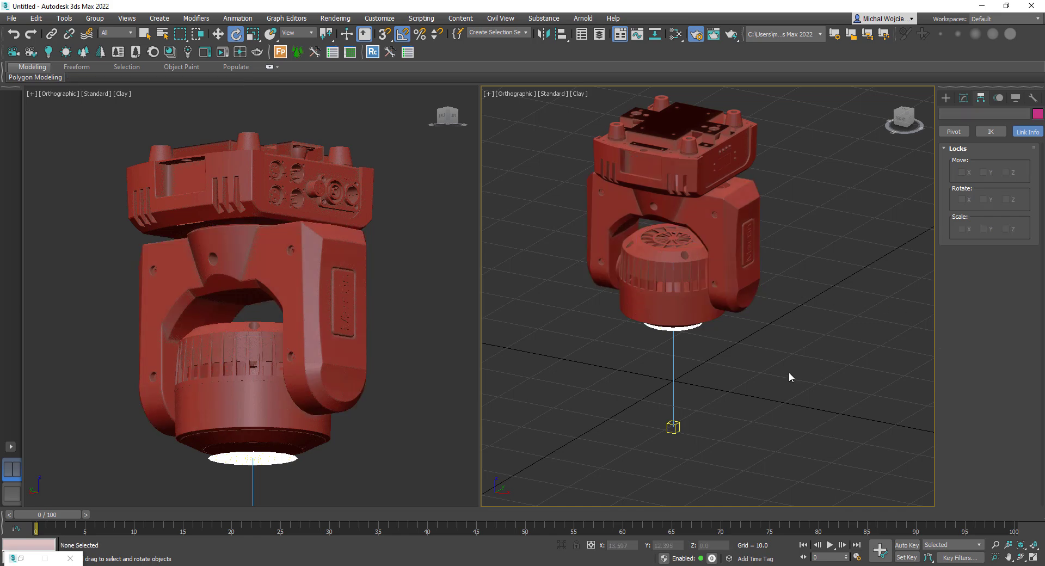
Step: Move the light's target sideways across the ground to test the head's tilt and the yoke's turn
middle_click_drag(768, 379, 755, 376, "alt")
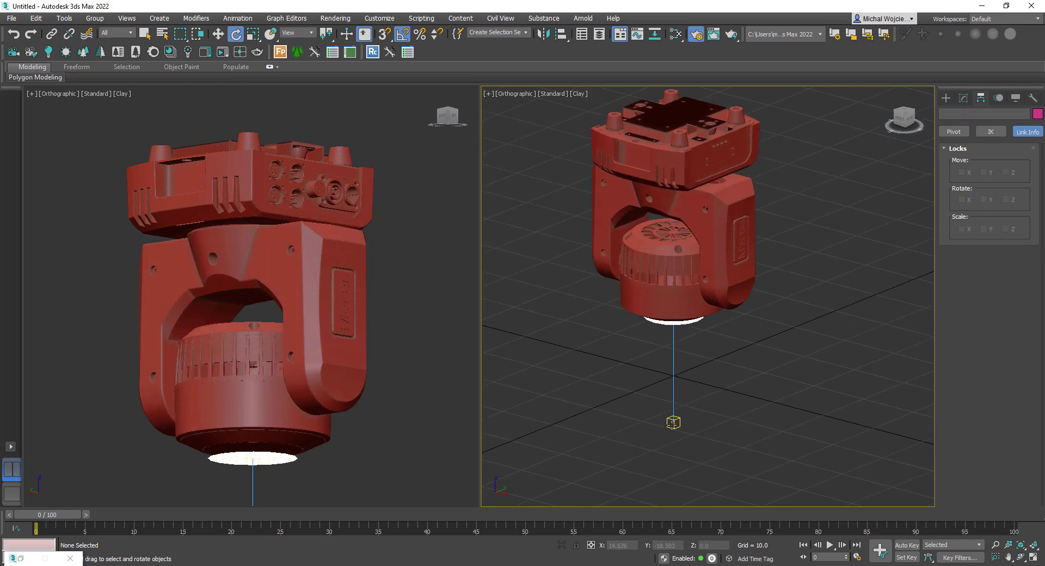
left_click(674, 422)
key("w")
left_click_drag(687, 423, 632, 427)
scroll(629, 425, "down", 2)
middle_click_drag(630, 425, 720, 374)
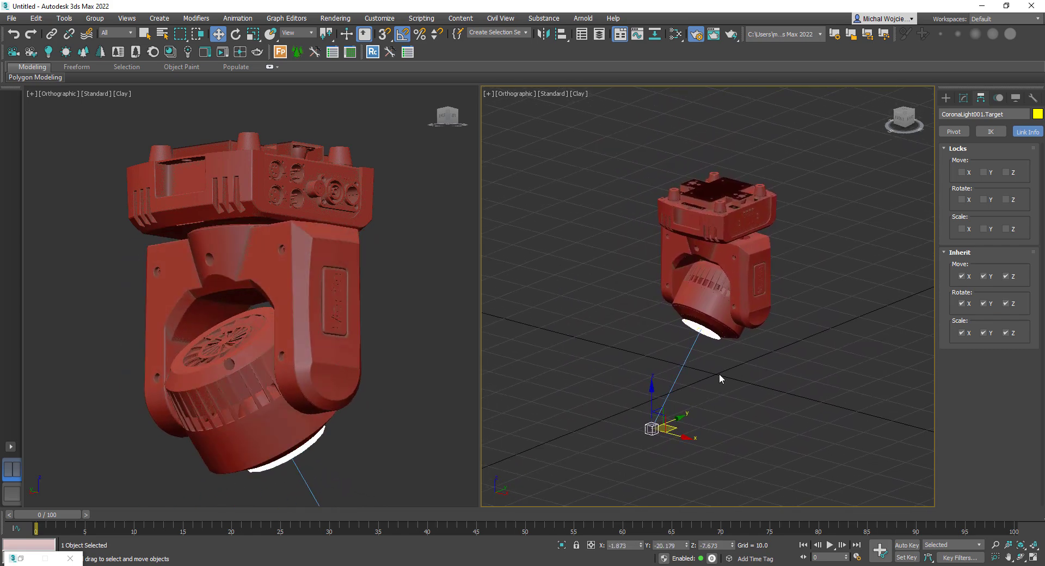
Step: Select the whole lamp with its light and target and clone it along X as three instances
left_click_drag(625, 172, 625, 171)
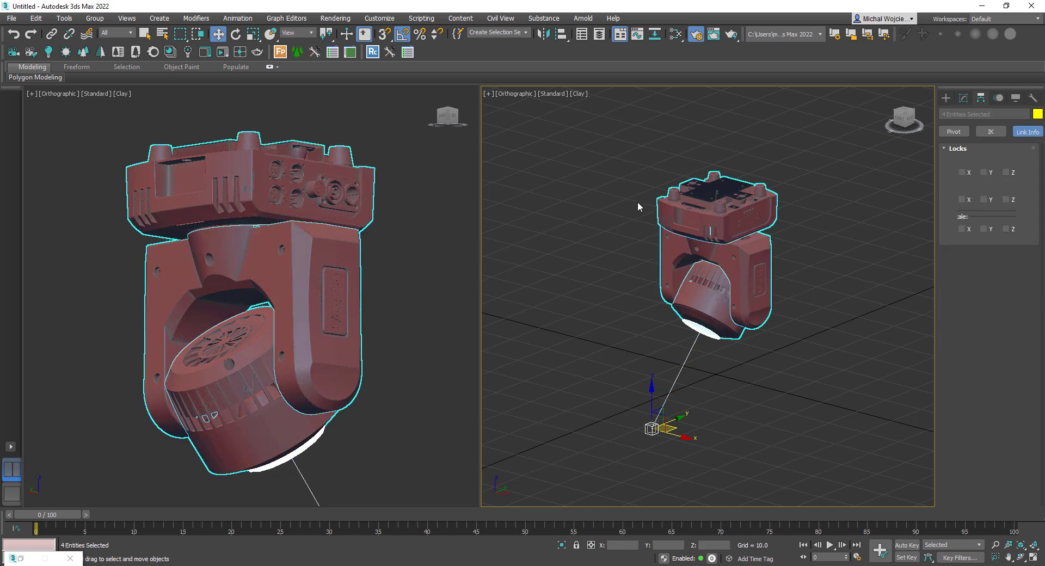
left_click_drag(680, 435, 532, 396, "shift")
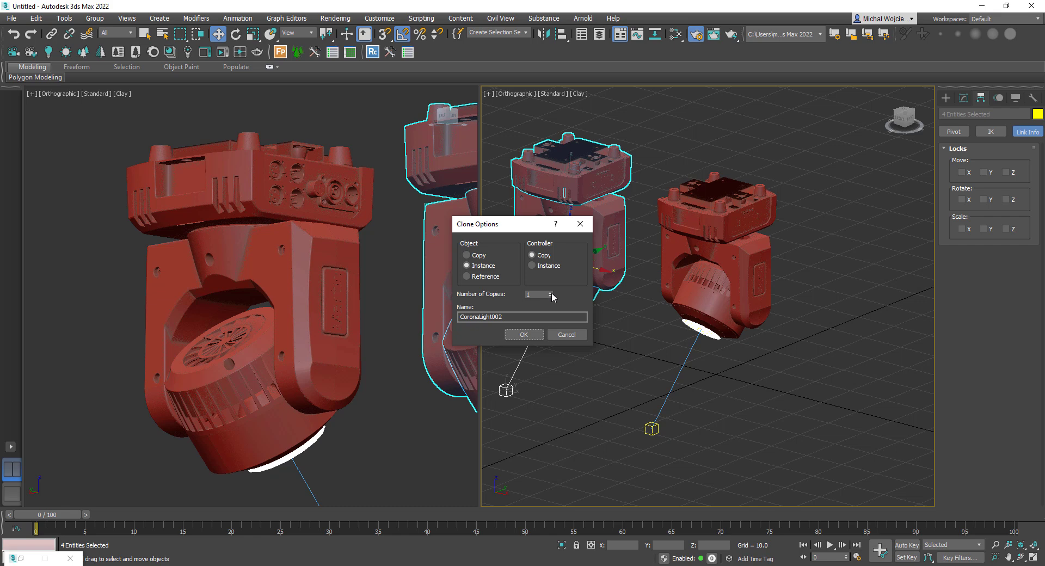
left_click(526, 332)
mouse_move(697, 315)
middle_mouse_down()
mouse_move(766, 307)
mouse_move(888, 354)
middle_mouse_up()
scroll(773, 310, "down", 3)
Step: Select only the targets of the four lights and set their X and Y positions to 0
left_click_drag(869, 372, 519, 300)
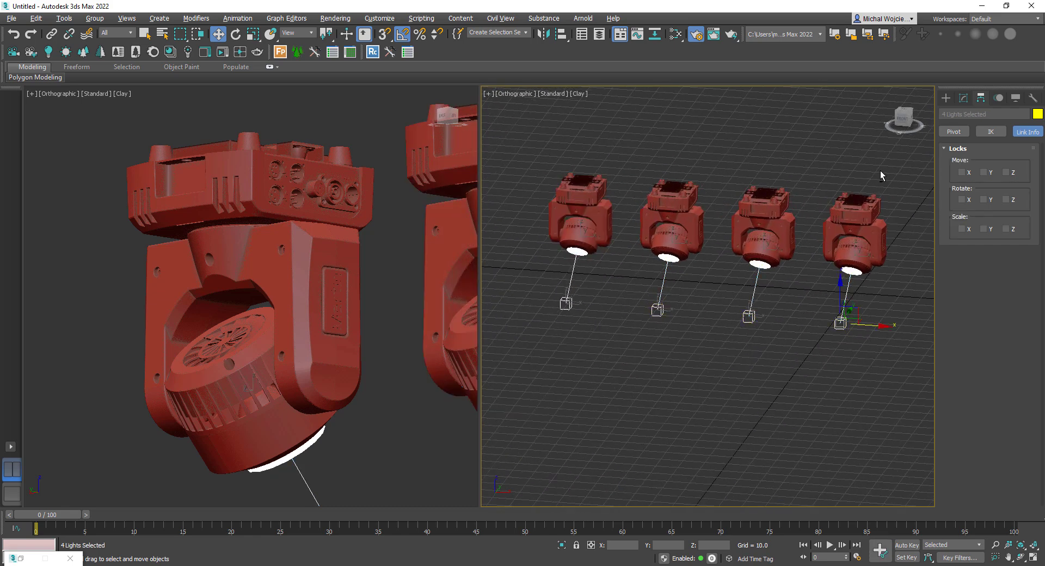
left_click_drag(891, 189, 500, 286)
left_click(627, 545)
type("0")
key("Tab")
type("0")
key("Tab")
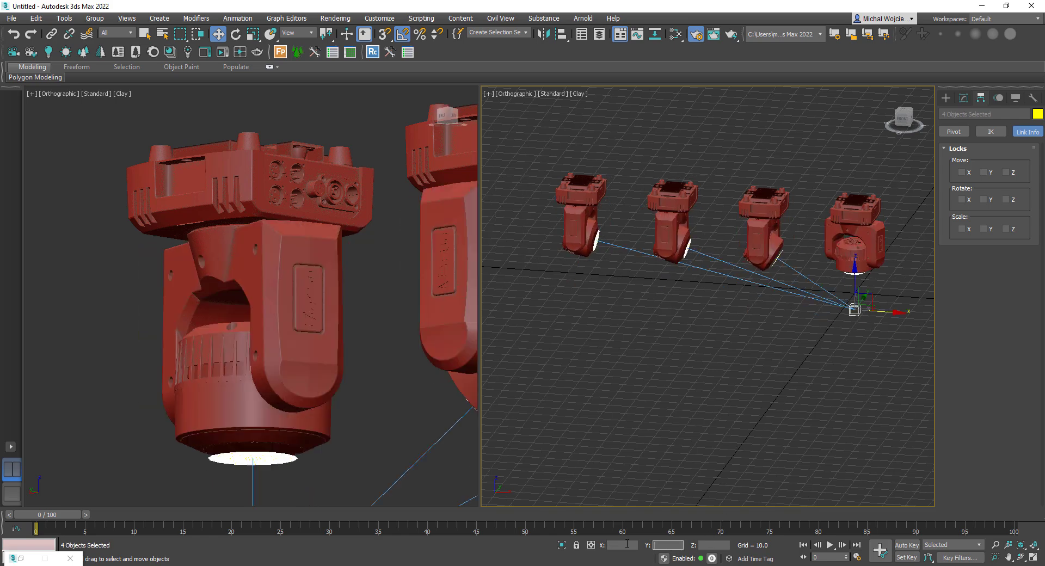
Step: Move the four shared targets out in front of the lamps to test that all heads follow
middle_click_drag(674, 373, 819, 333, "alt")
left_click_drag(882, 310, 626, 387)
middle_click_drag(724, 350, 741, 331, "alt")
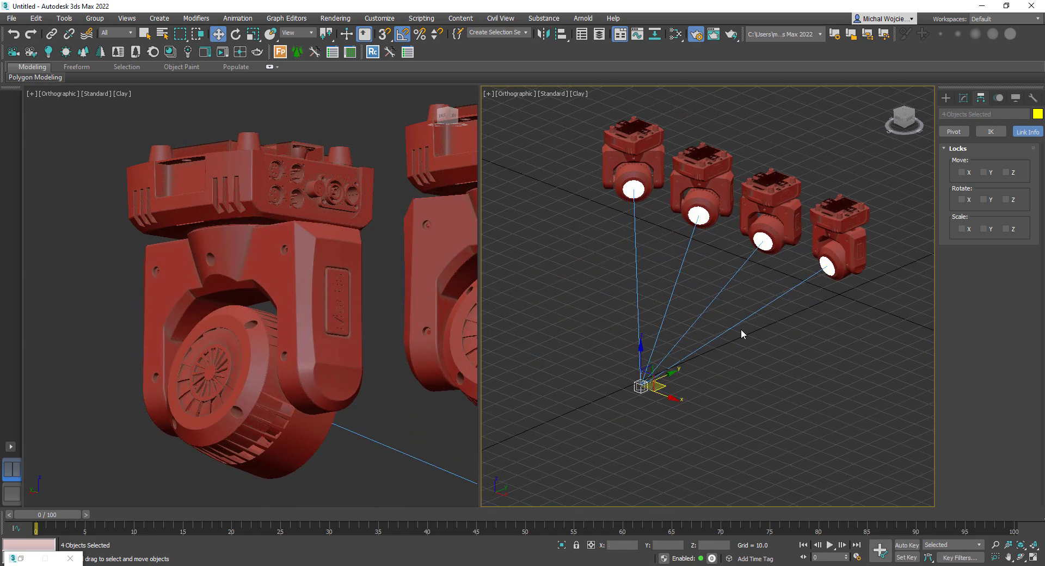
Step: Unhide the hidden scene objects and move the four light targets over toward the teapot
right_click(717, 306)
left_click(732, 253)
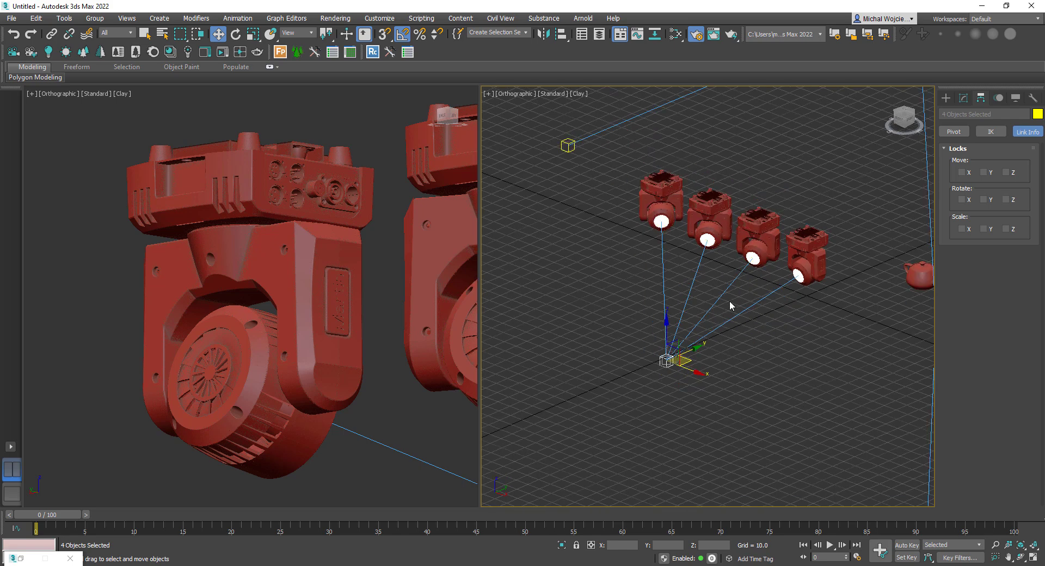
middle_click_drag(730, 306, 599, 386, "alt")
scroll(667, 357, "up", 3)
left_click_drag(615, 384, 892, 233)
Step: Raise the four light targets and position them on the knob of the teapot's lid
middle_click_drag(833, 259, 675, 267, "alt")
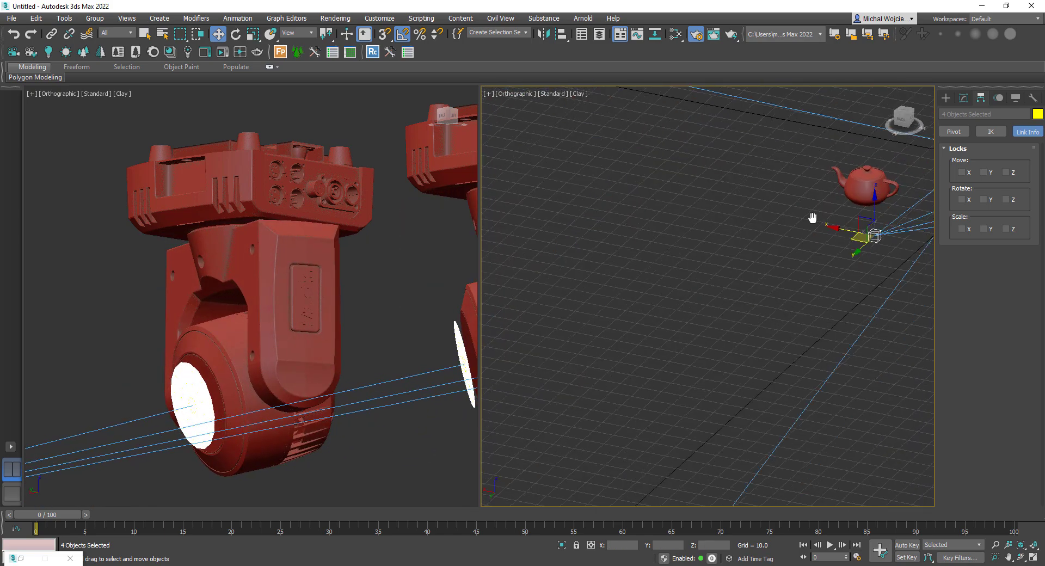
middle_click_drag(812, 218, 662, 289)
scroll(661, 290, "up", 4)
left_click_drag(784, 310, 788, 218)
middle_click_drag(871, 226, 645, 276, "alt")
left_click_drag(620, 264, 698, 271)
key("t")
key("z")
scroll(726, 268, "down", 8)
scroll(726, 268, "up", 3)
scroll(697, 271, "down", 5)
middle_click_drag(698, 271, 649, 243, "alt")
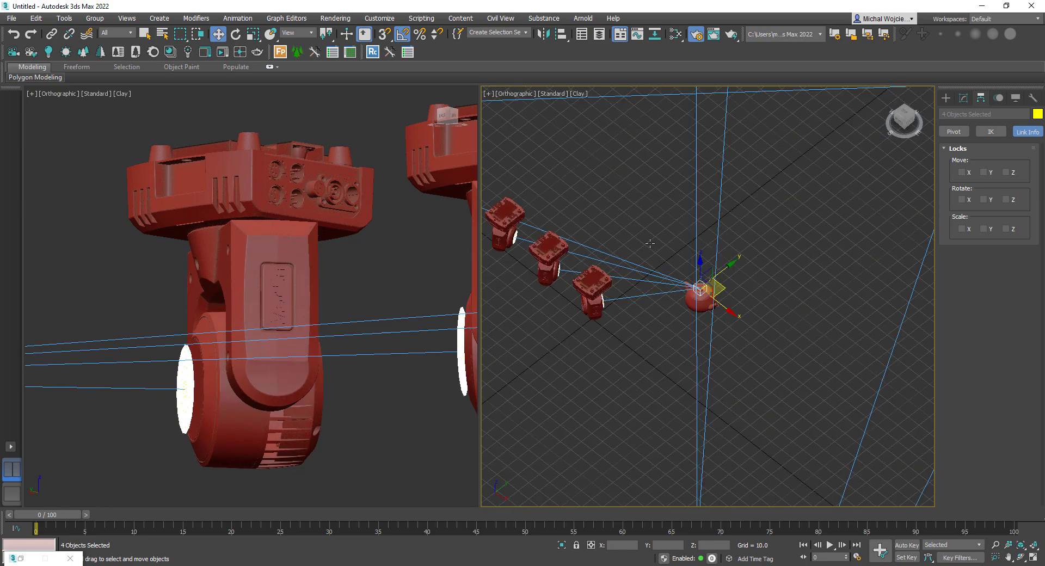
Step: Examine up close how the targets sit on the teapot's lid and how the four lamps aim at it
scroll(708, 281, "up", 5)
middle_click_drag(712, 327, 541, 300, "alt")
scroll(685, 319, "up", 6)
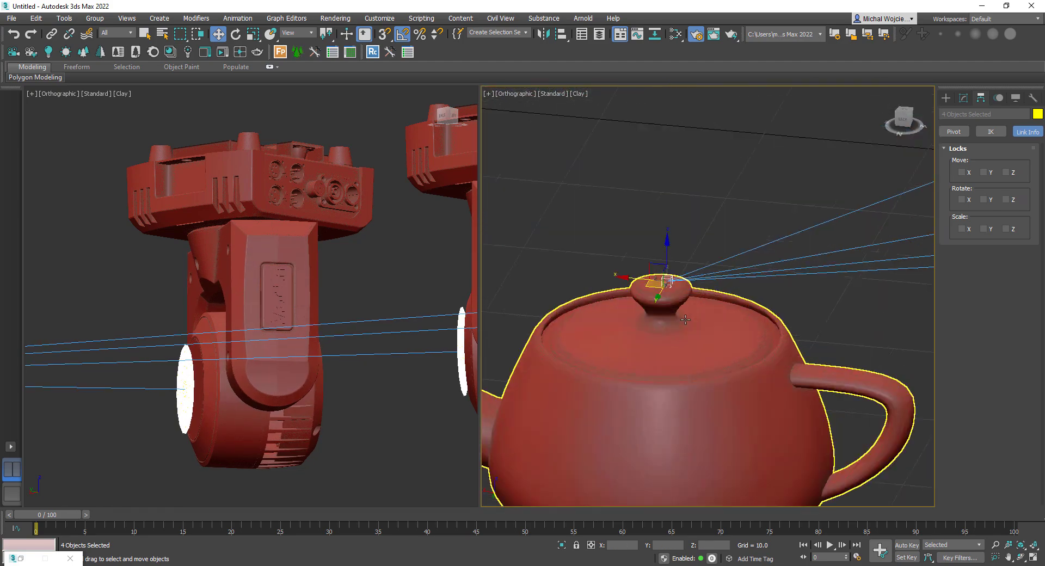
scroll(669, 289, "up", 5)
scroll(672, 232, "down", 5)
middle_click_drag(673, 229, 642, 185, "alt")
scroll(722, 244, "down", 3)
scroll(735, 243, "down", 5)
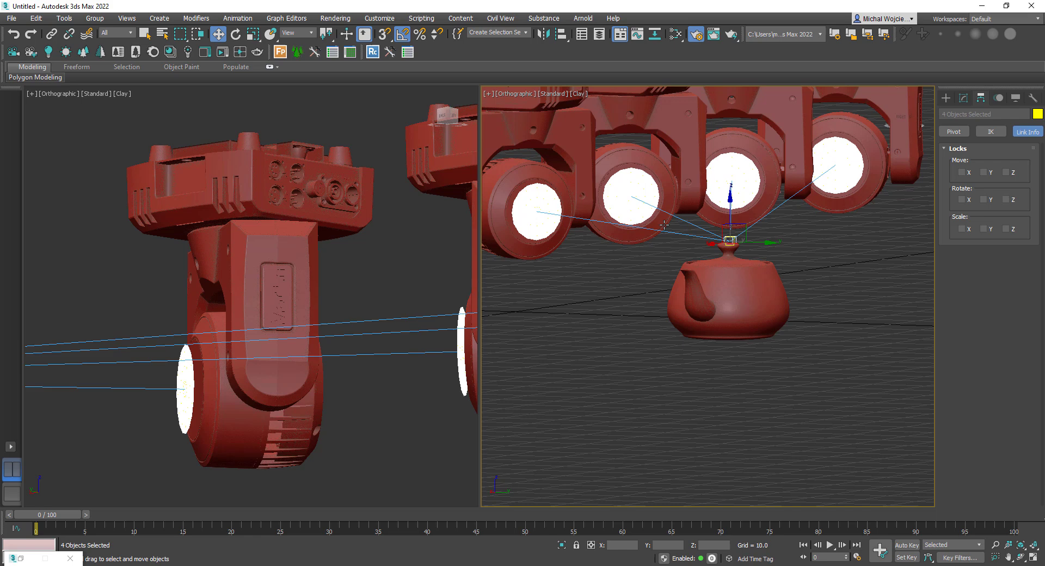
Step: Turn on Wireframe viewport display for the instanced Corona lights through the second lamp's disk light, and clear the selection
left_click(638, 181)
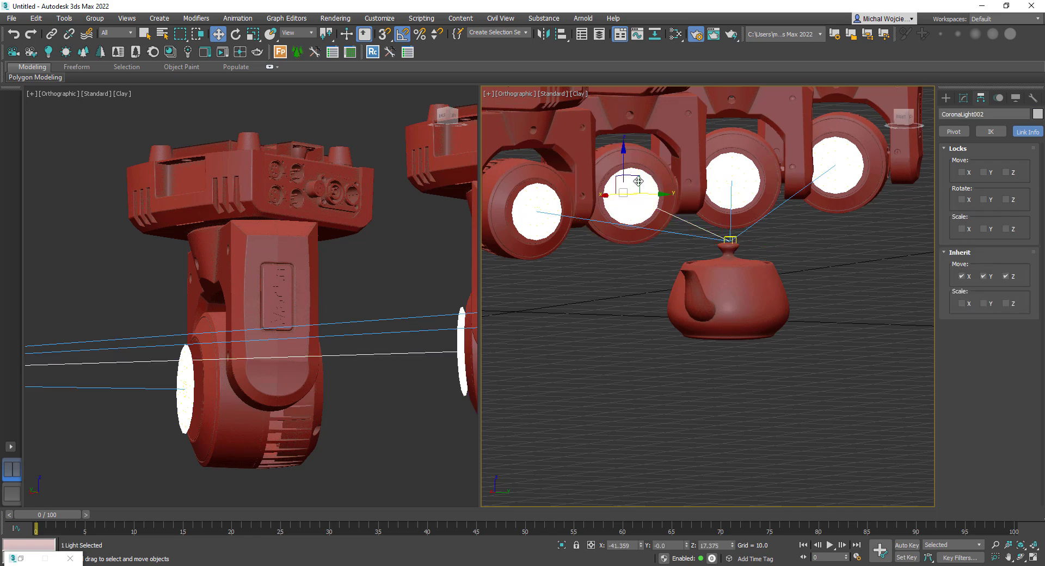
left_click(964, 98)
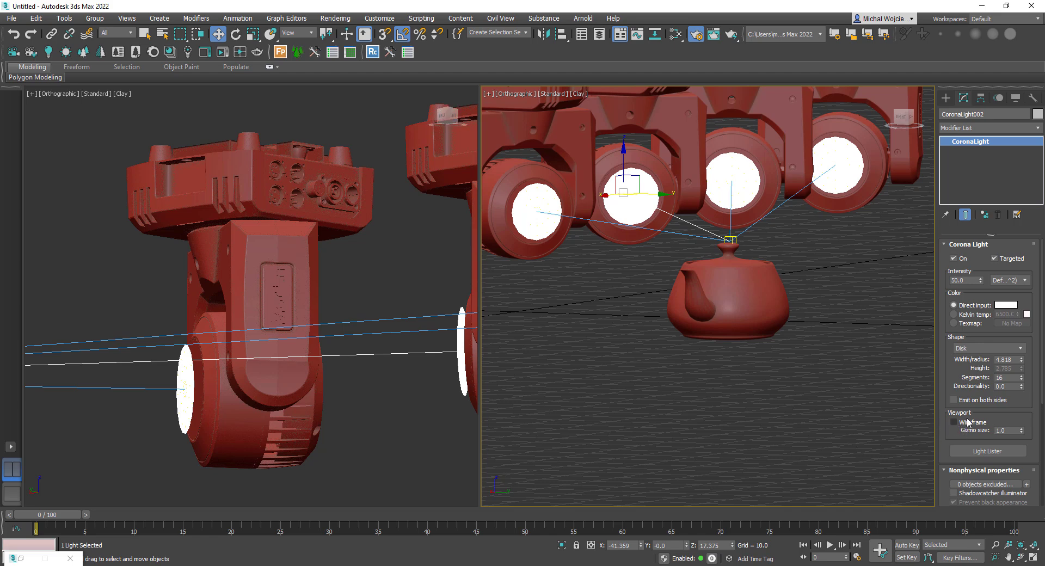
left_click(967, 422)
scroll(614, 288, "up", 6)
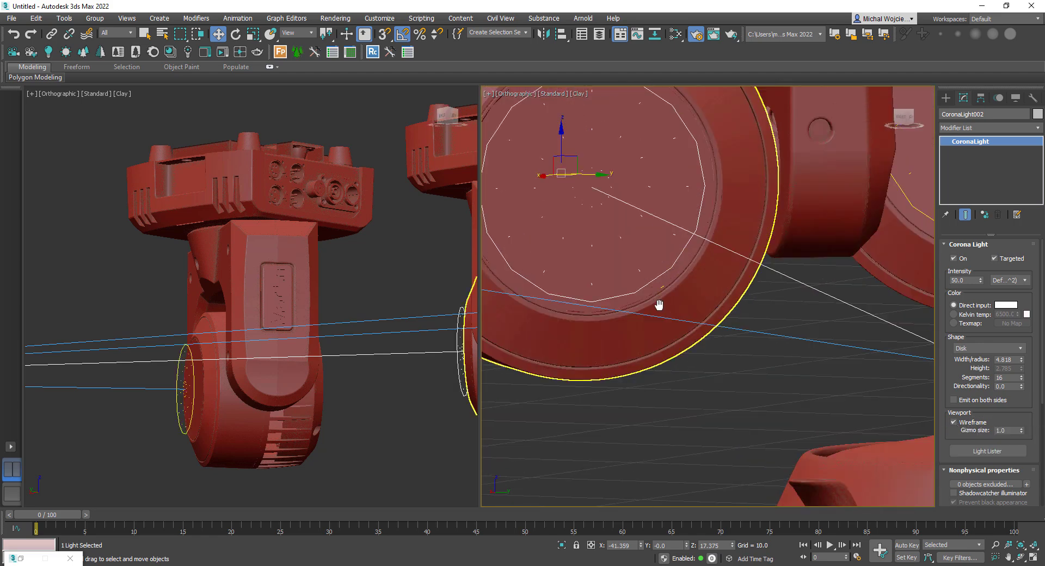
scroll(659, 305, "down", 3)
left_click(690, 410)
scroll(690, 408, "down", 3)
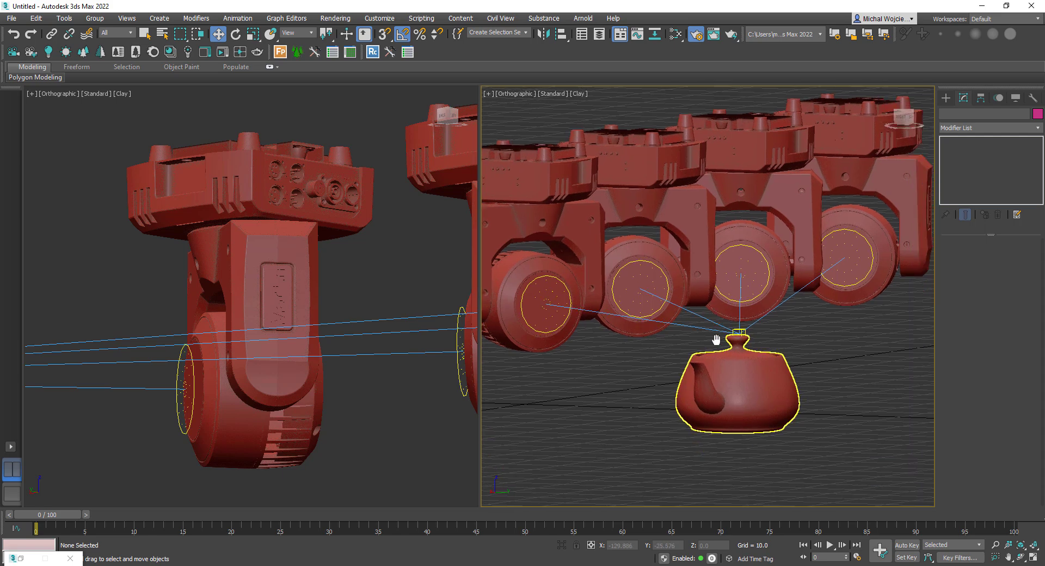
middle_click_drag(716, 339, 635, 318, "alt")
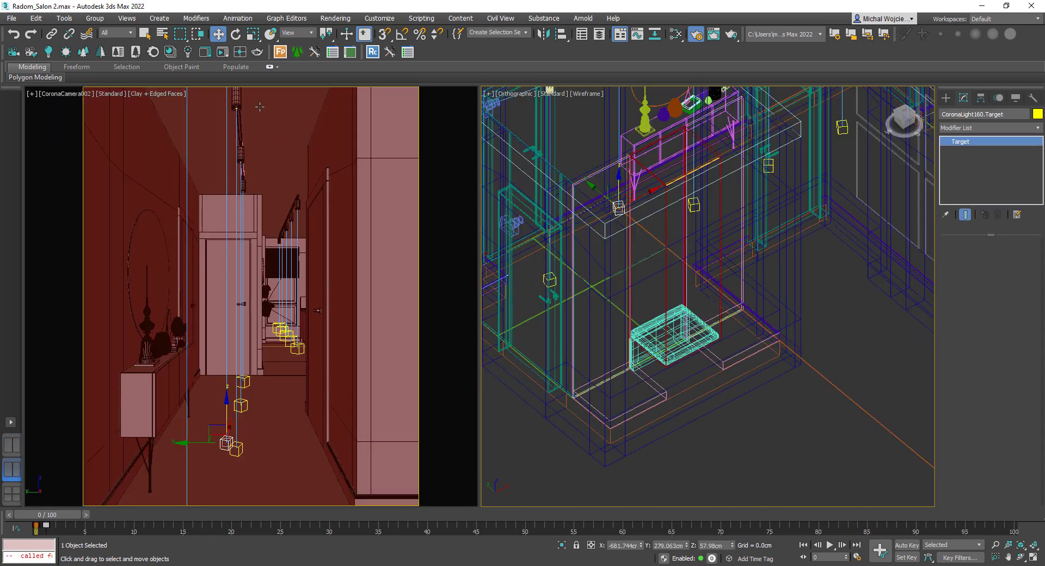
Step: In the Corona frame buffer, switch to the BEAUTY element and compare the current hallway render with the stored one using the A/B divider
left_click(206, 55)
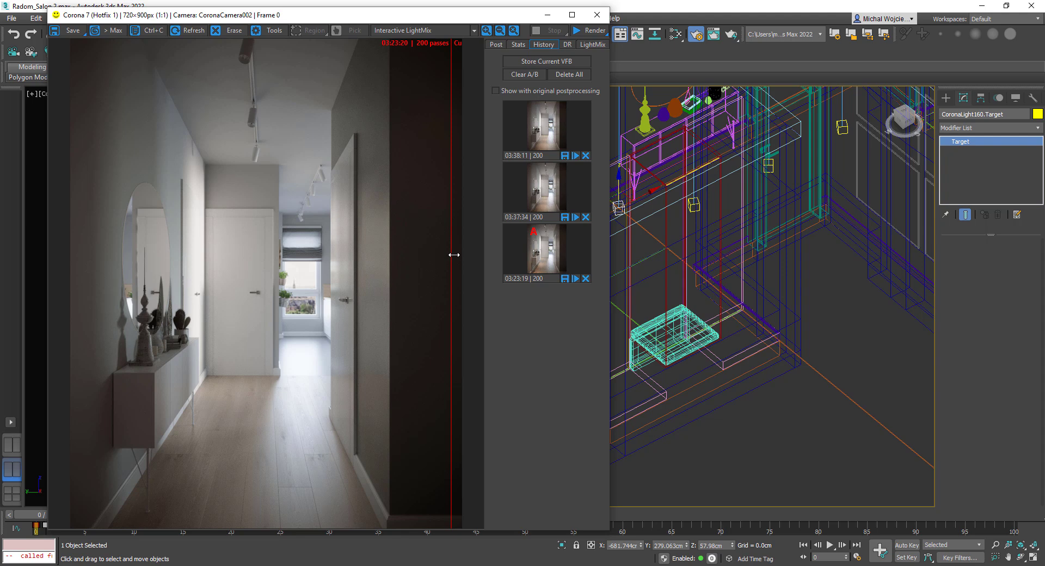
left_click_drag(454, 255, 50, 243)
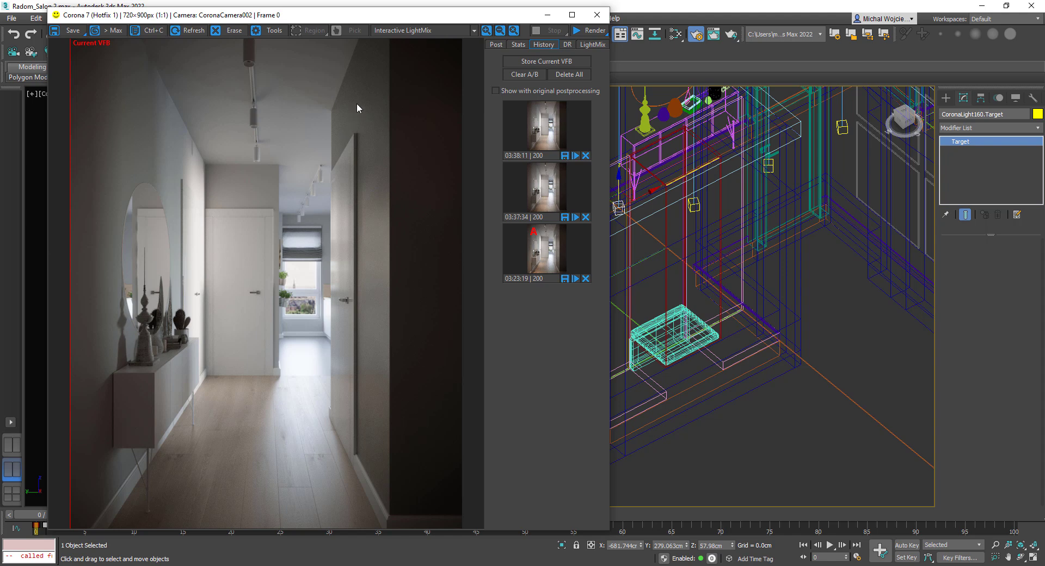
left_click(415, 34)
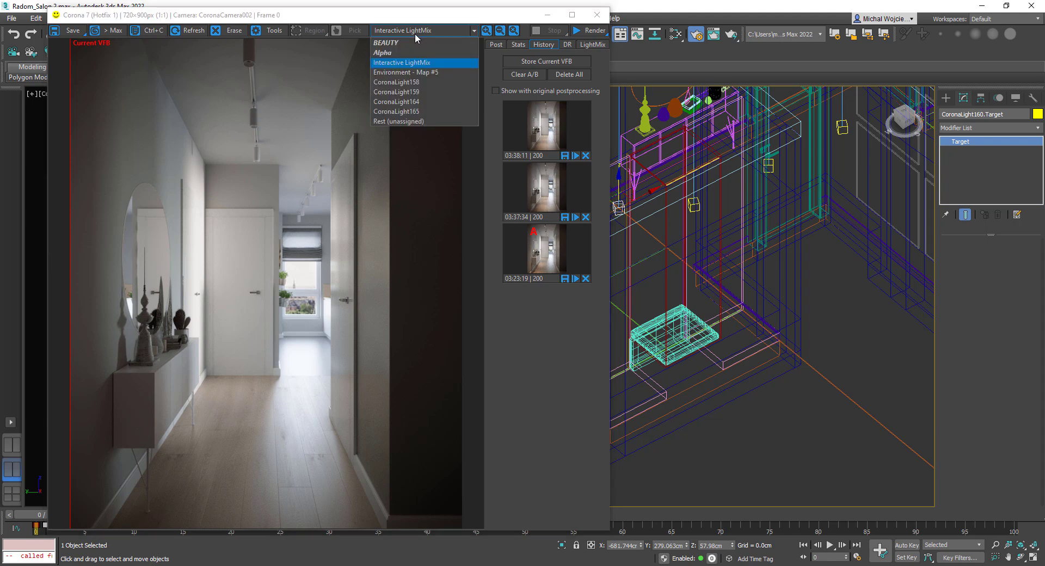
left_click(403, 44)
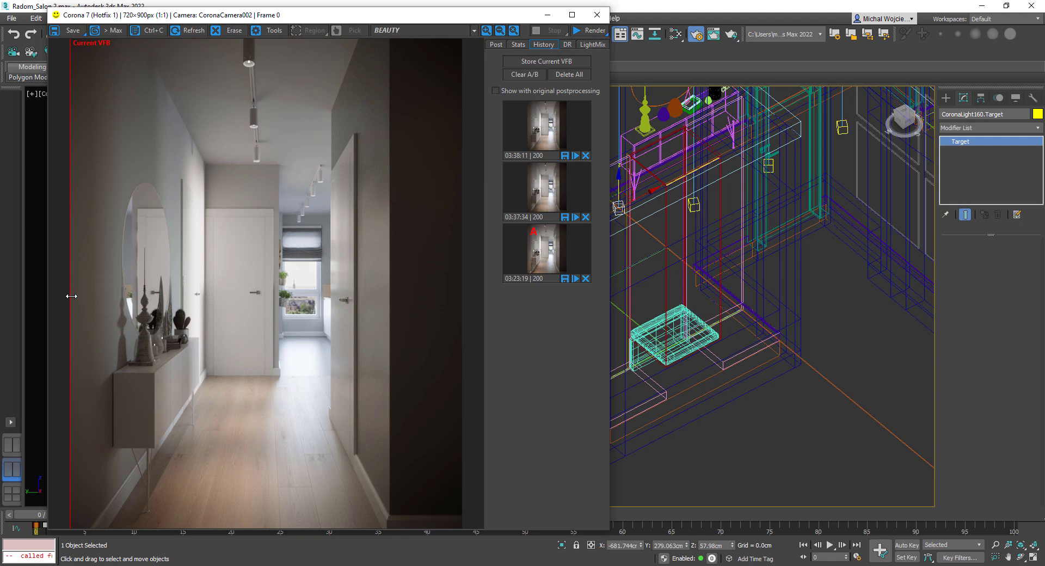
left_click_drag(71, 295, 424, 293)
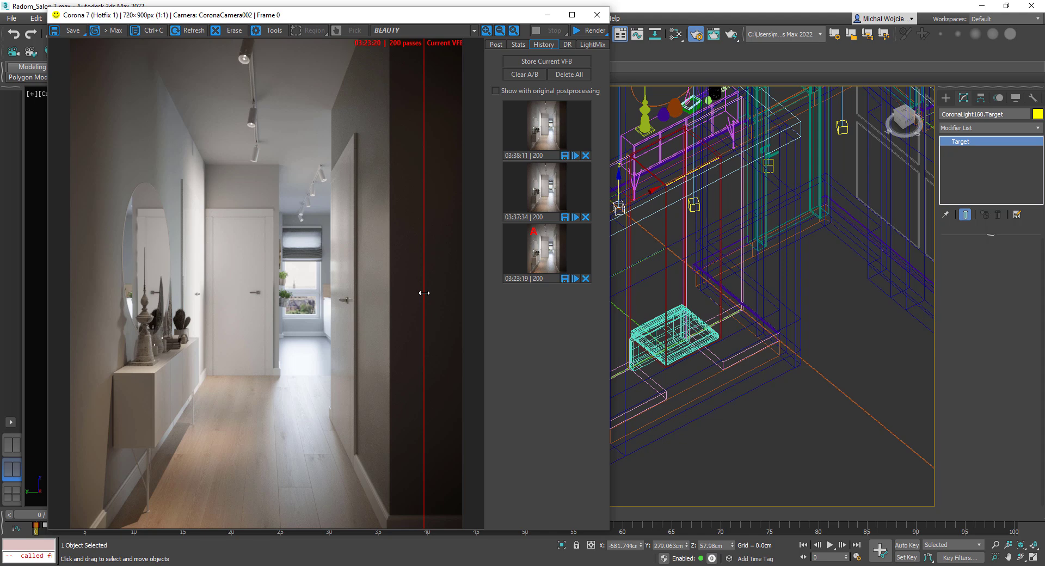
Step: Compare the ceiling spotlights up close in the stored and current renders with the A/B divider, and close the frame buffer
left_click_drag(422, 293, 313, 274)
scroll(233, 215, "up", 3)
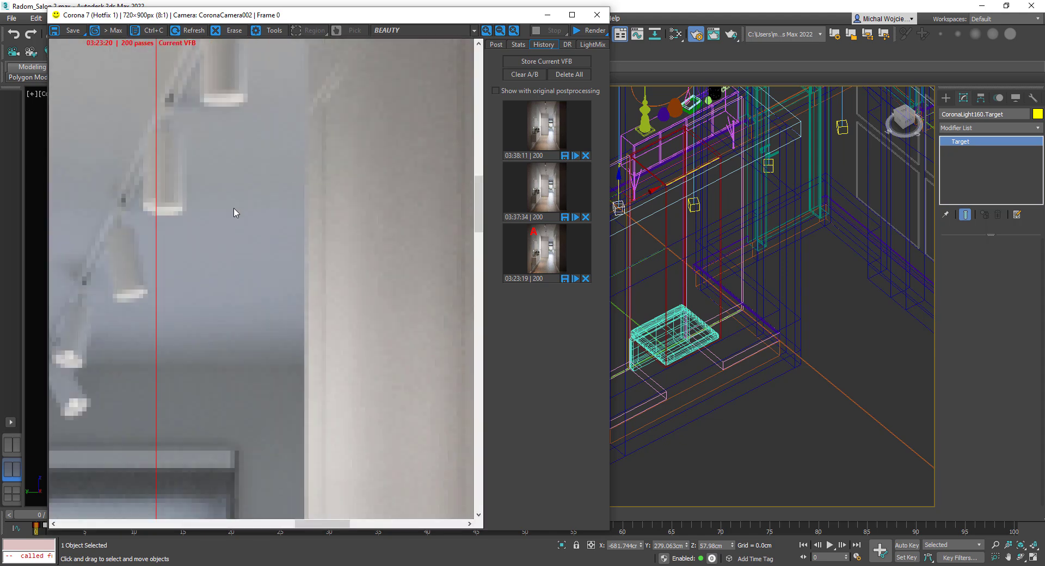
left_click_drag(287, 227, 240, 236)
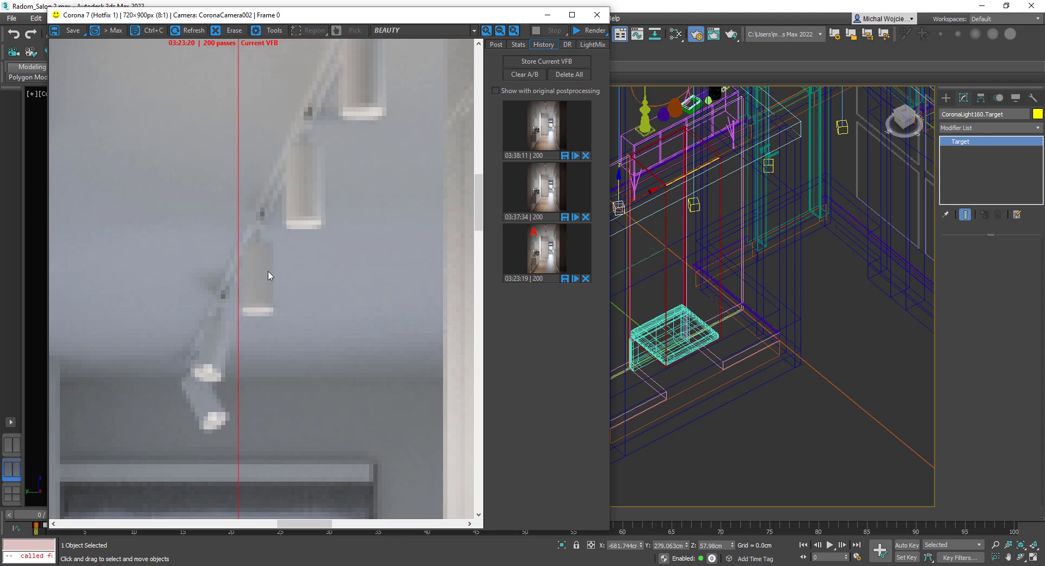
scroll(266, 336, "down", 3)
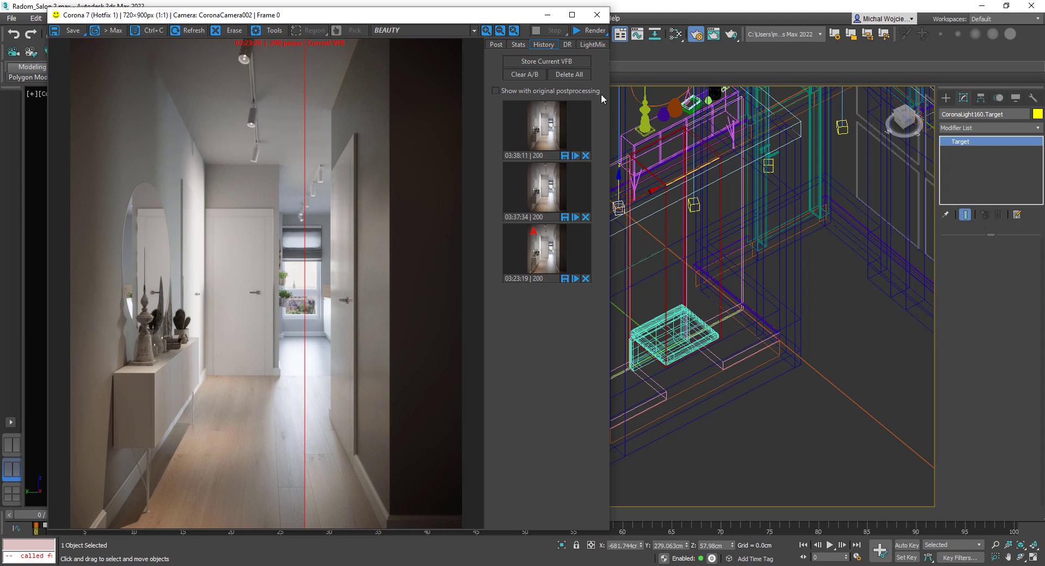
left_click(597, 14)
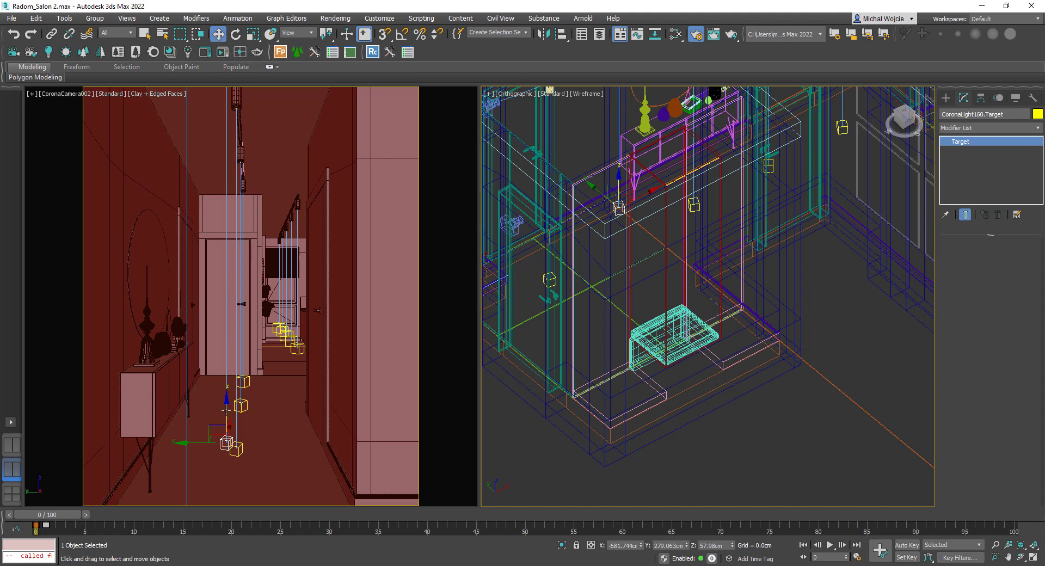
Step: Show the CoronaCamera003 view in place of the orthographic view and try moving the selected light target freely along the hallway
key("c")
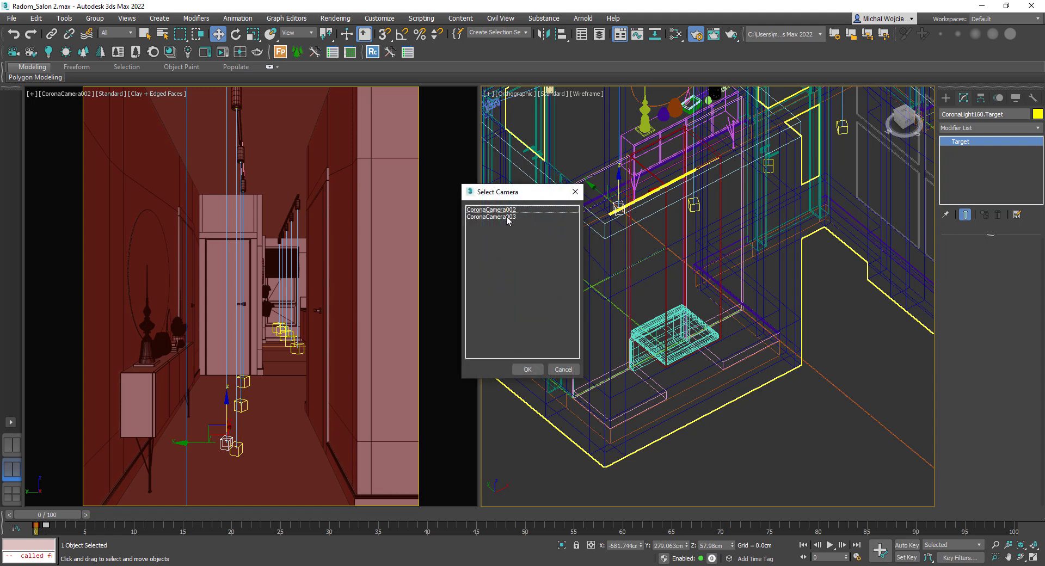
double_click(506, 216)
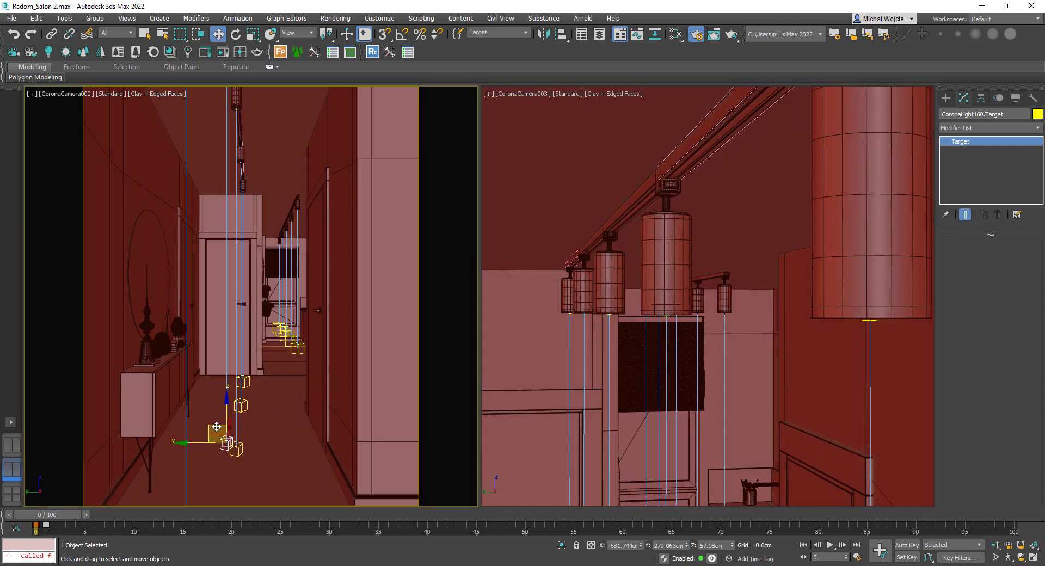
left_click_drag(228, 389, 238, 343)
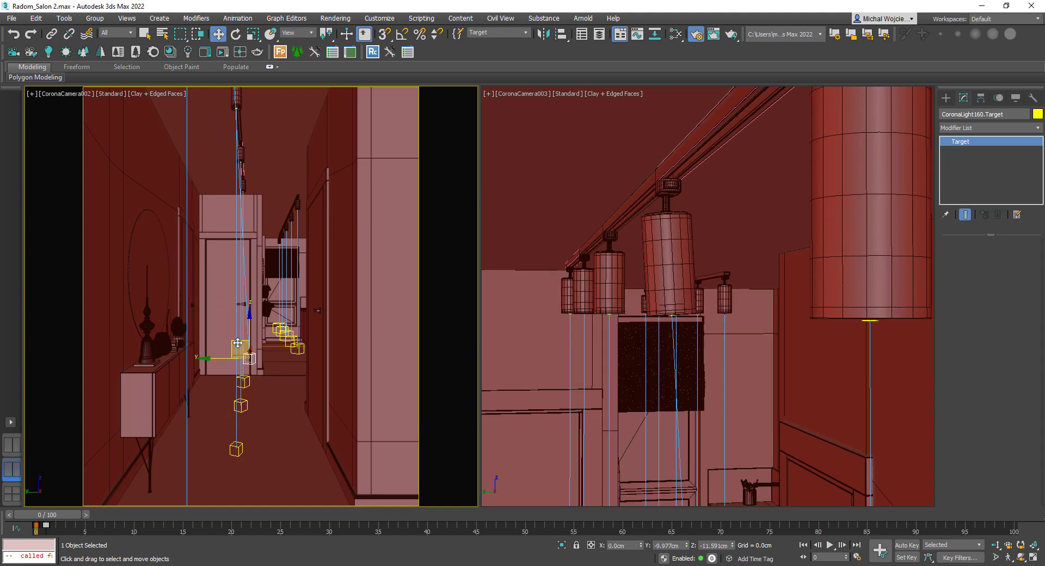
key("ctrl+z")
Step: Place the selected light target on the round wall mirror with Select and Place, and start an interactive render of the hallway
left_click(270, 34)
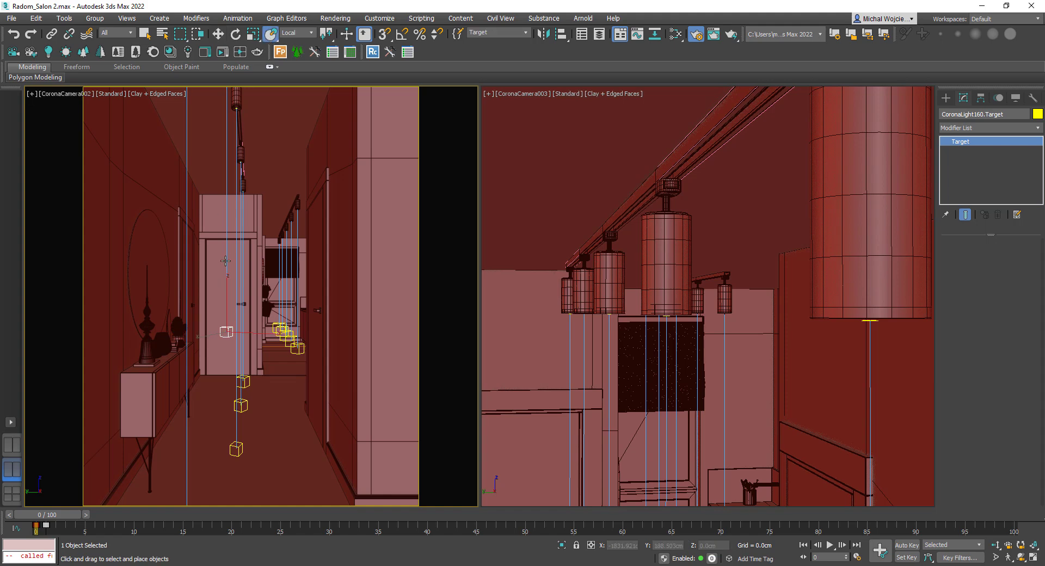
left_click_drag(224, 333, 147, 259)
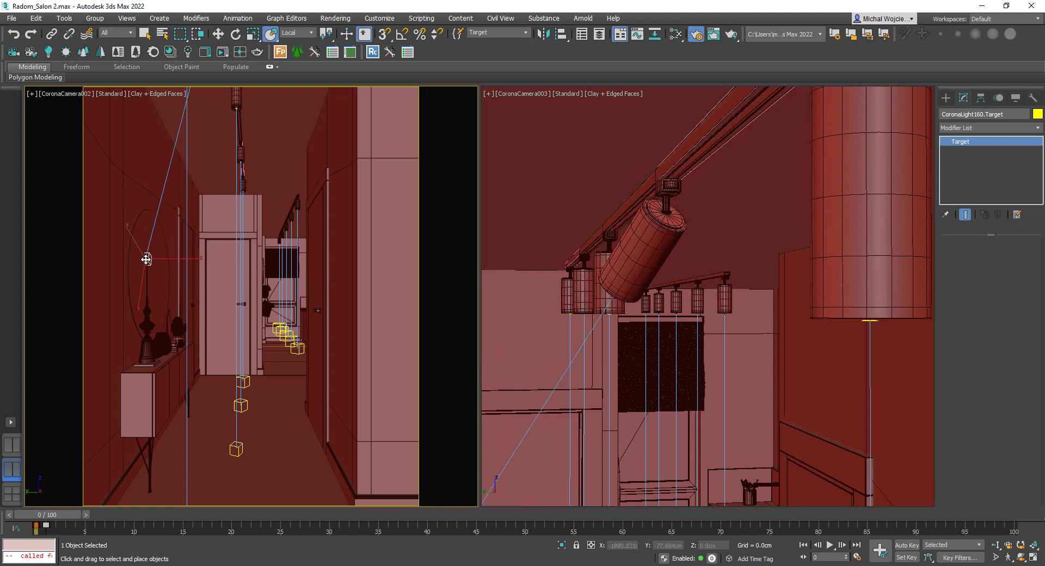
left_click(222, 54)
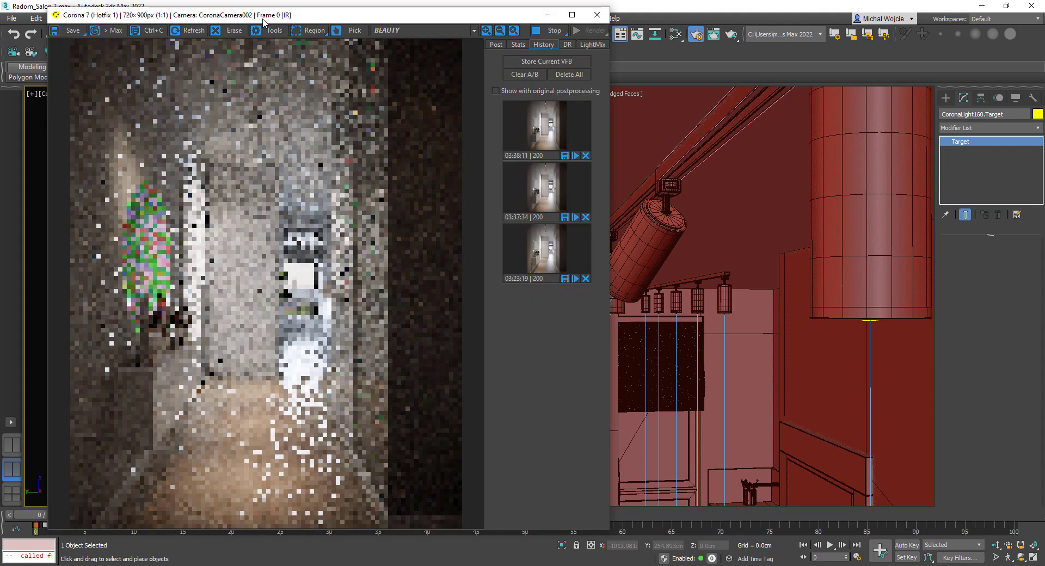
left_click_drag(263, 22, 451, 28)
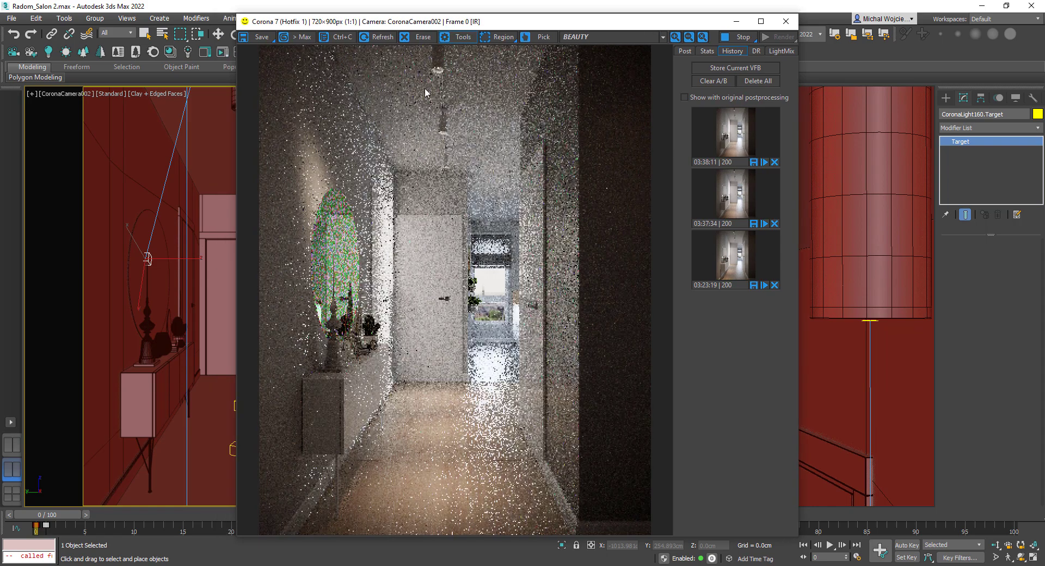
Step: Try to lower the light target from the mirror towards the console with the Move tool
left_click(139, 248)
key("w")
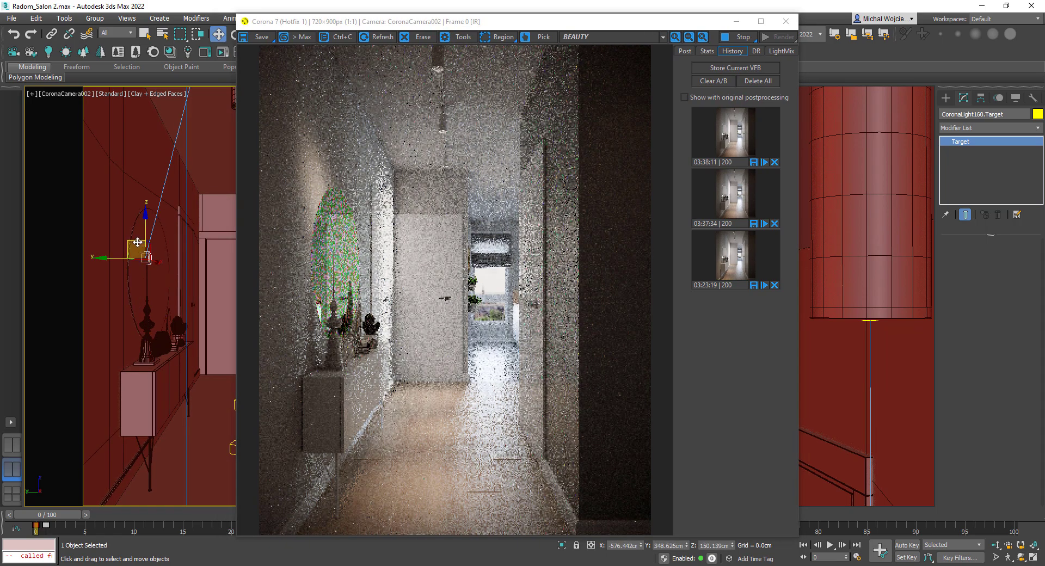
left_click_drag(138, 242, 139, 344)
key("ctrl+z")
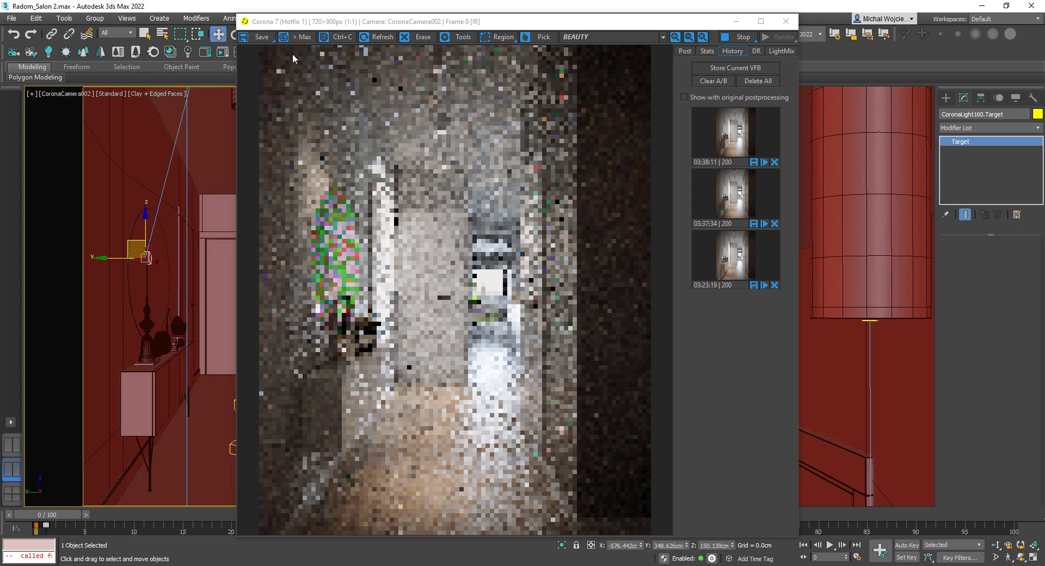
Step: Place the light target on the decorations on the console with Select and Place, keeping the frame buffer clear of the camera view
left_click_drag(296, 22, 381, 19)
left_click(266, 35)
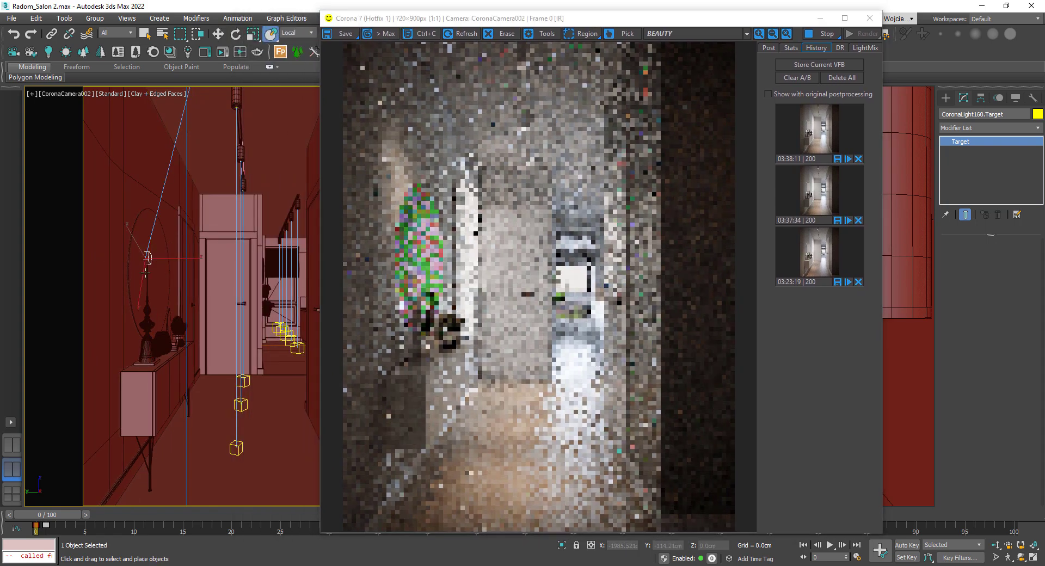
left_click_drag(147, 257, 151, 348)
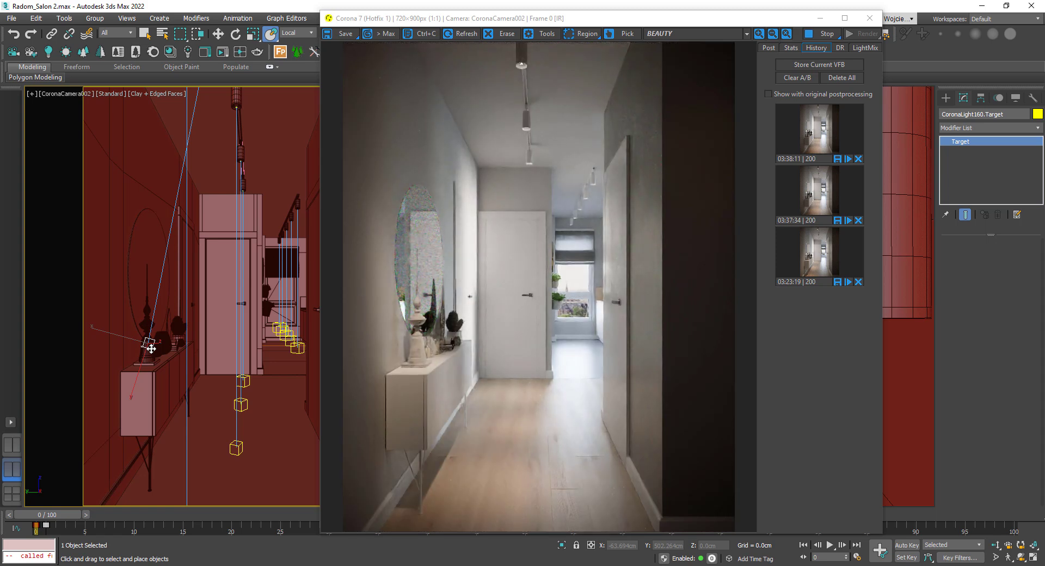
Step: Place the three remaining front hallway light targets on the same decorations on the console
left_click(242, 405)
left_click_drag(243, 391, 150, 351)
left_click(243, 382)
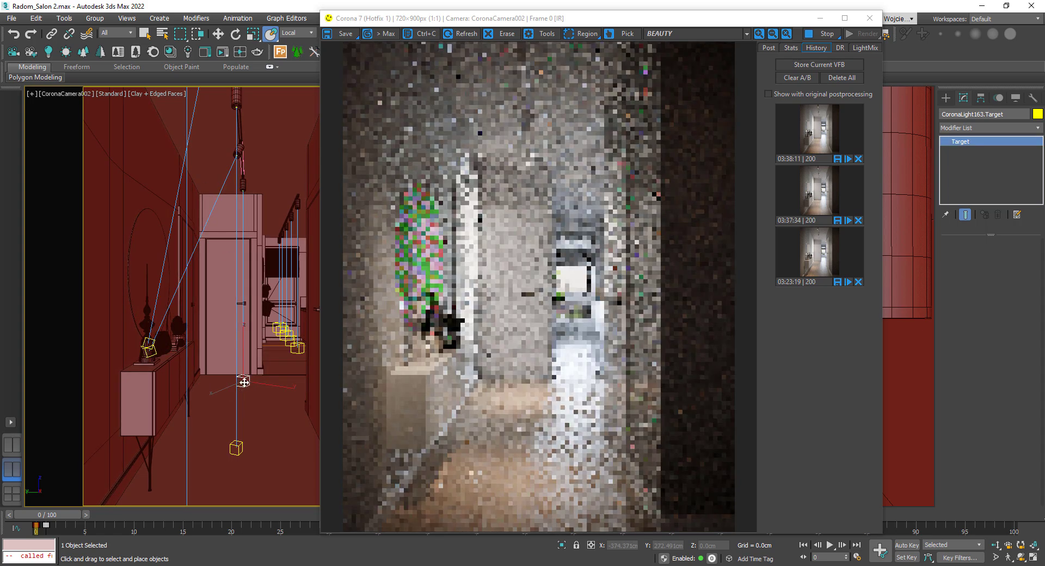
left_click_drag(200, 374, 149, 351)
left_click(236, 448)
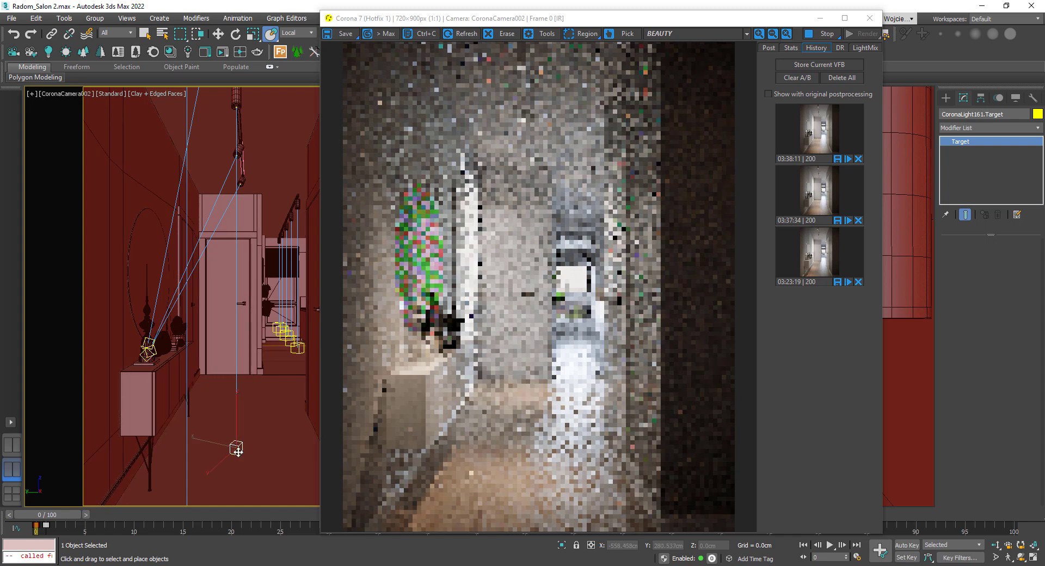
left_click_drag(236, 450, 146, 327)
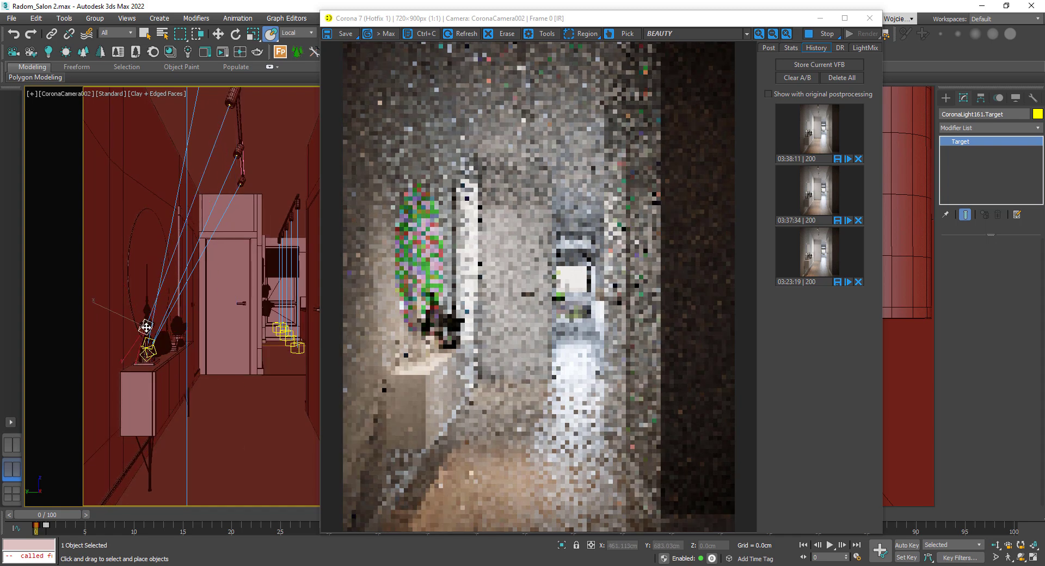